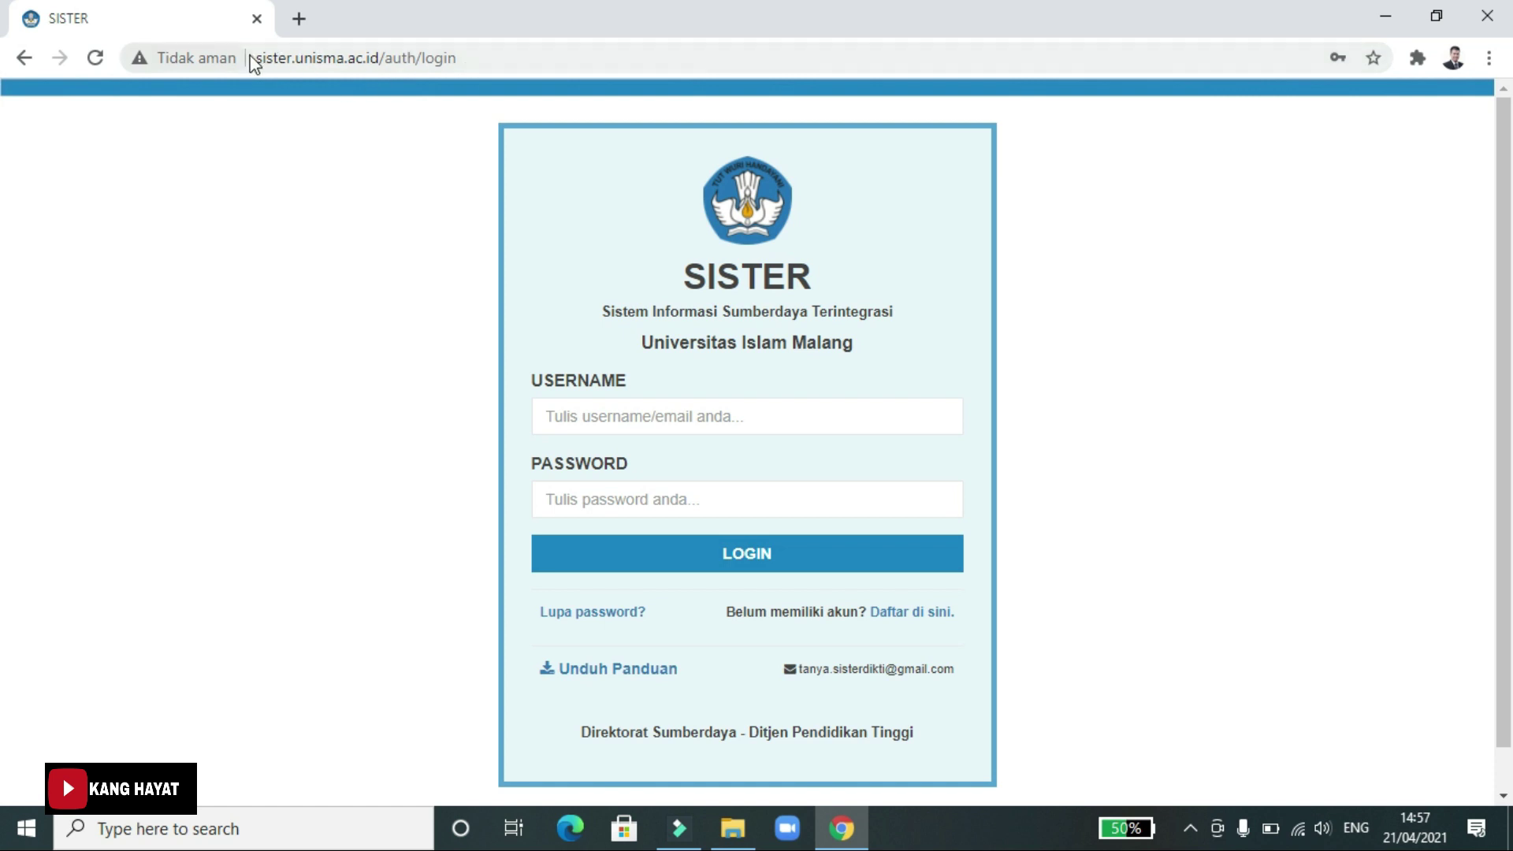
{"action": "left_click_drag", "start_coordinate": [255, 59], "coordinate": [467, 63]}
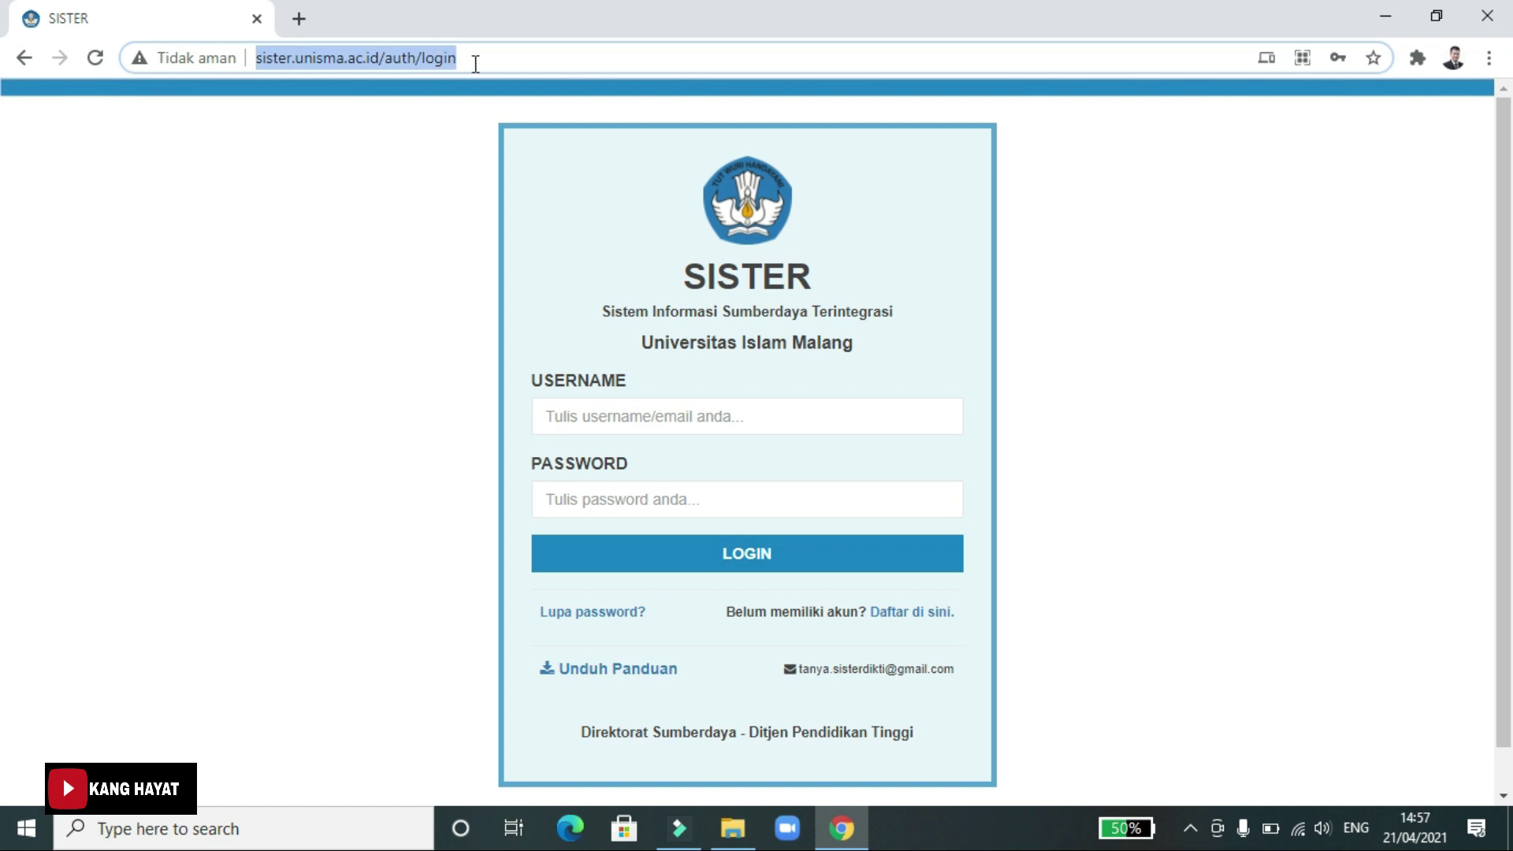
{"action": "left_click", "coordinate": [475, 63]}
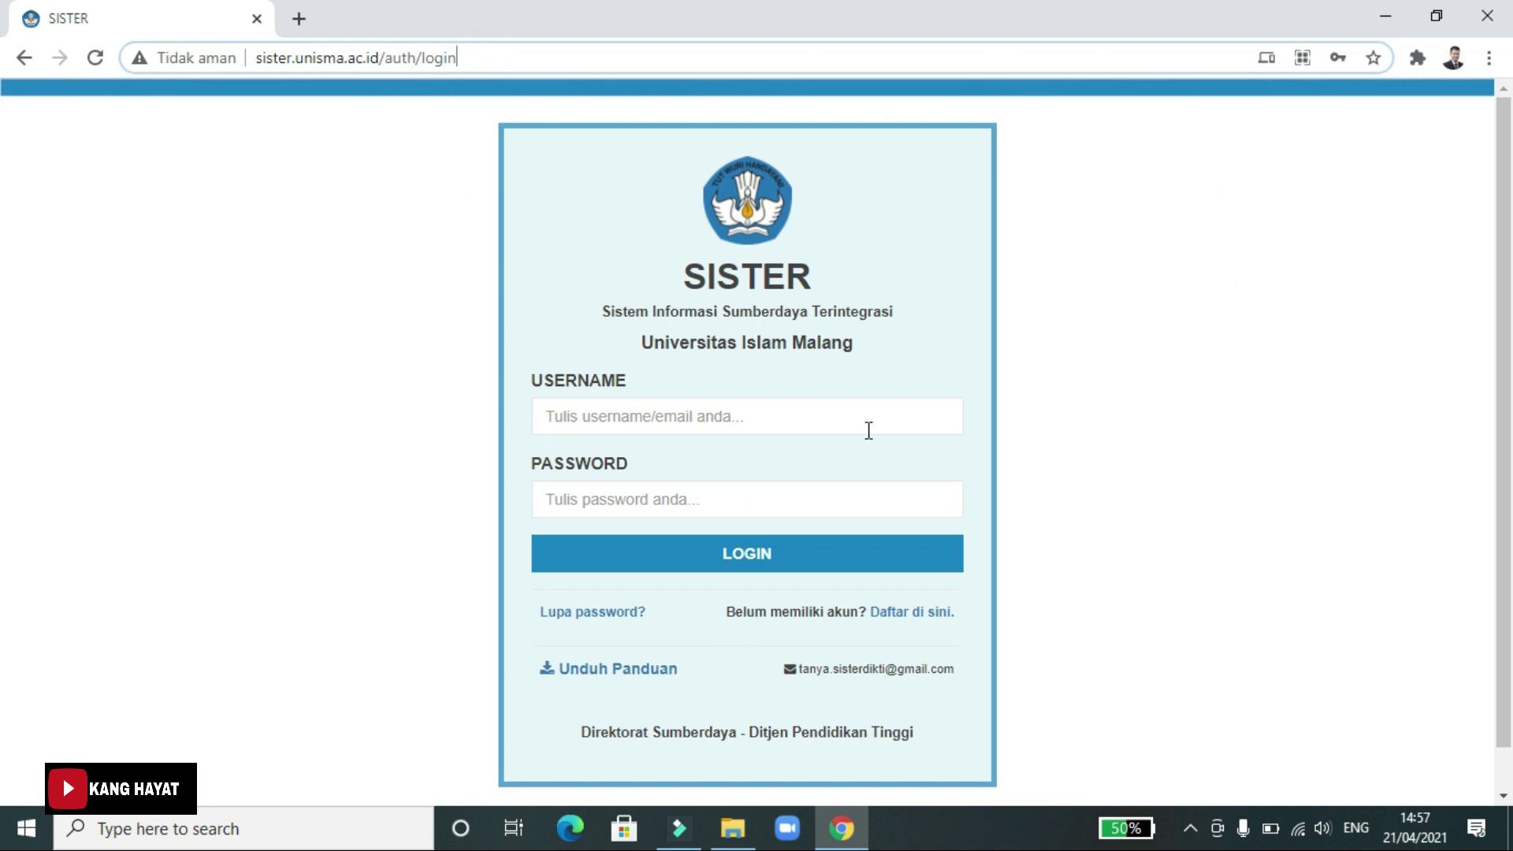
{"action": "left_click", "coordinate": [718, 417]}
{"action": "left_click", "coordinate": [657, 497]}
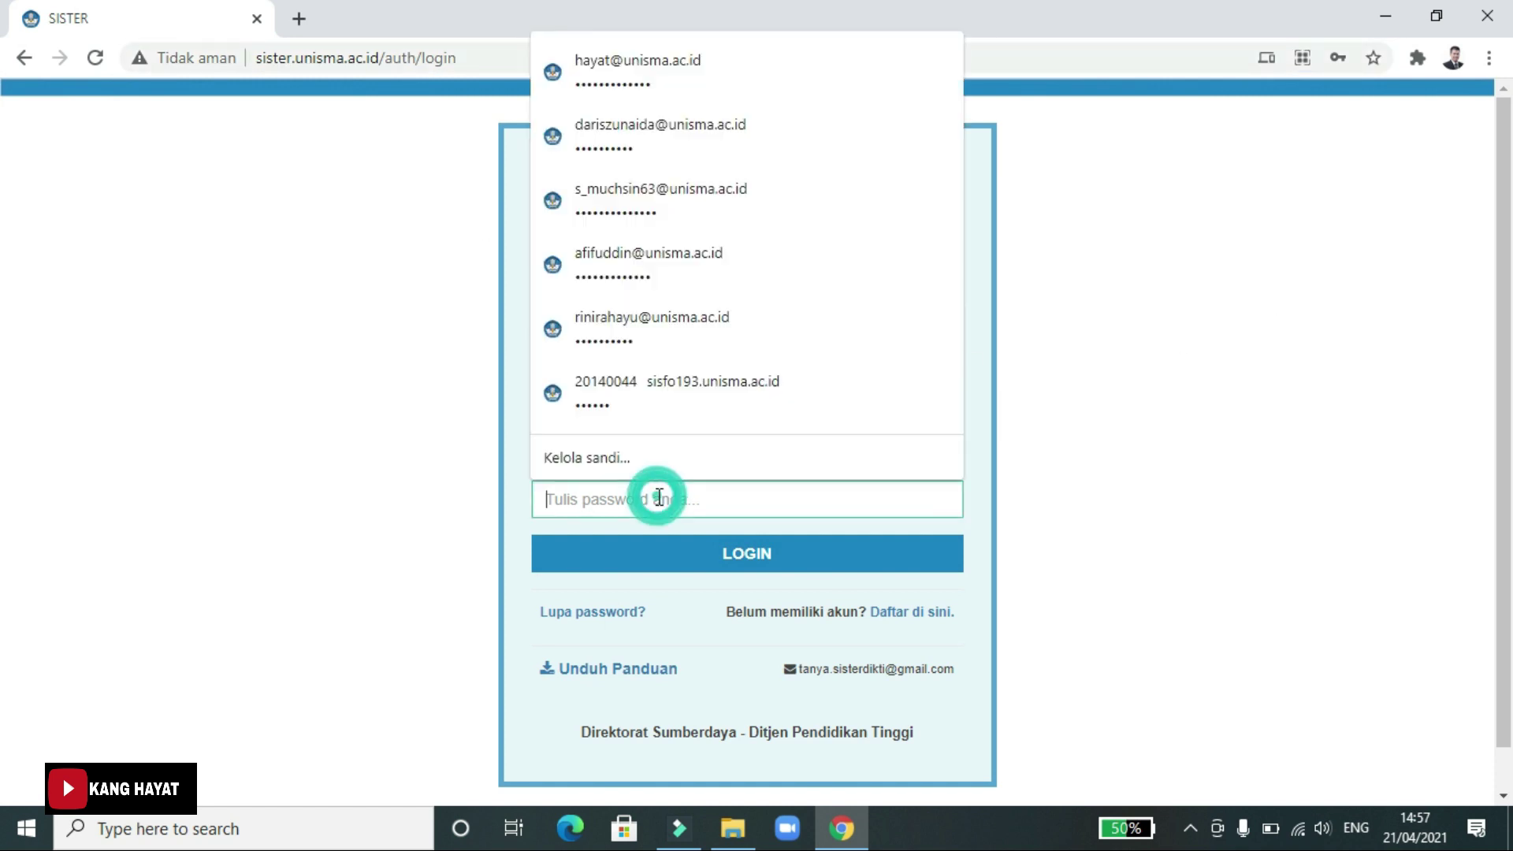
{"action": "left_click", "coordinate": [1261, 457]}
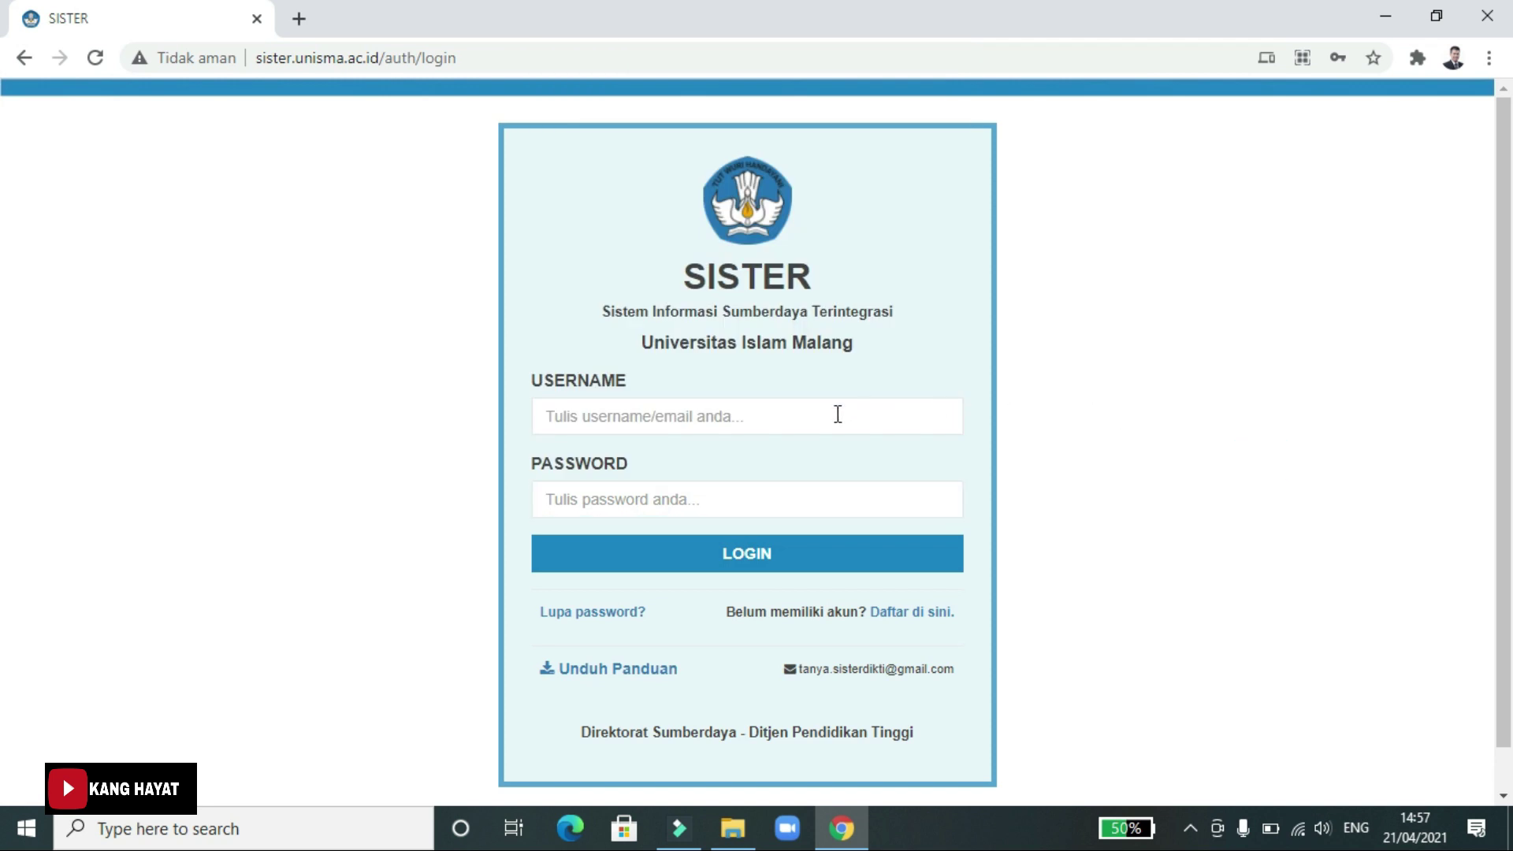
Step: Log in to SISTER with the saved account's username and password
{"action": "left_click", "coordinate": [837, 414]}
{"action": "left_click", "coordinate": [650, 32]}
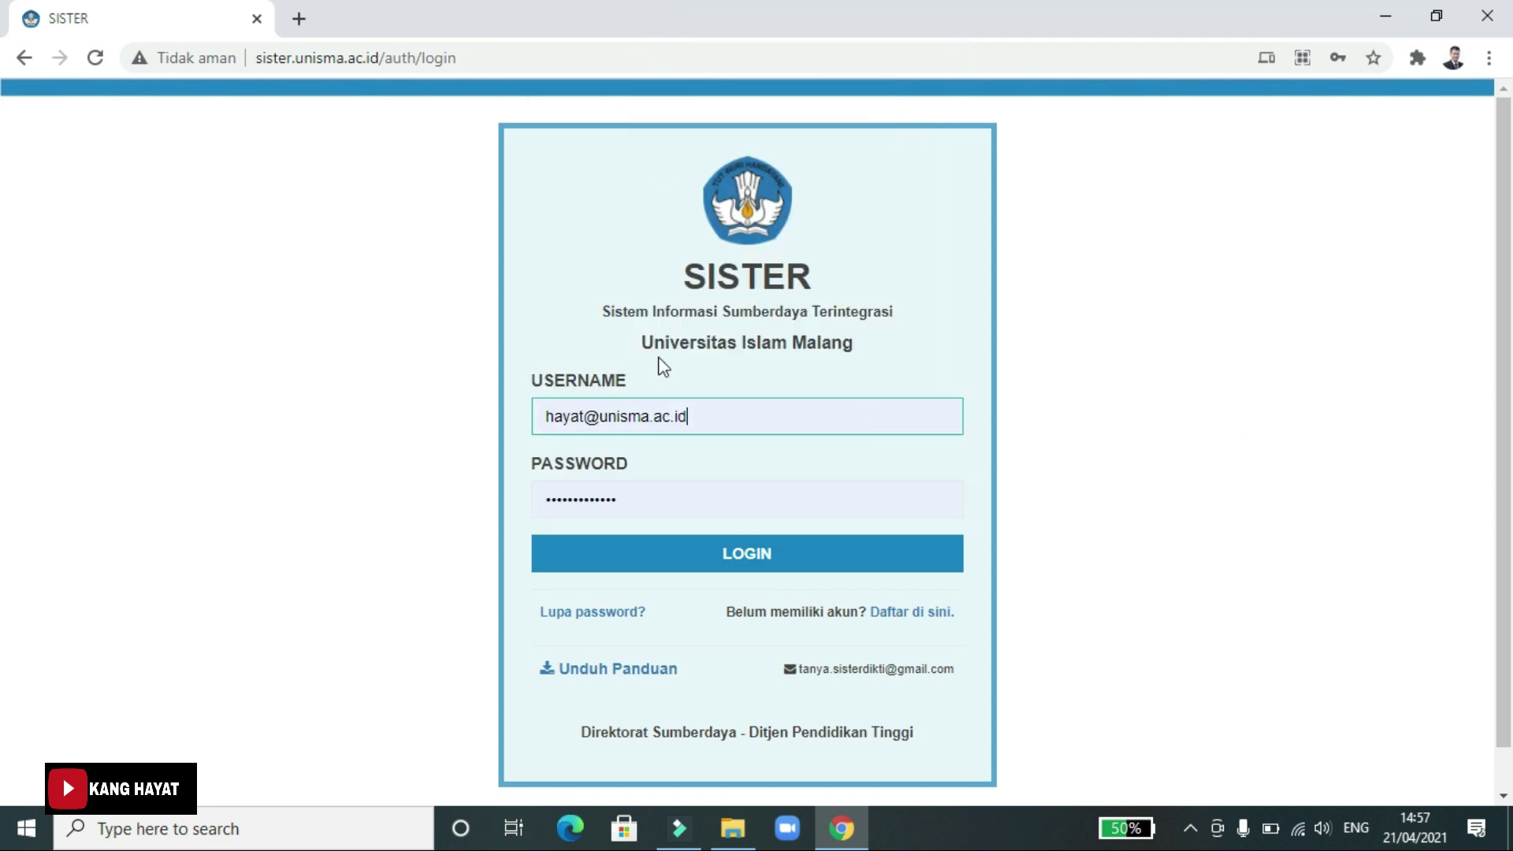
{"action": "left_click", "coordinate": [654, 497]}
{"action": "left_click", "coordinate": [1023, 439]}
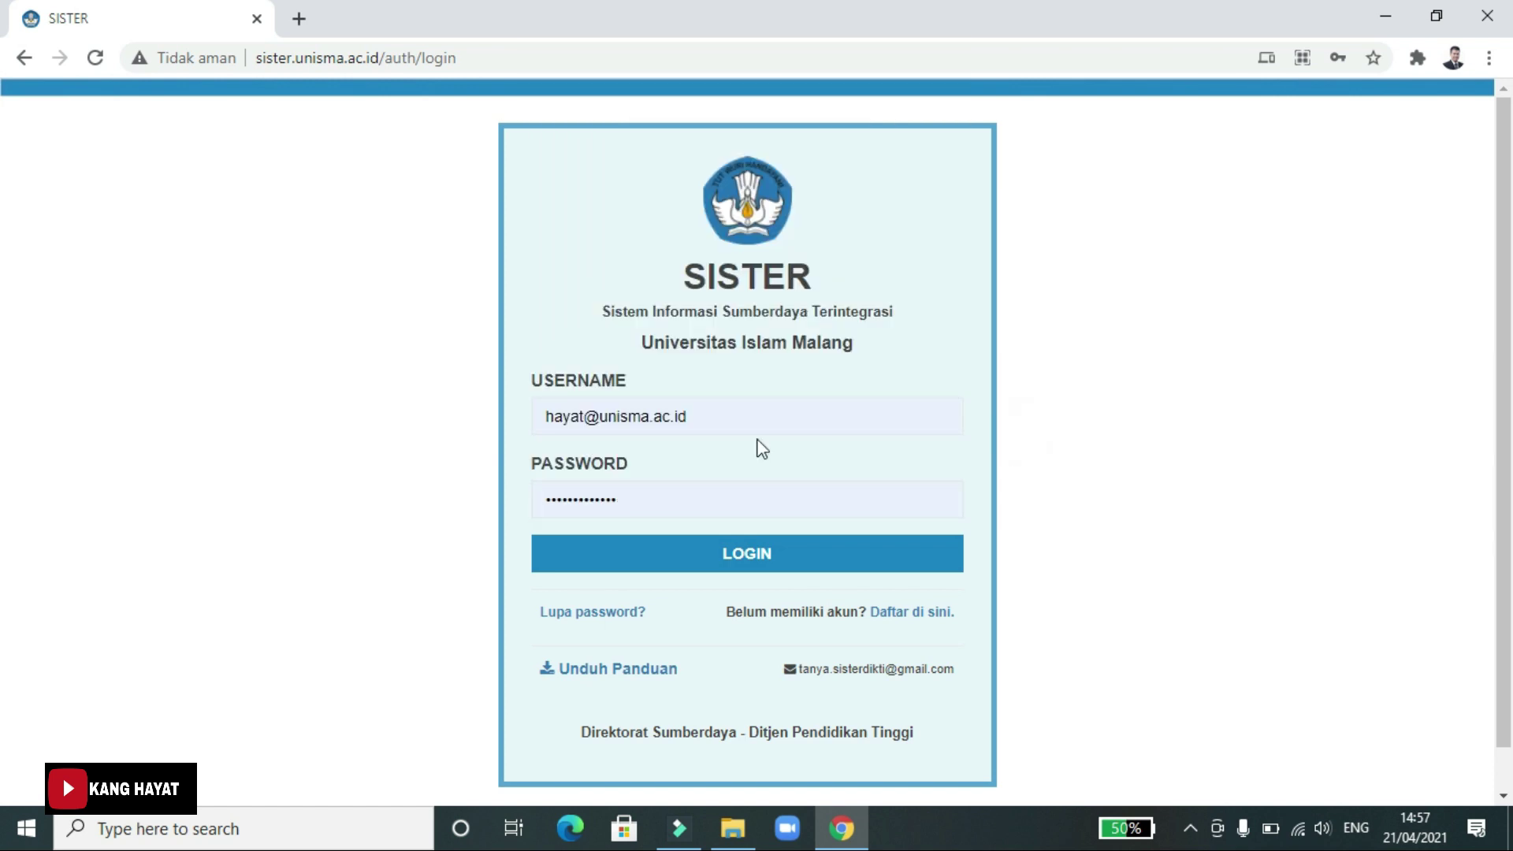
{"action": "left_click", "coordinate": [723, 418]}
{"action": "left_click", "coordinate": [1074, 421]}
{"action": "left_click", "coordinate": [718, 568]}
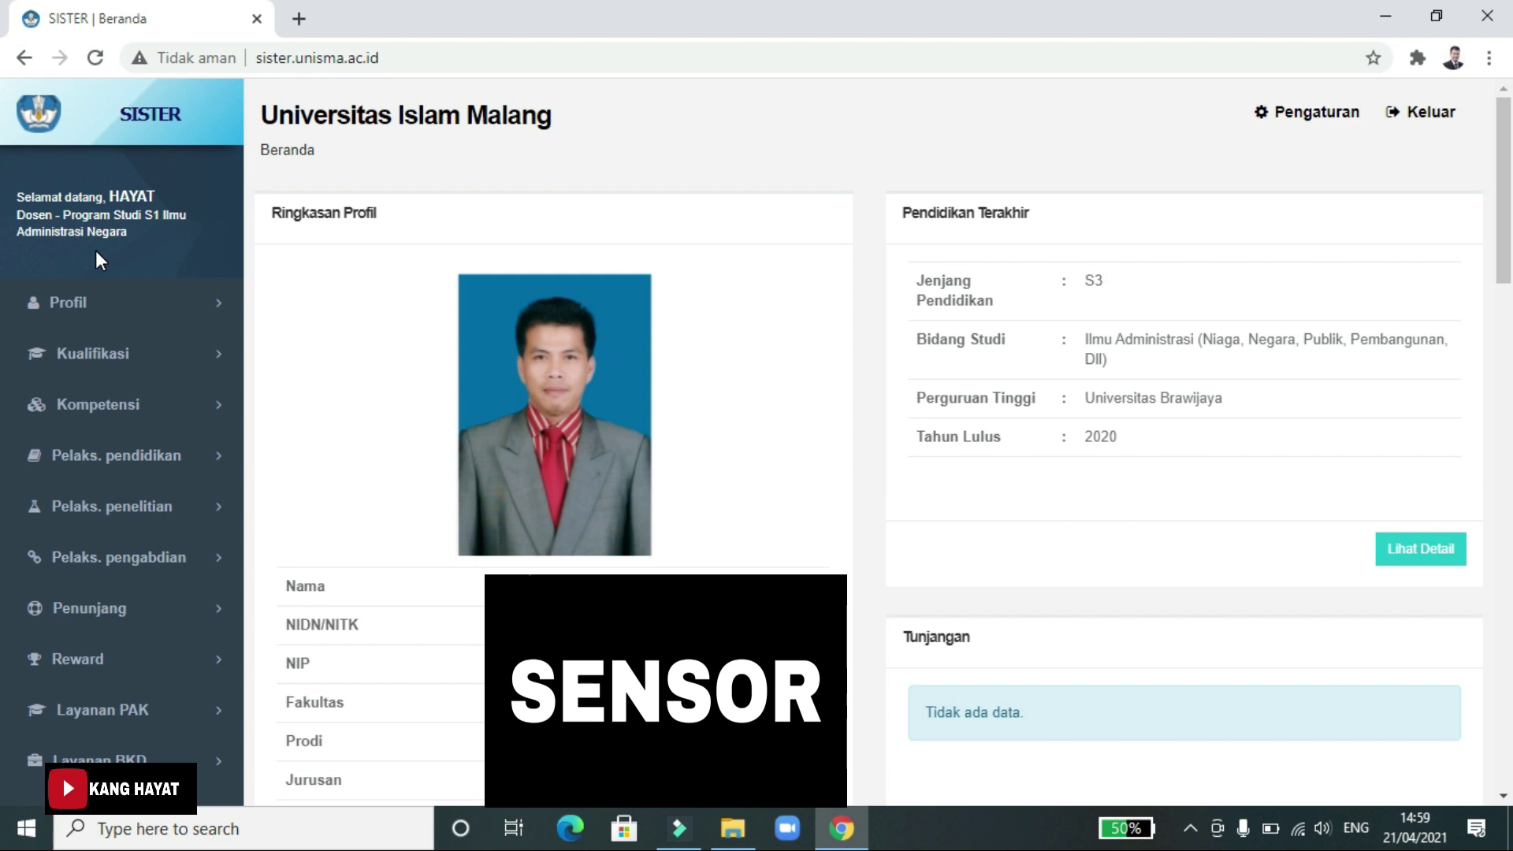
Step: Open the Data Pribadi page of the profile and look through all its sections down to Lain-lain
{"action": "left_click", "coordinate": [84, 316]}
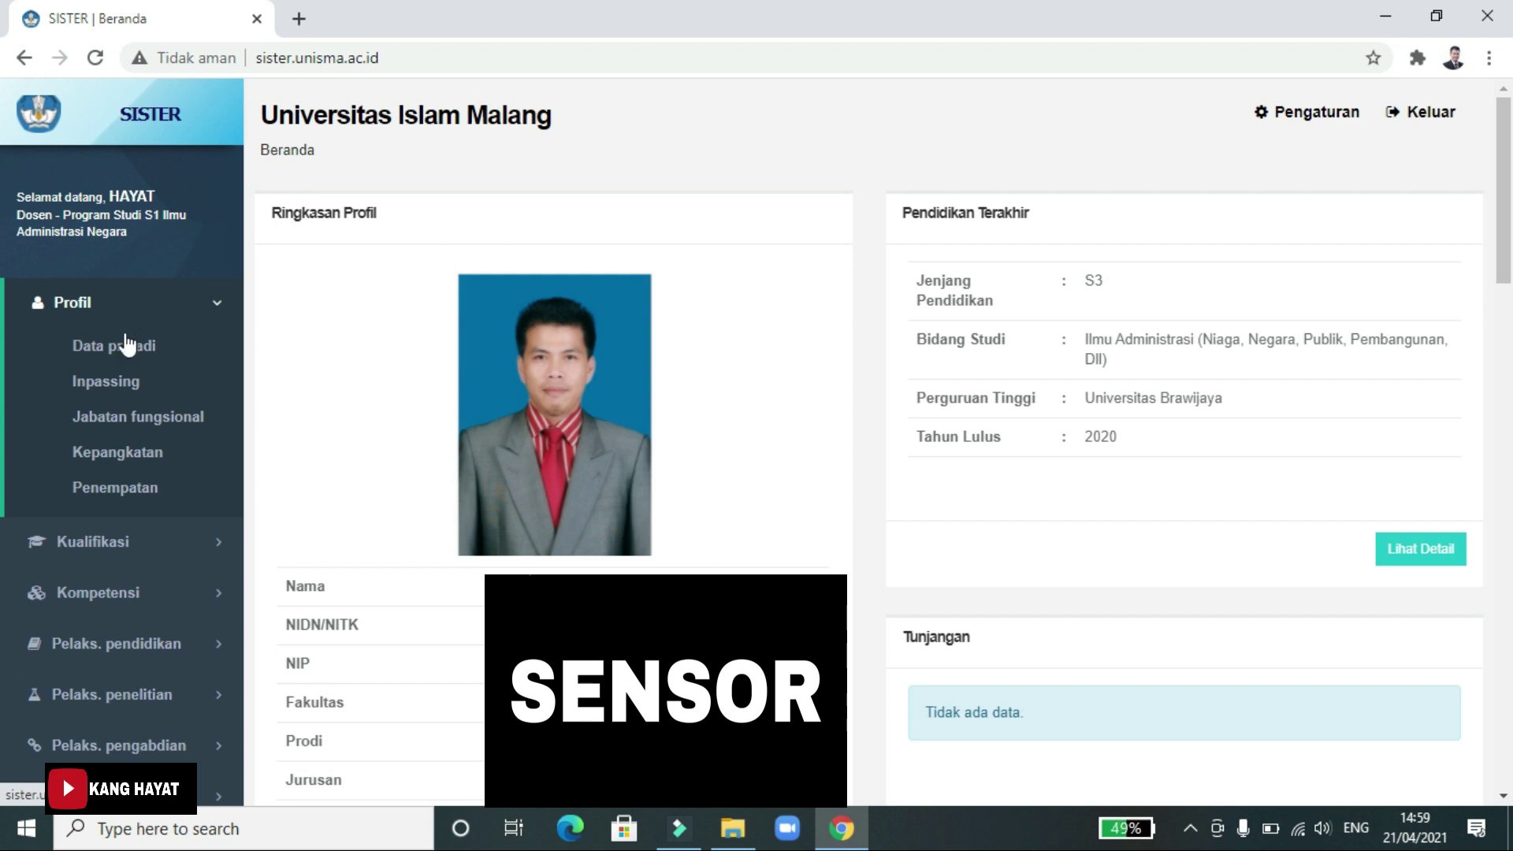
{"action": "left_click", "coordinate": [126, 359]}
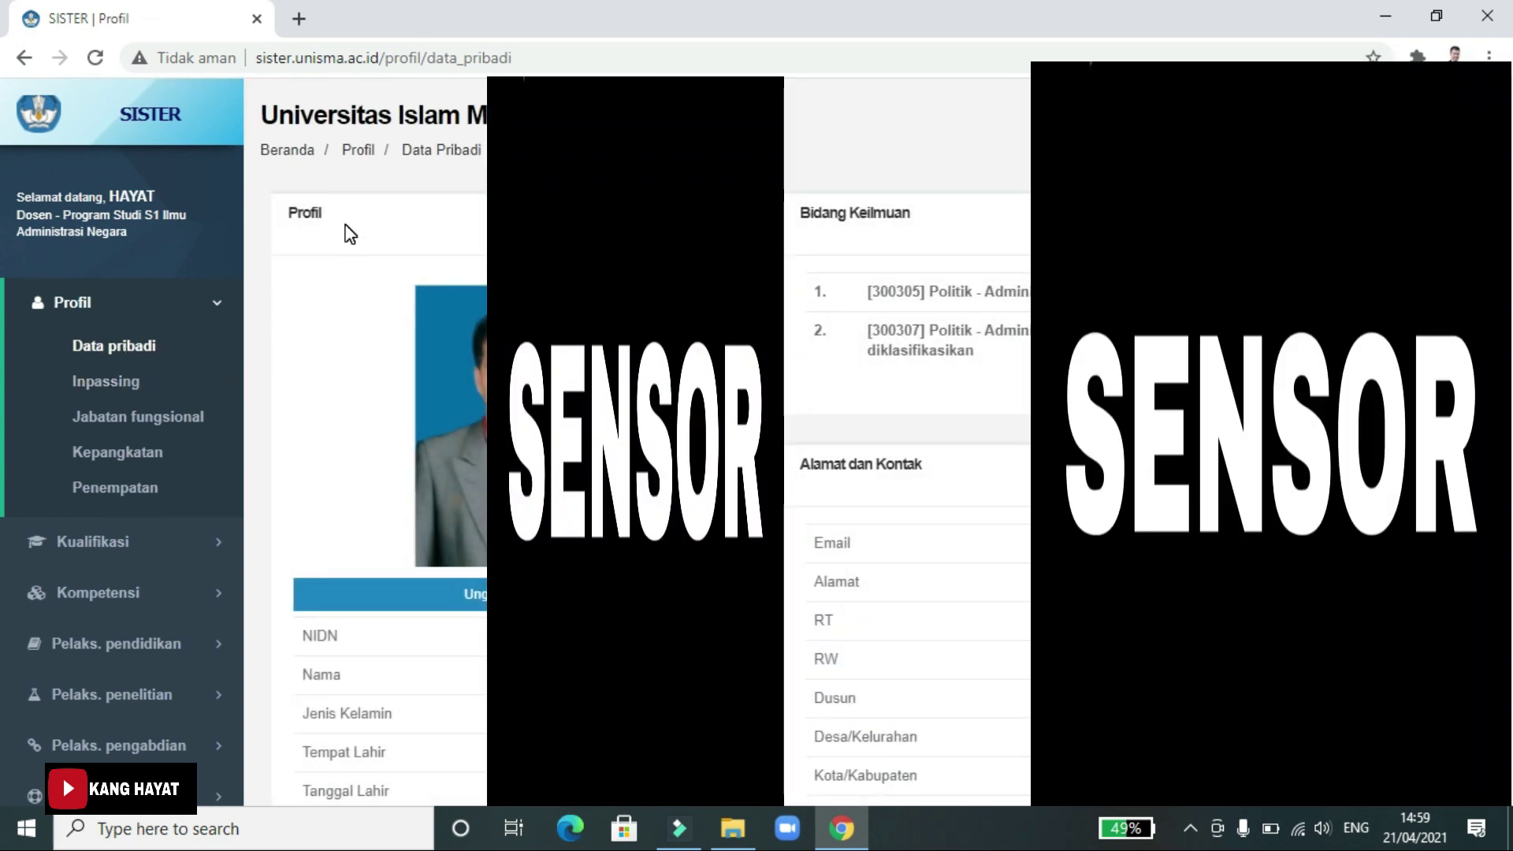
{"action": "scroll", "coordinate": [344, 230], "scroll_direction": "down", "scroll_amount": 5}
{"action": "scroll", "coordinate": [341, 522], "scroll_direction": "down", "scroll_amount": 5}
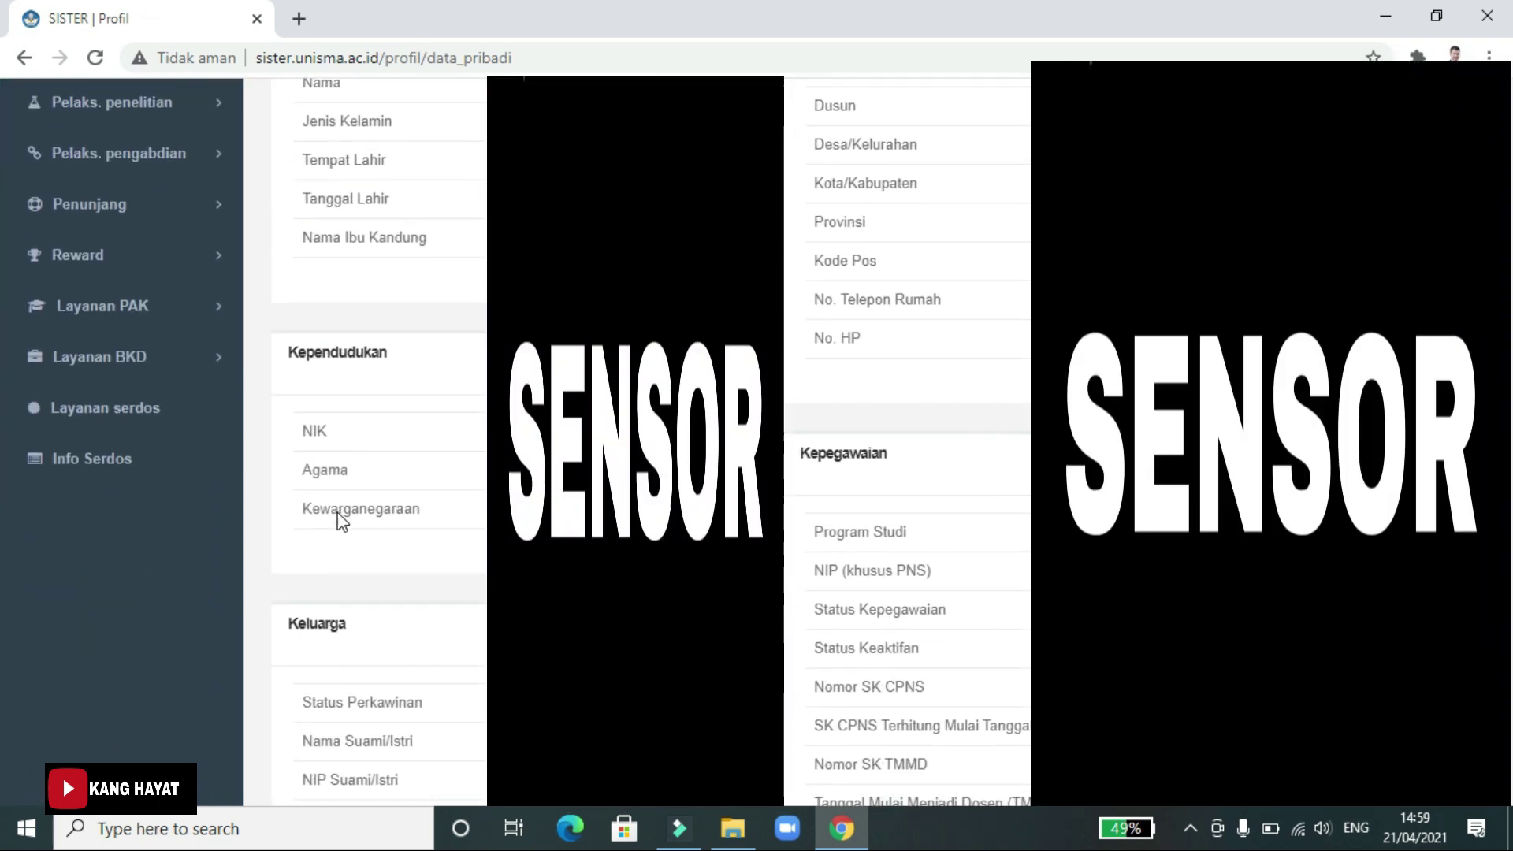
{"action": "scroll", "coordinate": [444, 497], "scroll_direction": "up", "scroll_amount": 10}
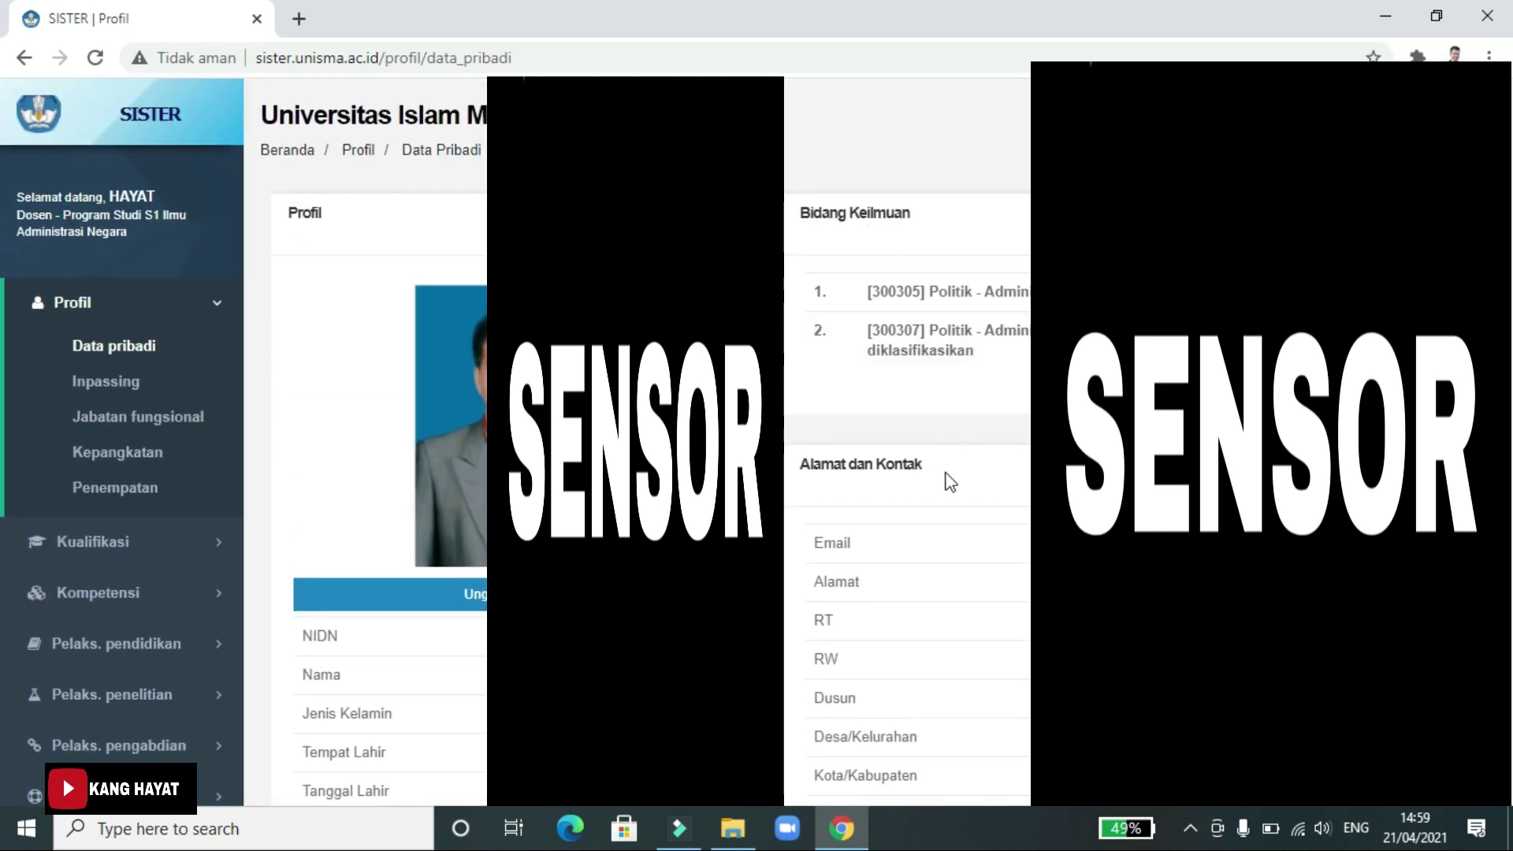
{"action": "scroll", "coordinate": [949, 479], "scroll_direction": "down", "scroll_amount": 5}
{"action": "scroll", "coordinate": [895, 359], "scroll_direction": "down", "scroll_amount": 6}
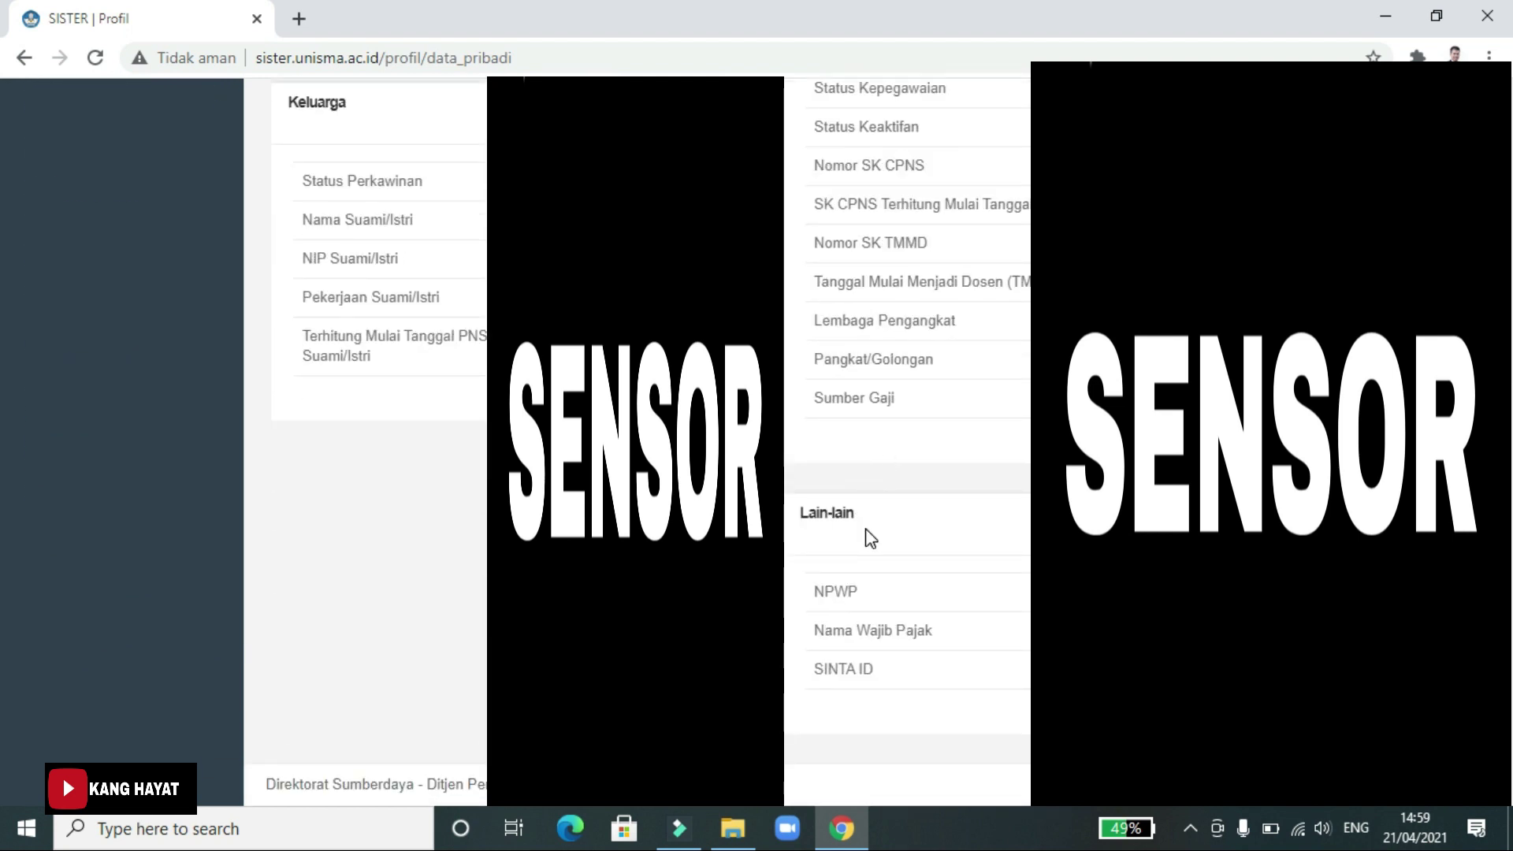
{"action": "scroll", "coordinate": [876, 526], "scroll_direction": "up", "scroll_amount": 7}
{"action": "scroll", "coordinate": [876, 526], "scroll_direction": "up", "scroll_amount": 4}
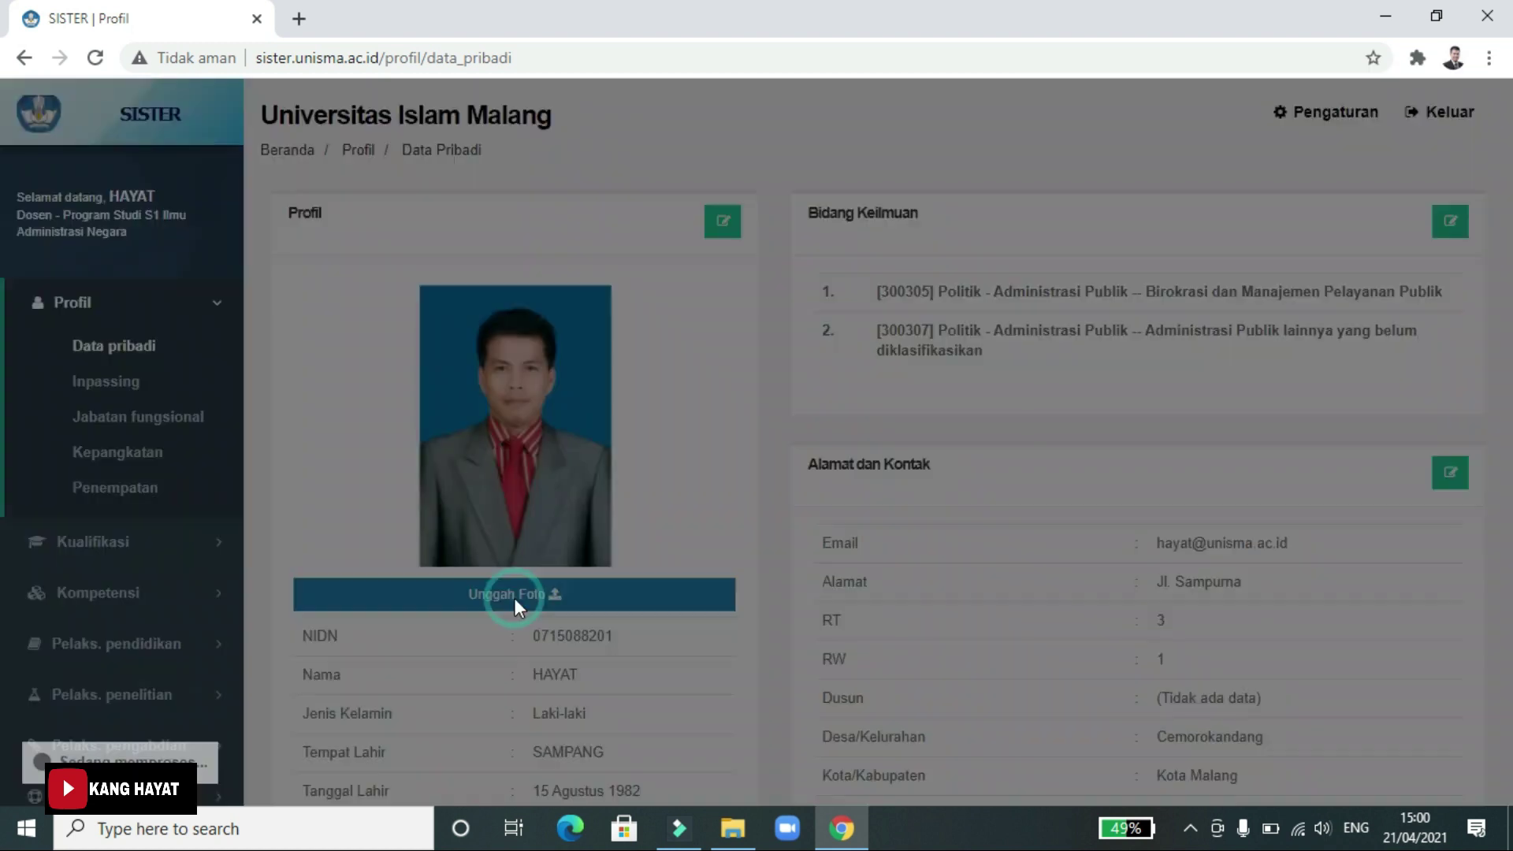
Step: Check the profile photo replacement form's file size limit and file chooser, and close it without uploading a photo
{"action": "left_click", "coordinate": [514, 596]}
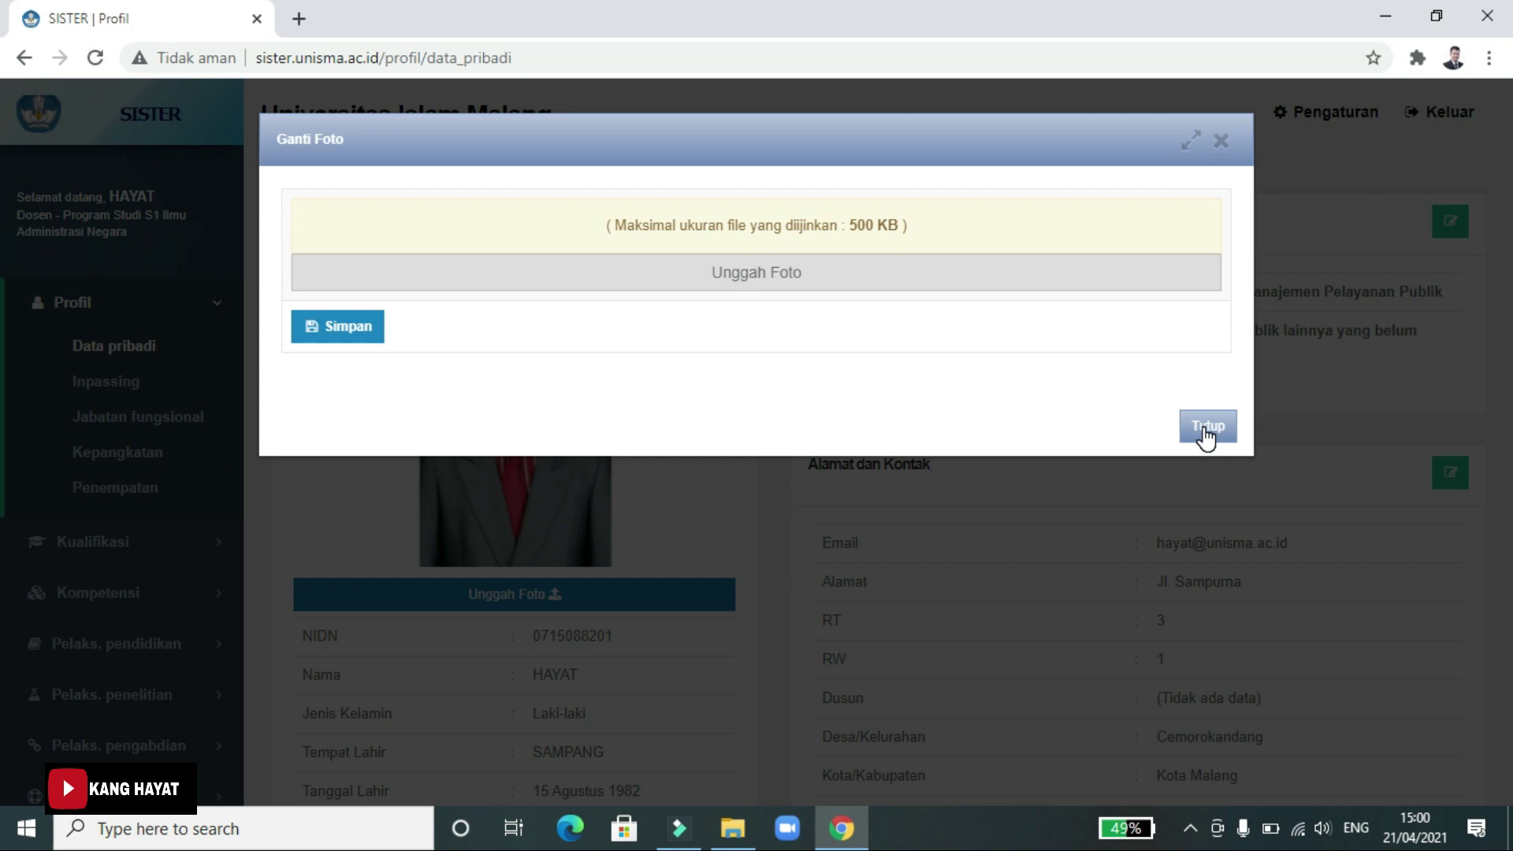
{"action": "left_click", "coordinate": [721, 274]}
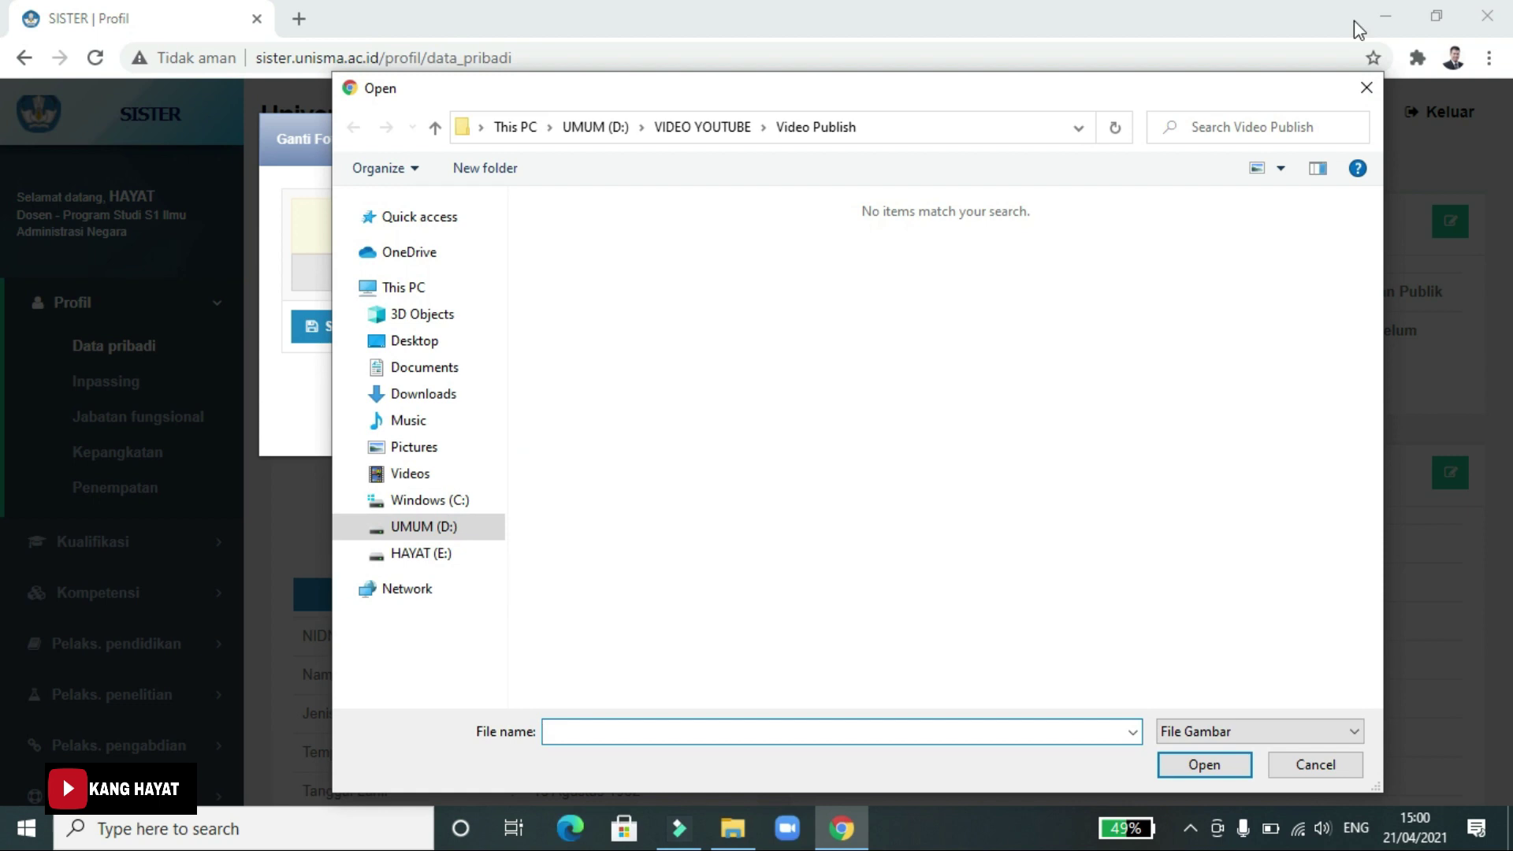
{"action": "left_click", "coordinate": [1366, 87]}
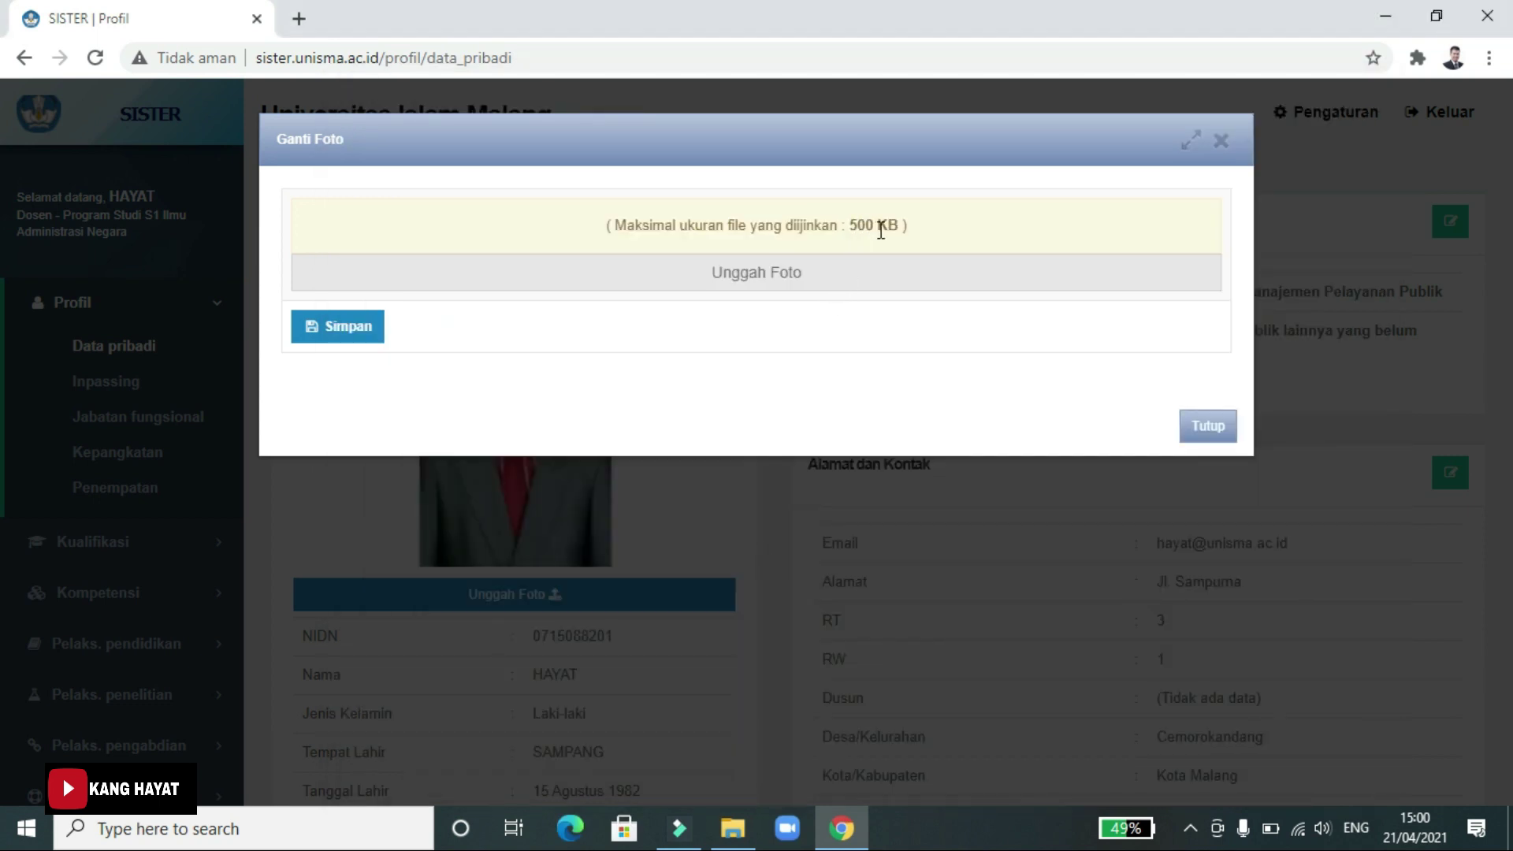
{"action": "left_click", "coordinate": [765, 278]}
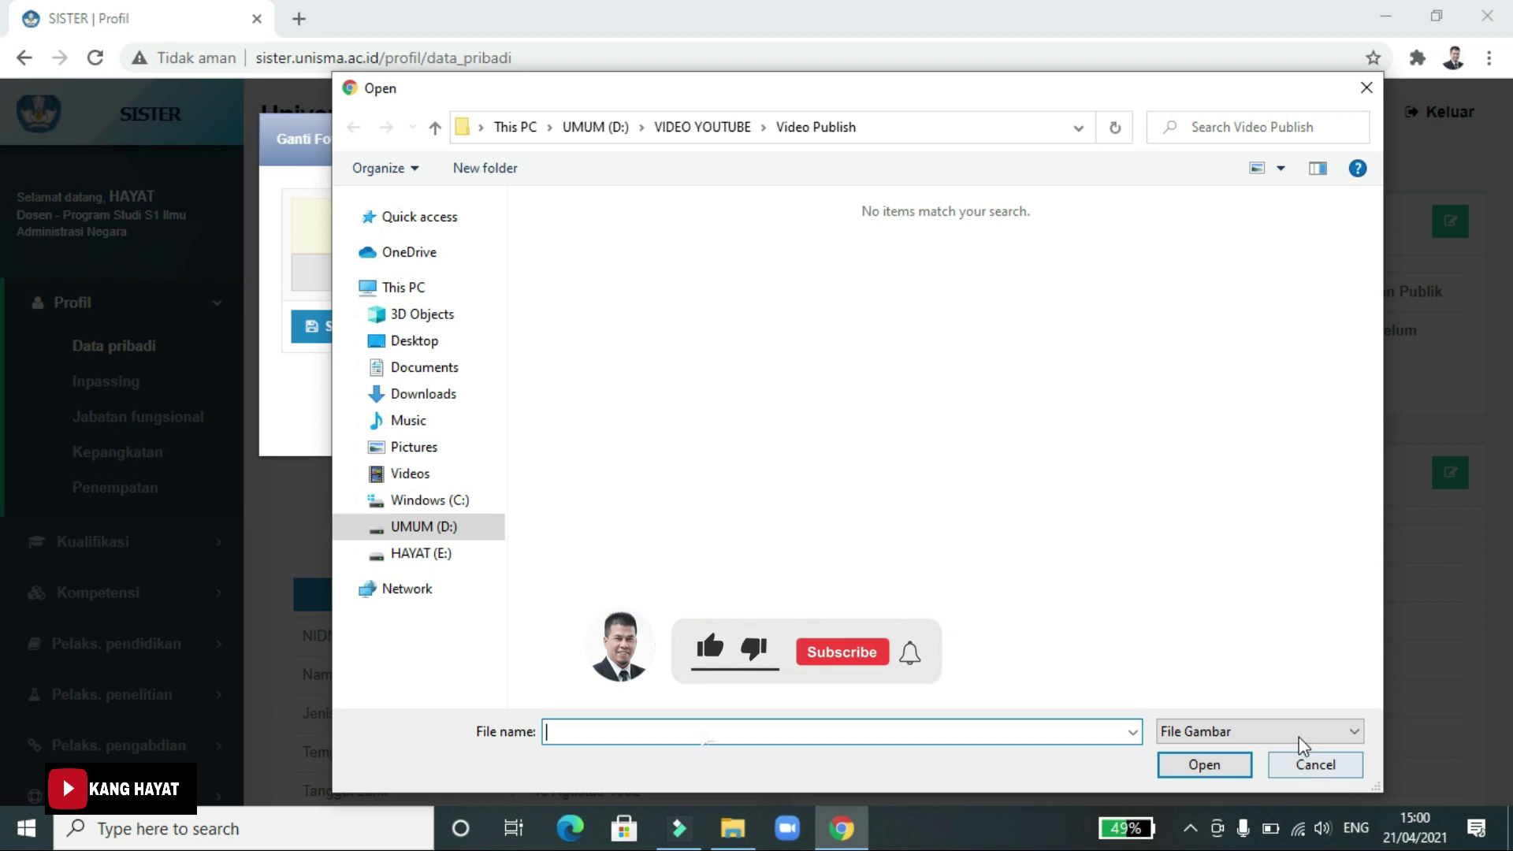
{"action": "left_click", "coordinate": [1300, 776]}
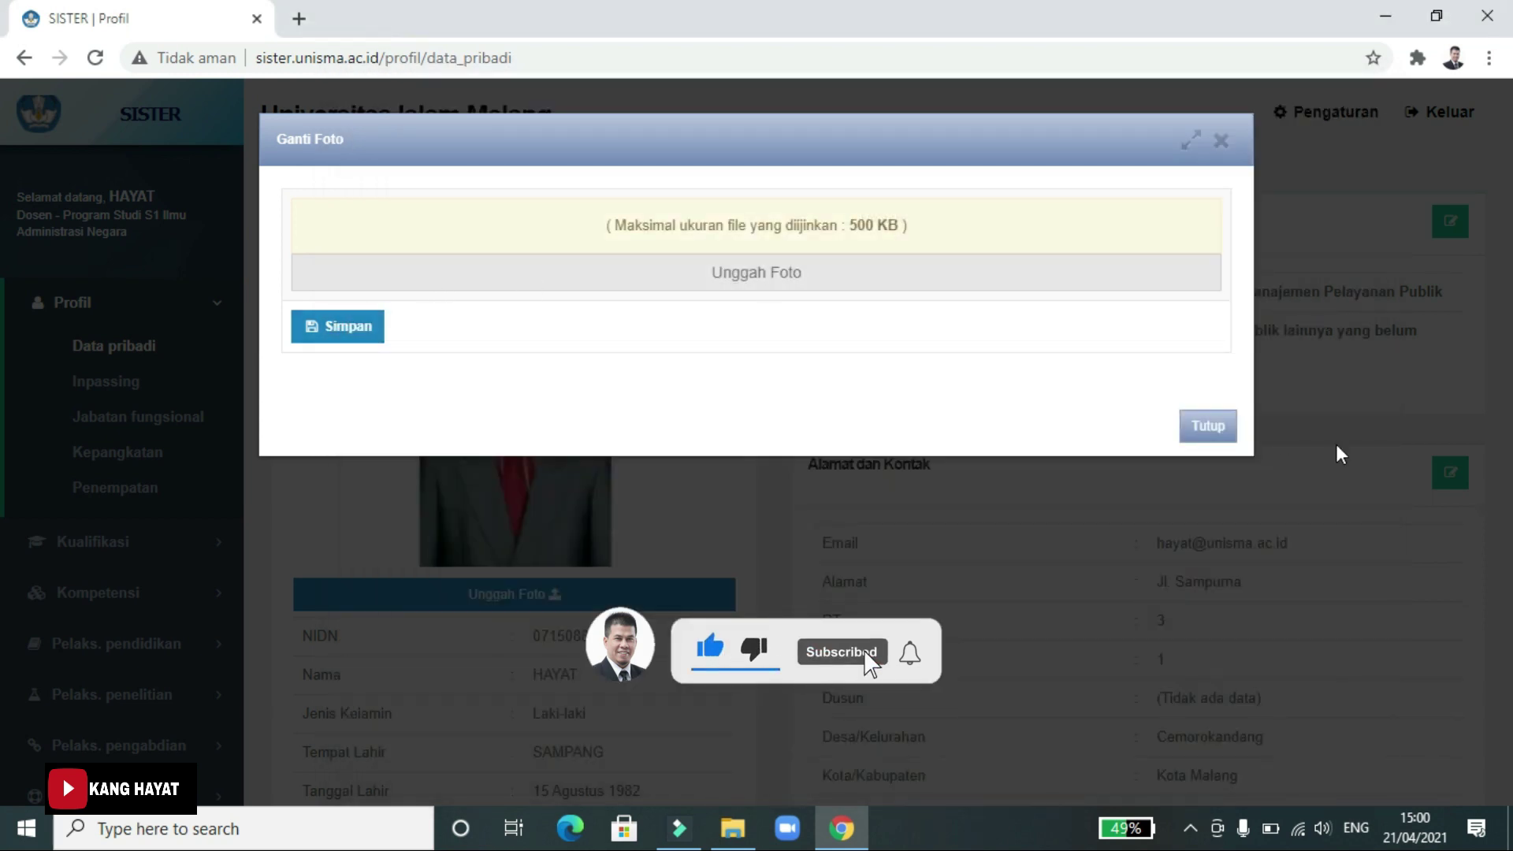
{"action": "left_click", "coordinate": [1206, 428]}
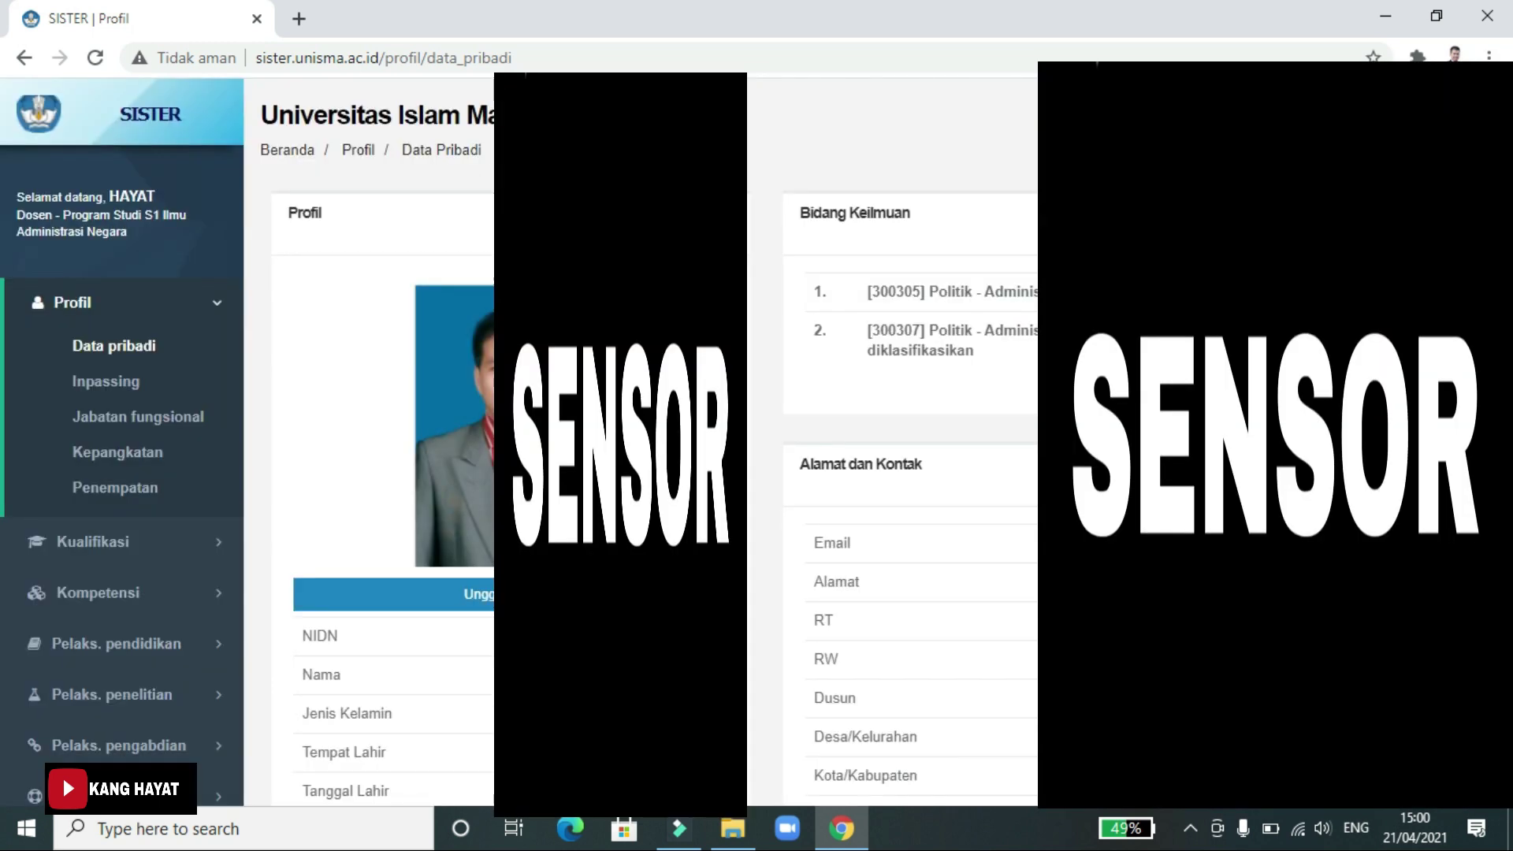
Step: Review the identity fields in the Profil section, from NIDN to Nama Ibu Kandung, and the neighbouring sections
{"action": "scroll", "coordinate": [378, 441], "scroll_direction": "down", "scroll_amount": 5}
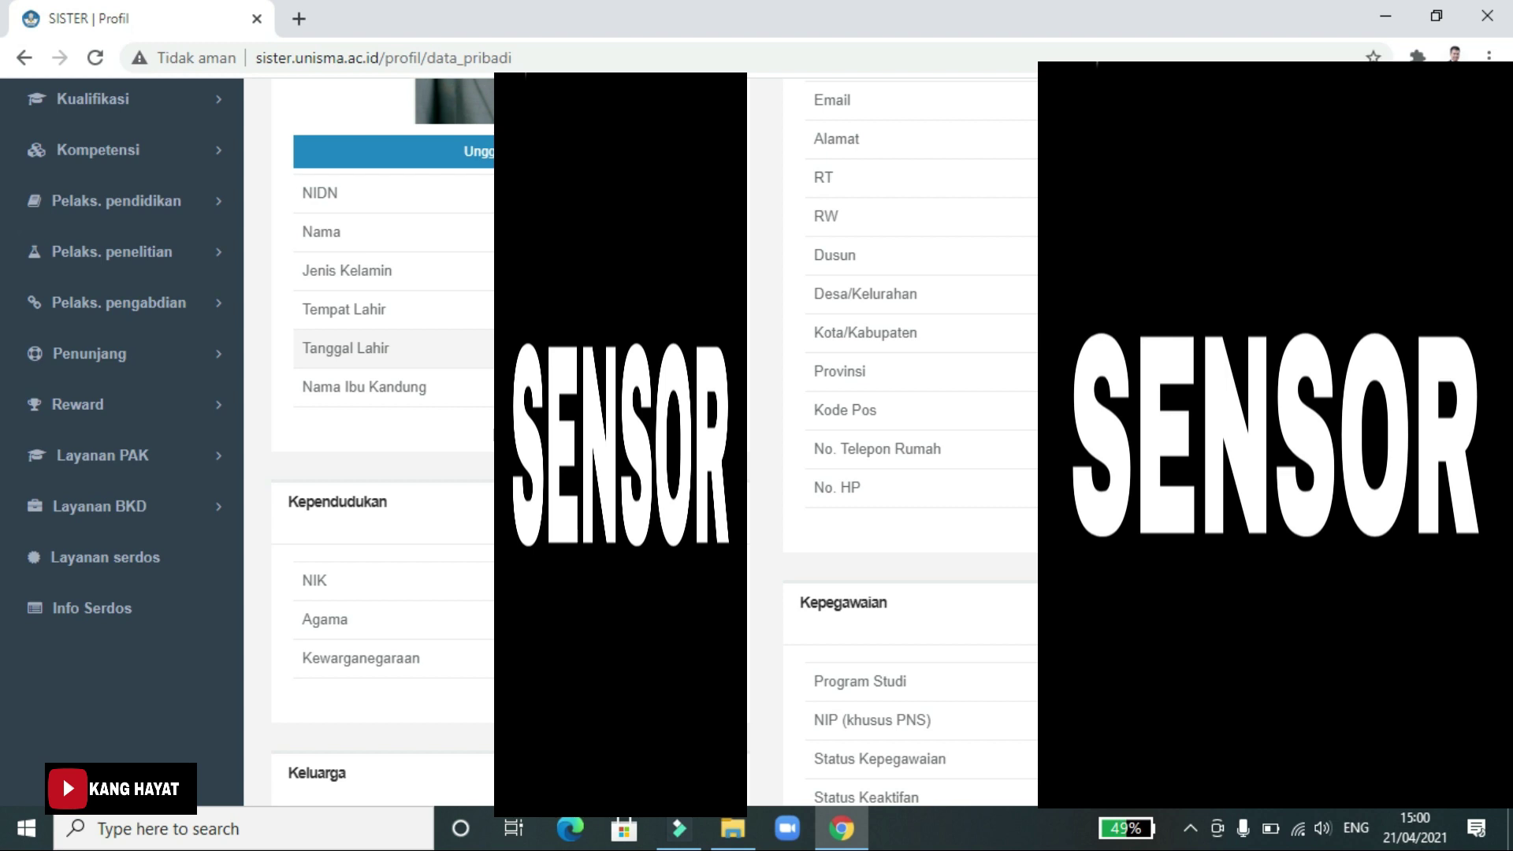
{"action": "scroll", "coordinate": [394, 348], "scroll_direction": "up", "scroll_amount": 6}
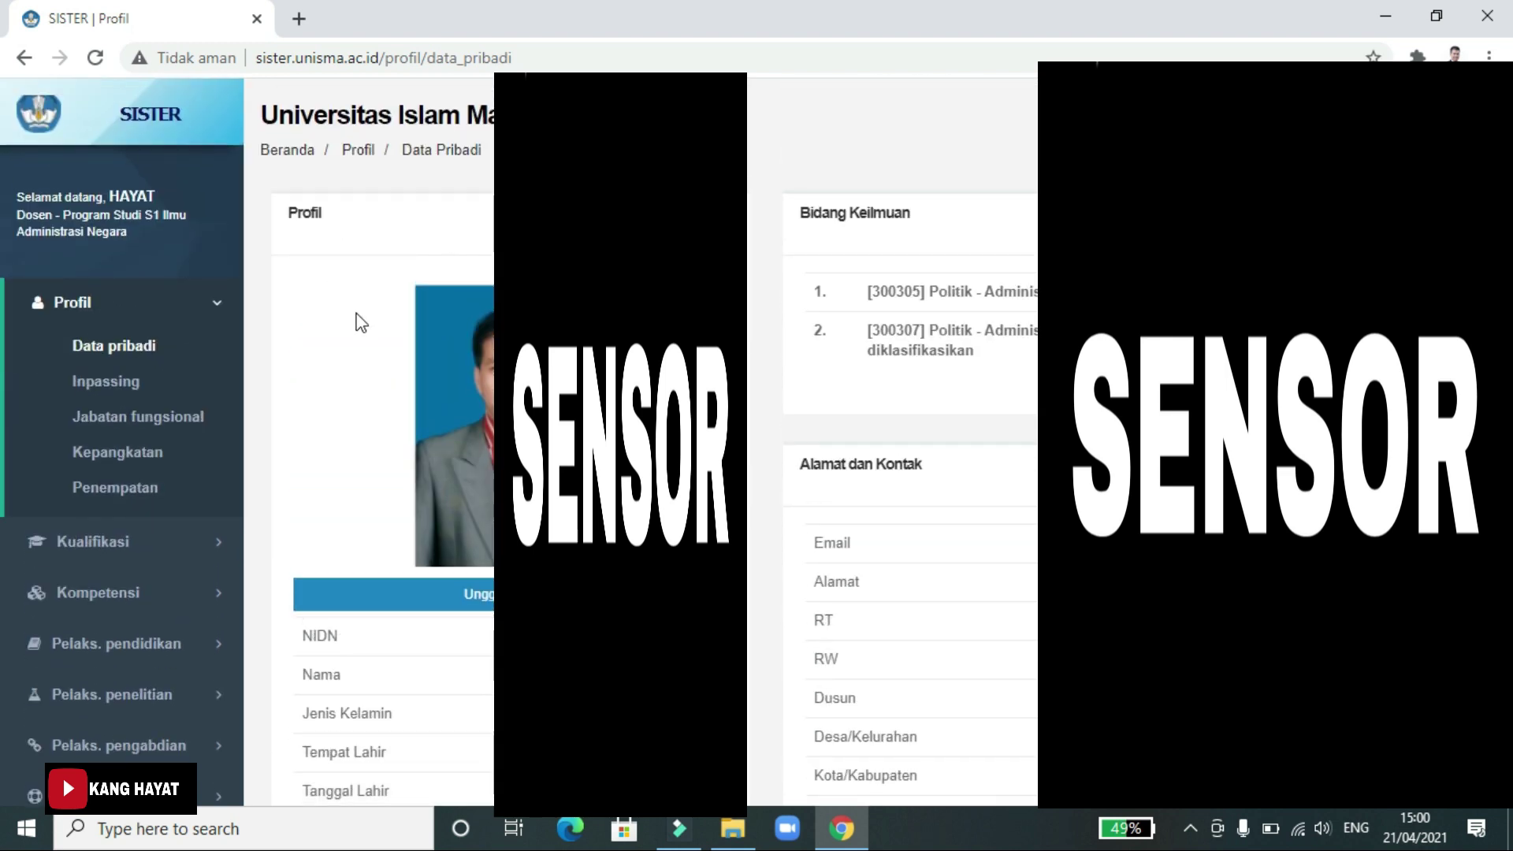
{"action": "scroll", "coordinate": [357, 321], "scroll_direction": "down", "scroll_amount": 3}
{"action": "scroll", "coordinate": [358, 320], "scroll_direction": "up", "scroll_amount": 2}
{"action": "scroll", "coordinate": [412, 239], "scroll_direction": "up", "scroll_amount": 1}
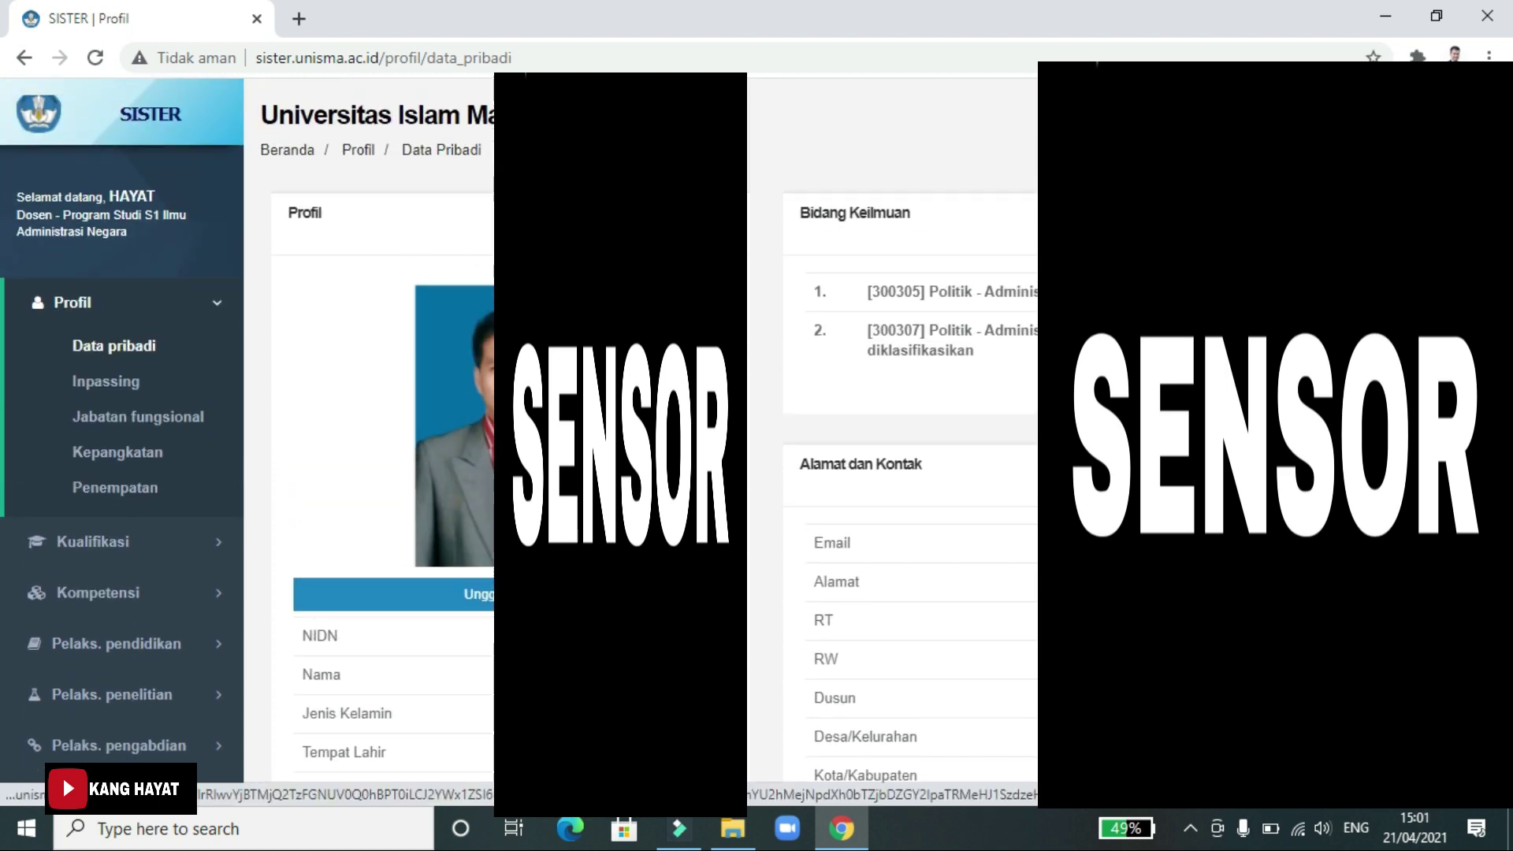
{"action": "scroll", "coordinate": [520, 441], "scroll_direction": "down", "scroll_amount": 4}
{"action": "scroll", "coordinate": [520, 441], "scroll_direction": "up", "scroll_amount": 4}
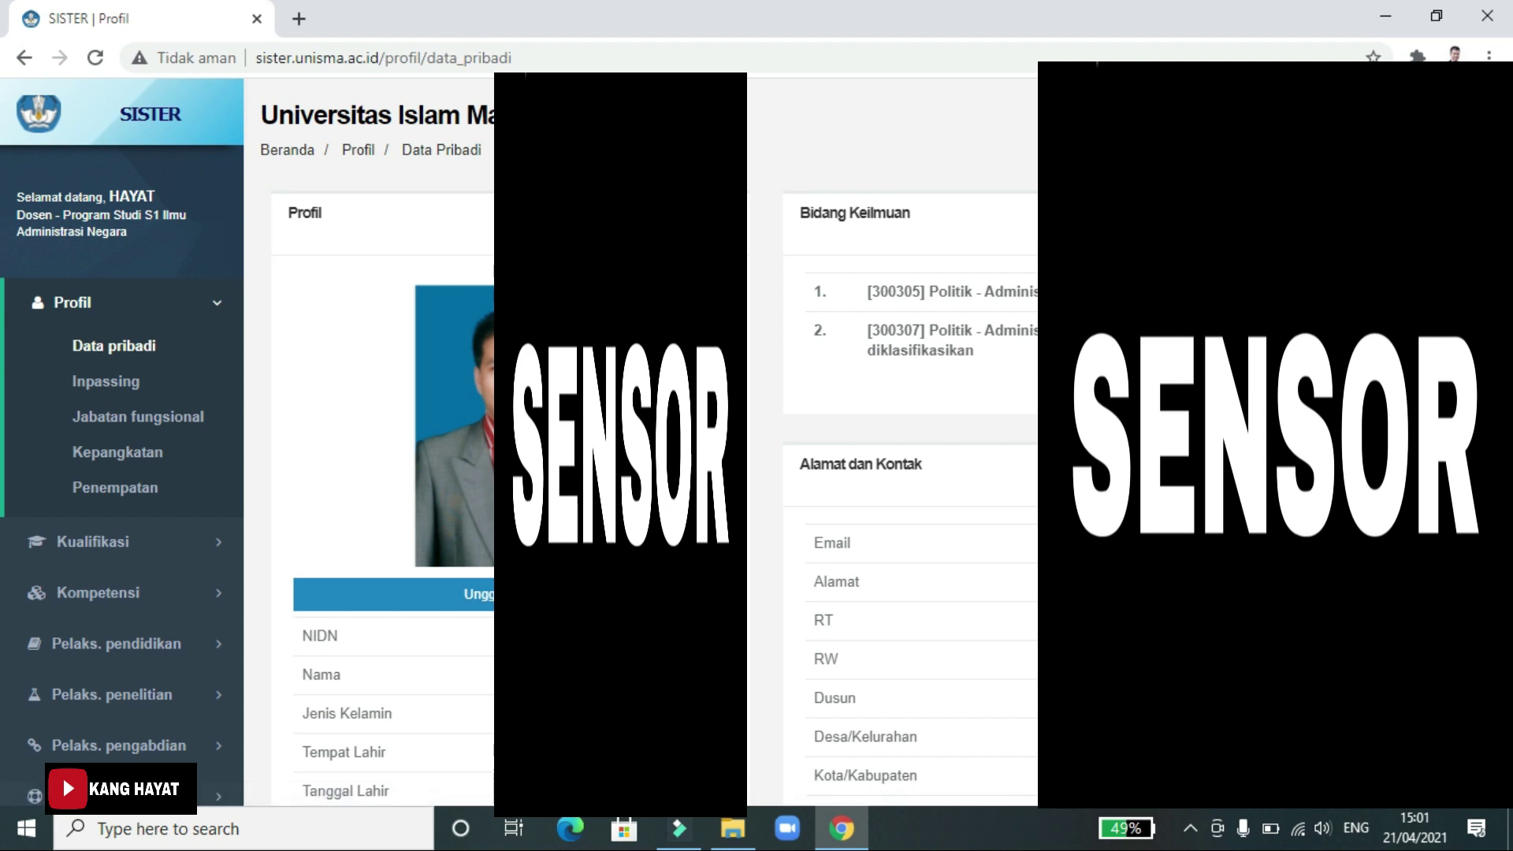
{"action": "scroll", "coordinate": [386, 394], "scroll_direction": "down", "scroll_amount": 2}
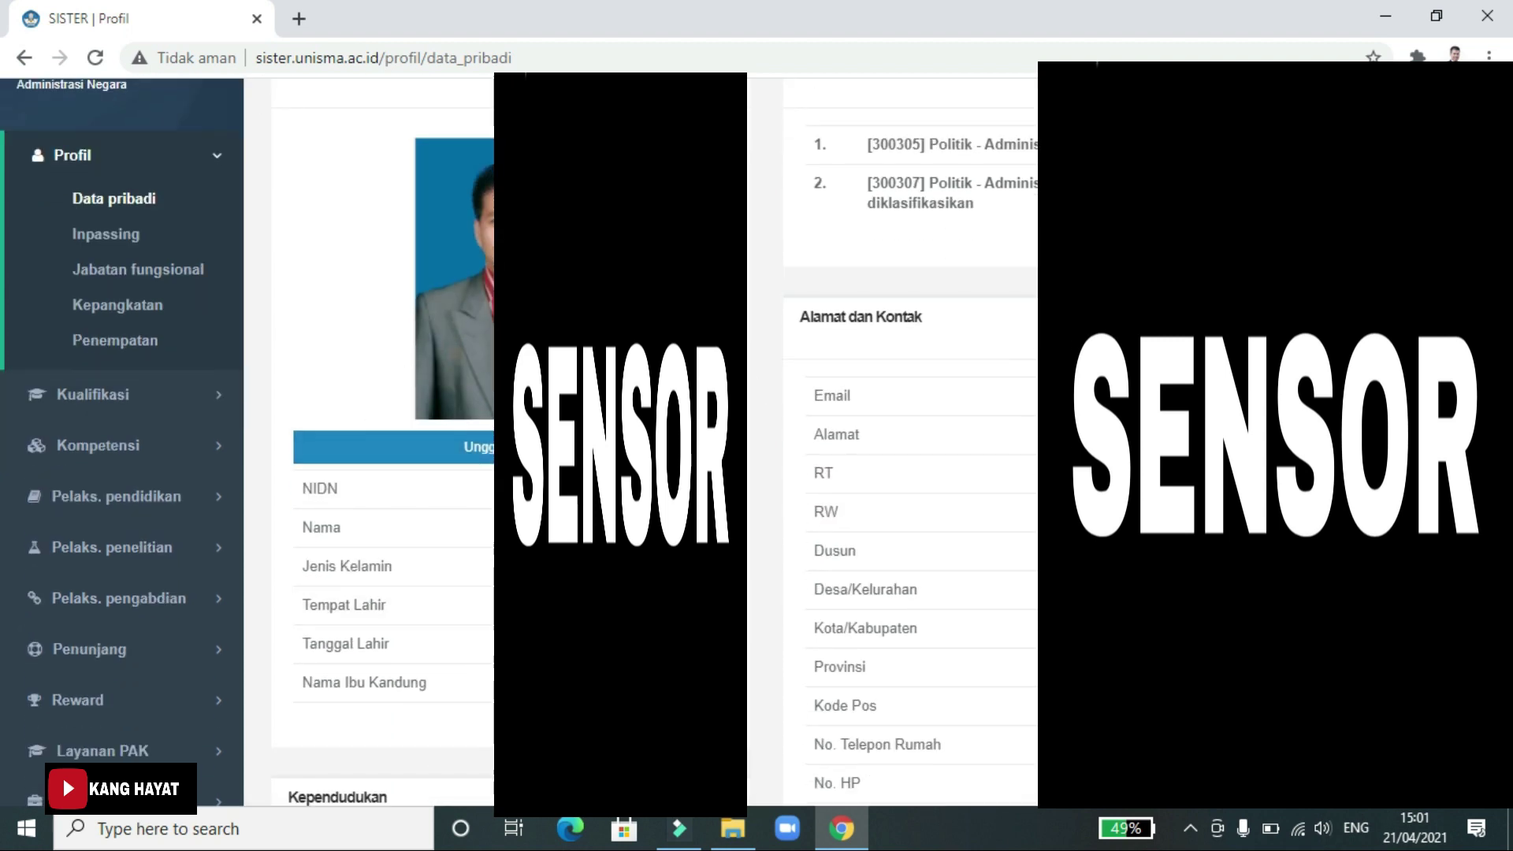
{"action": "scroll", "coordinate": [442, 360], "scroll_direction": "down", "scroll_amount": 2}
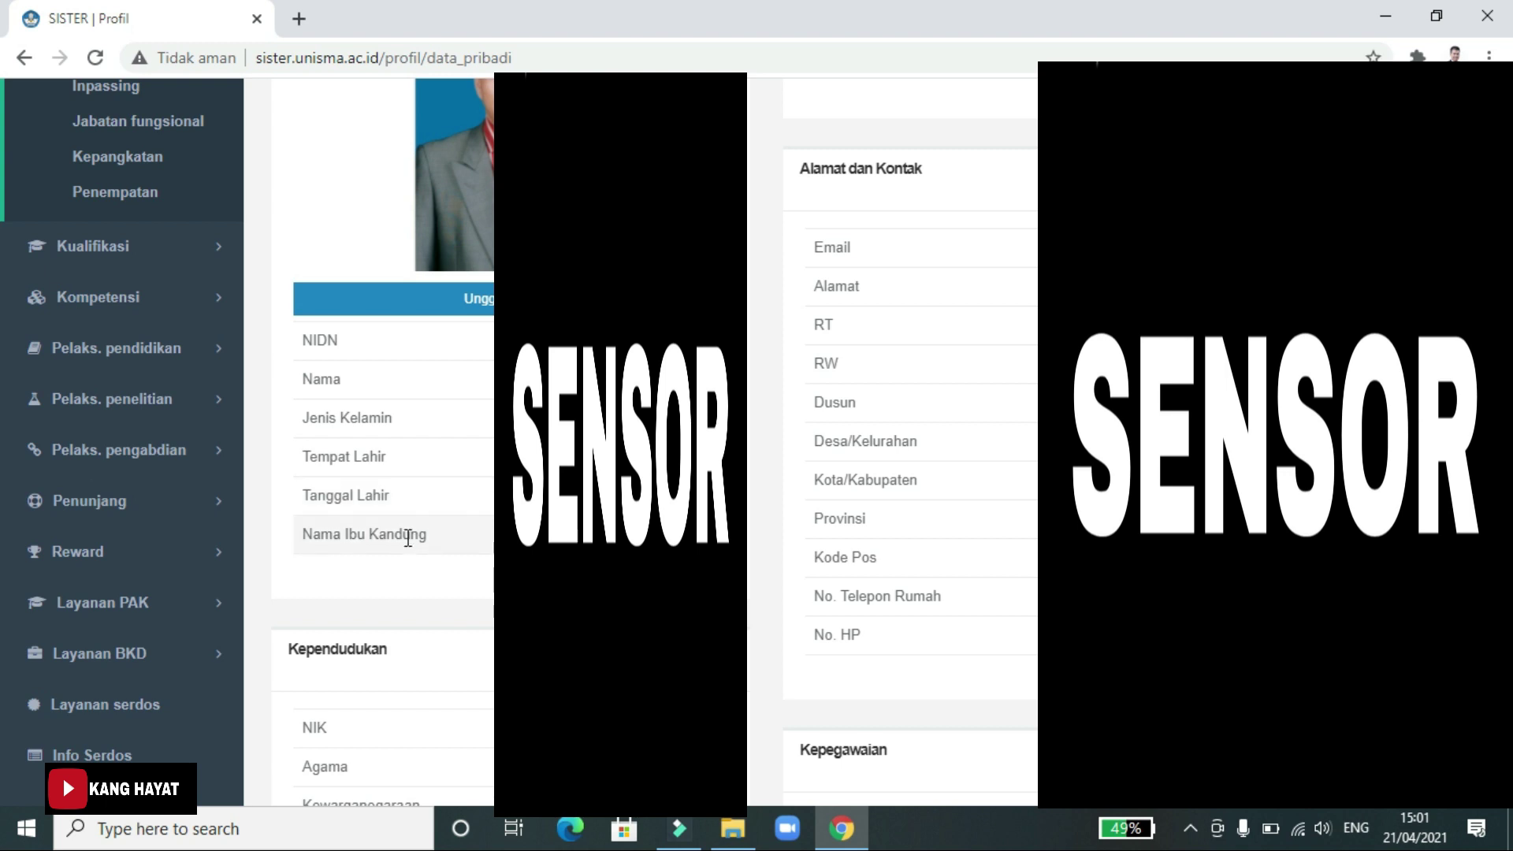
{"action": "scroll", "coordinate": [439, 335], "scroll_direction": "down", "scroll_amount": 6}
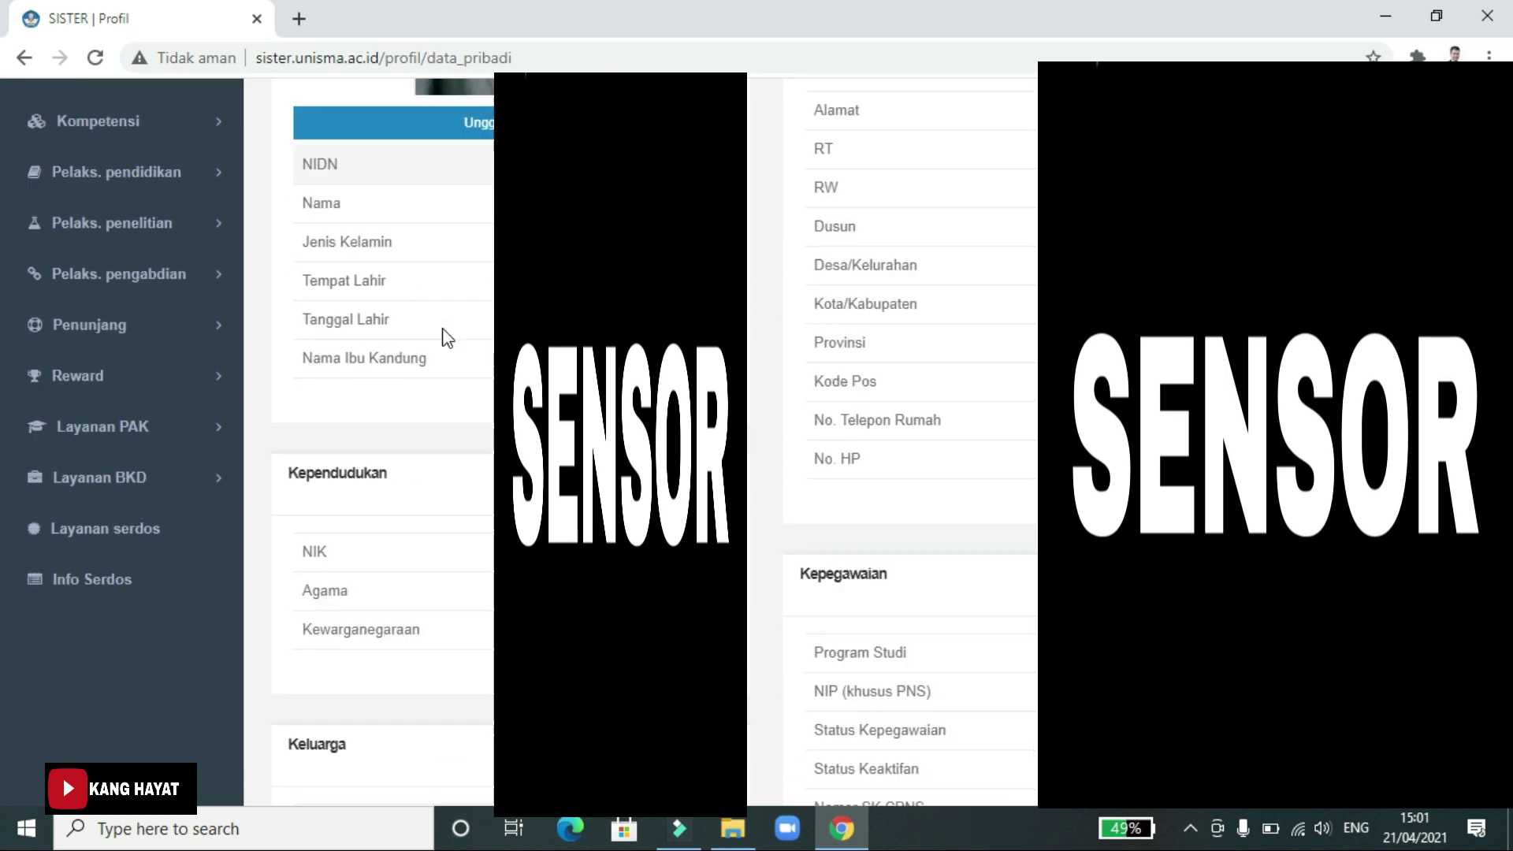
{"action": "scroll", "coordinate": [378, 441], "scroll_direction": "up", "scroll_amount": 10}
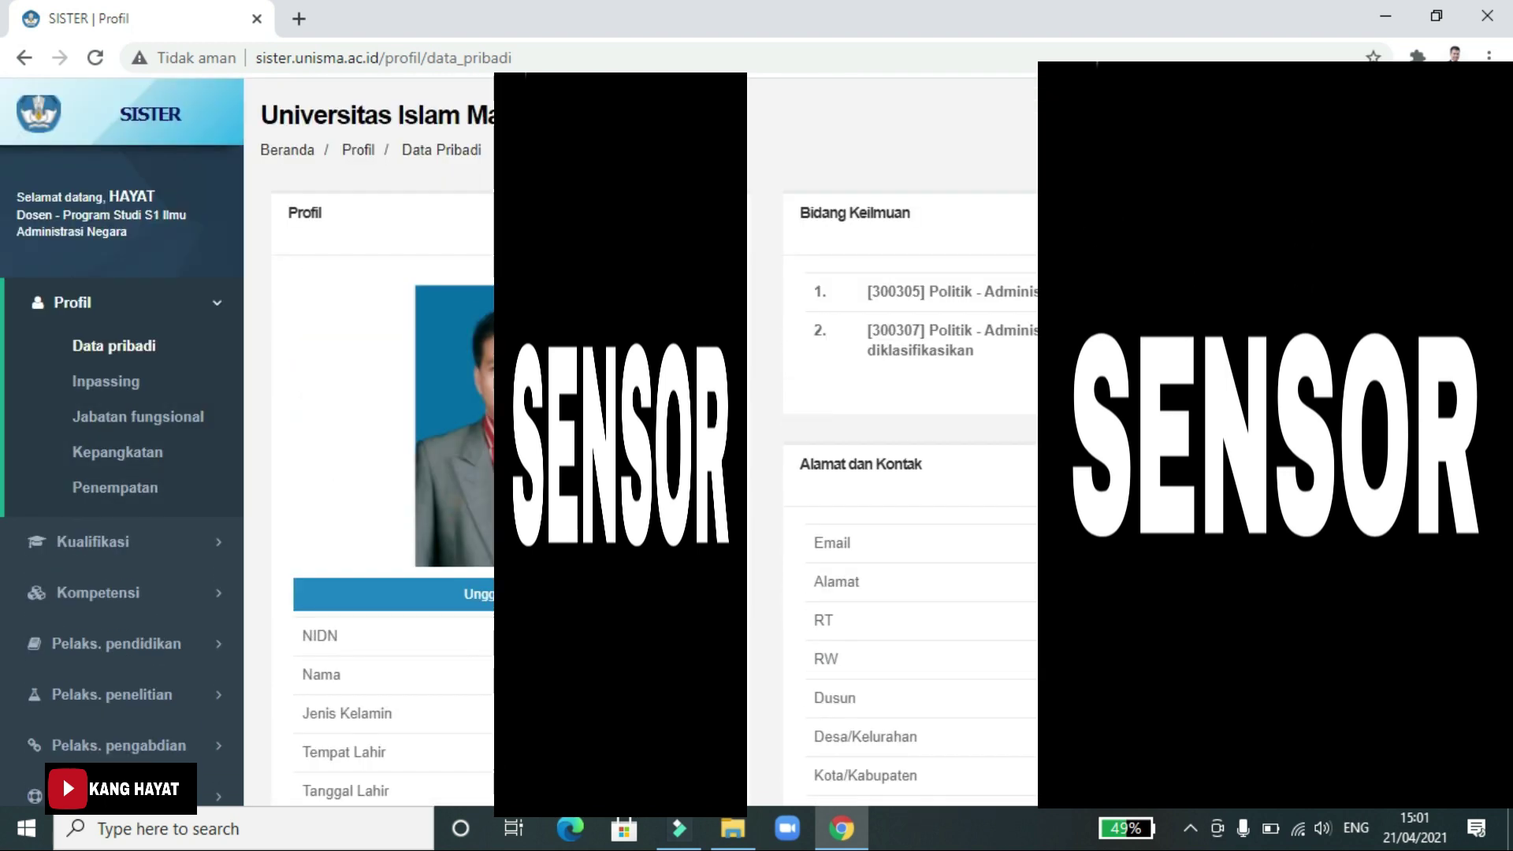
Step: Open the change request form for the Kependudukan data and examine its new-data fields, document upload area and request history
{"action": "scroll", "coordinate": [270, 209], "scroll_direction": "down", "scroll_amount": 10}
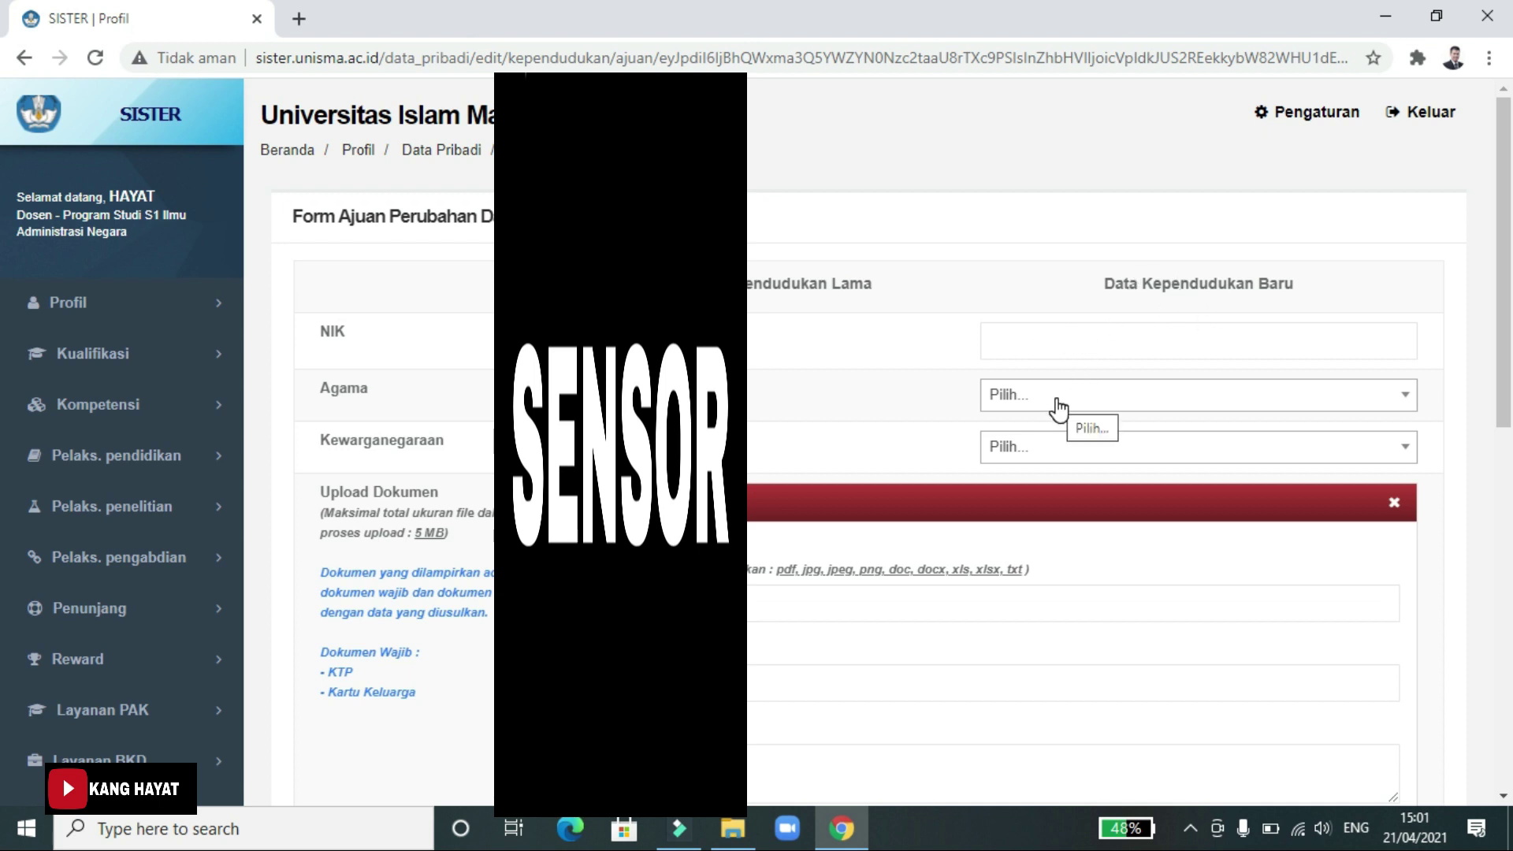
{"action": "scroll", "coordinate": [1036, 459], "scroll_direction": "down", "scroll_amount": 2}
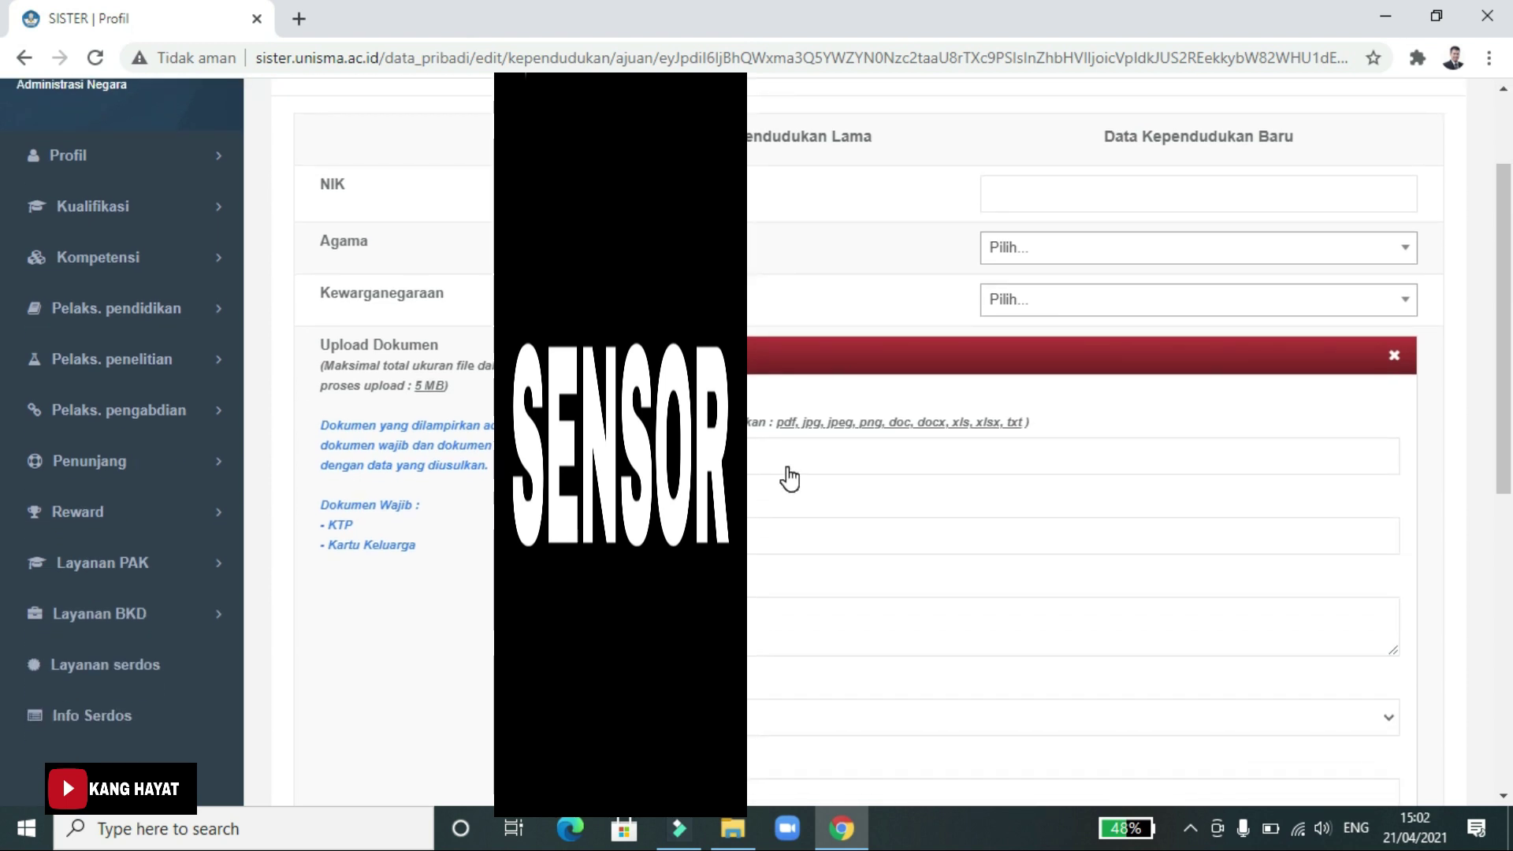
{"action": "scroll", "coordinate": [787, 473], "scroll_direction": "down", "scroll_amount": 2}
{"action": "scroll", "coordinate": [787, 465], "scroll_direction": "up", "scroll_amount": 2}
{"action": "scroll", "coordinate": [789, 461], "scroll_direction": "down", "scroll_amount": 2}
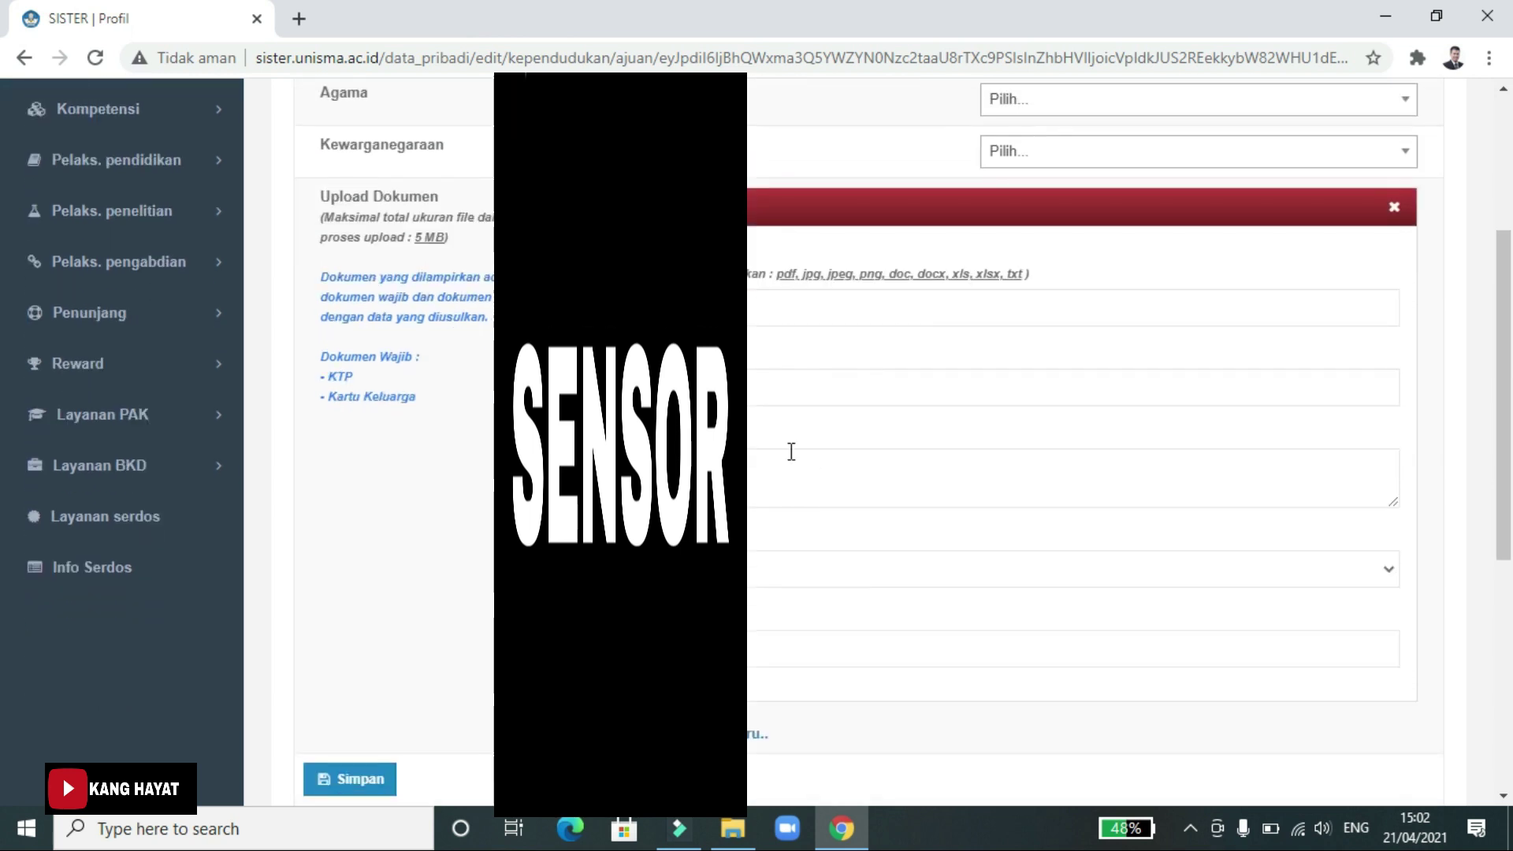
{"action": "scroll", "coordinate": [840, 555], "scroll_direction": "down", "scroll_amount": 2}
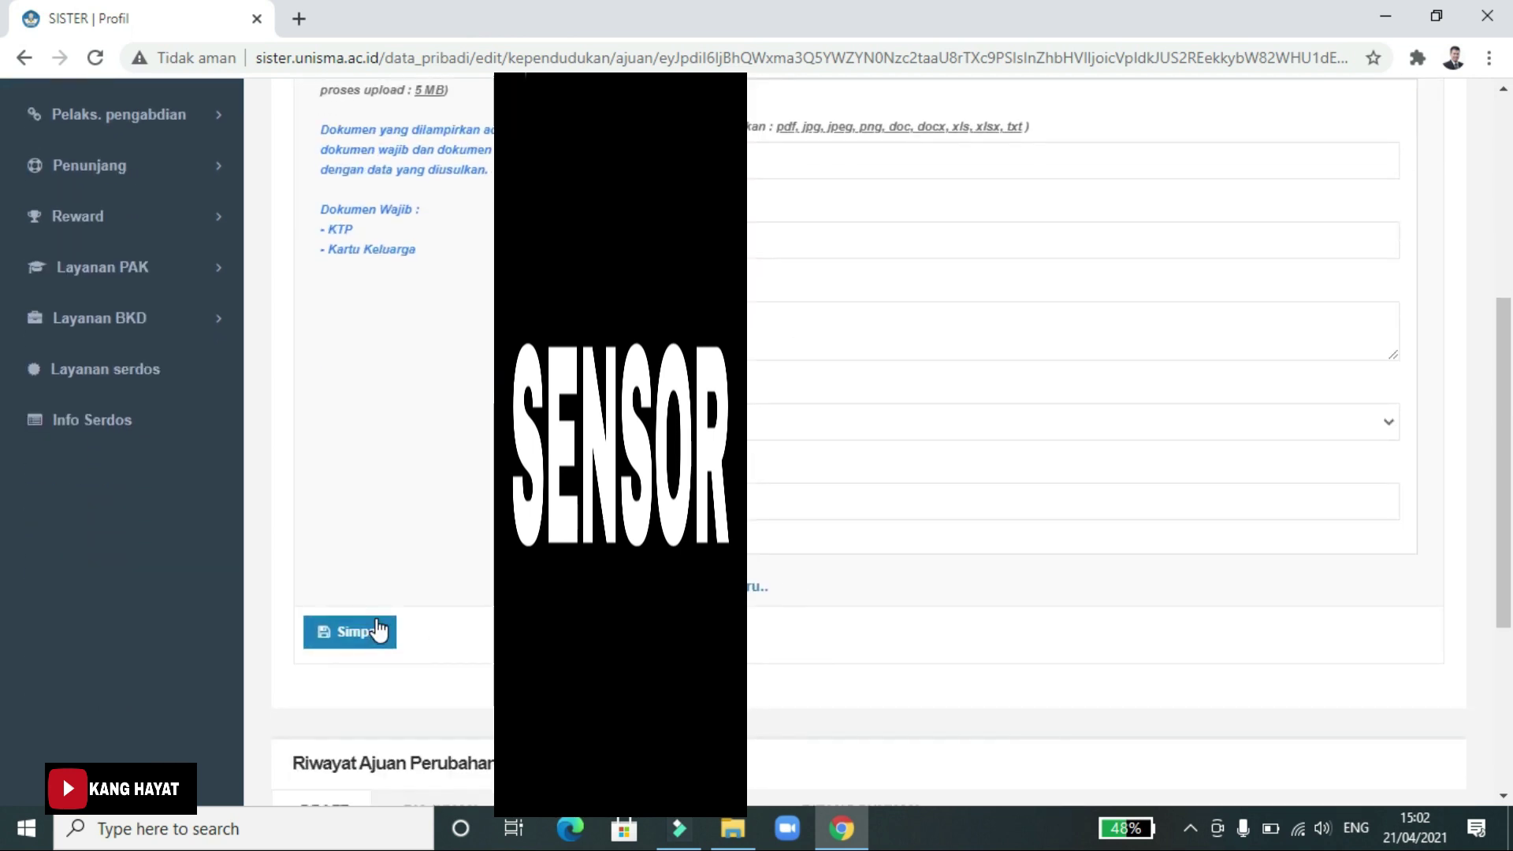
{"action": "scroll", "coordinate": [379, 630], "scroll_direction": "down", "scroll_amount": 2}
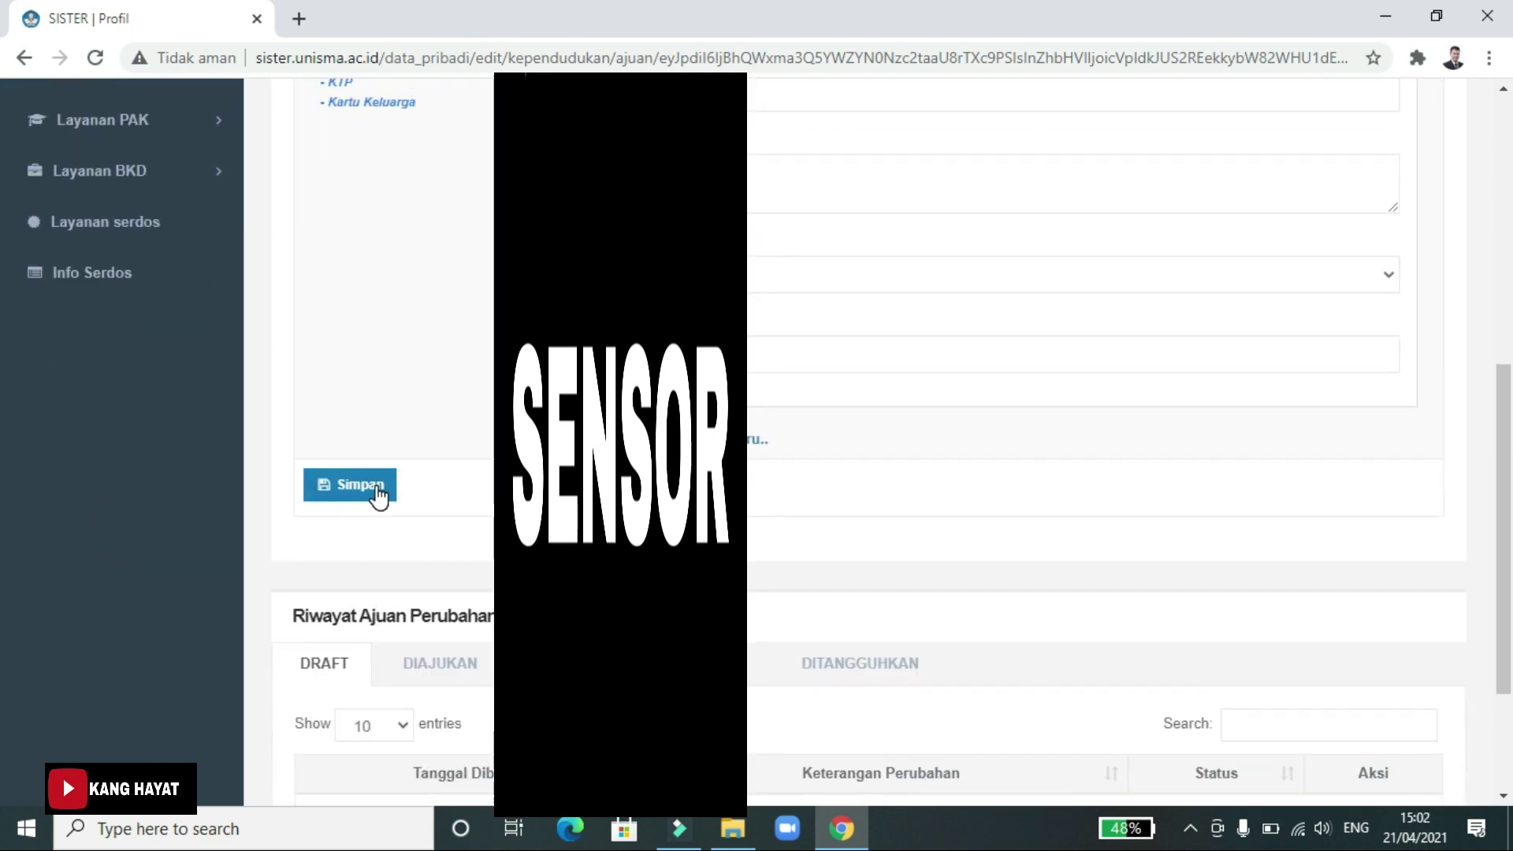
{"action": "scroll", "coordinate": [465, 505], "scroll_direction": "down", "scroll_amount": 3}
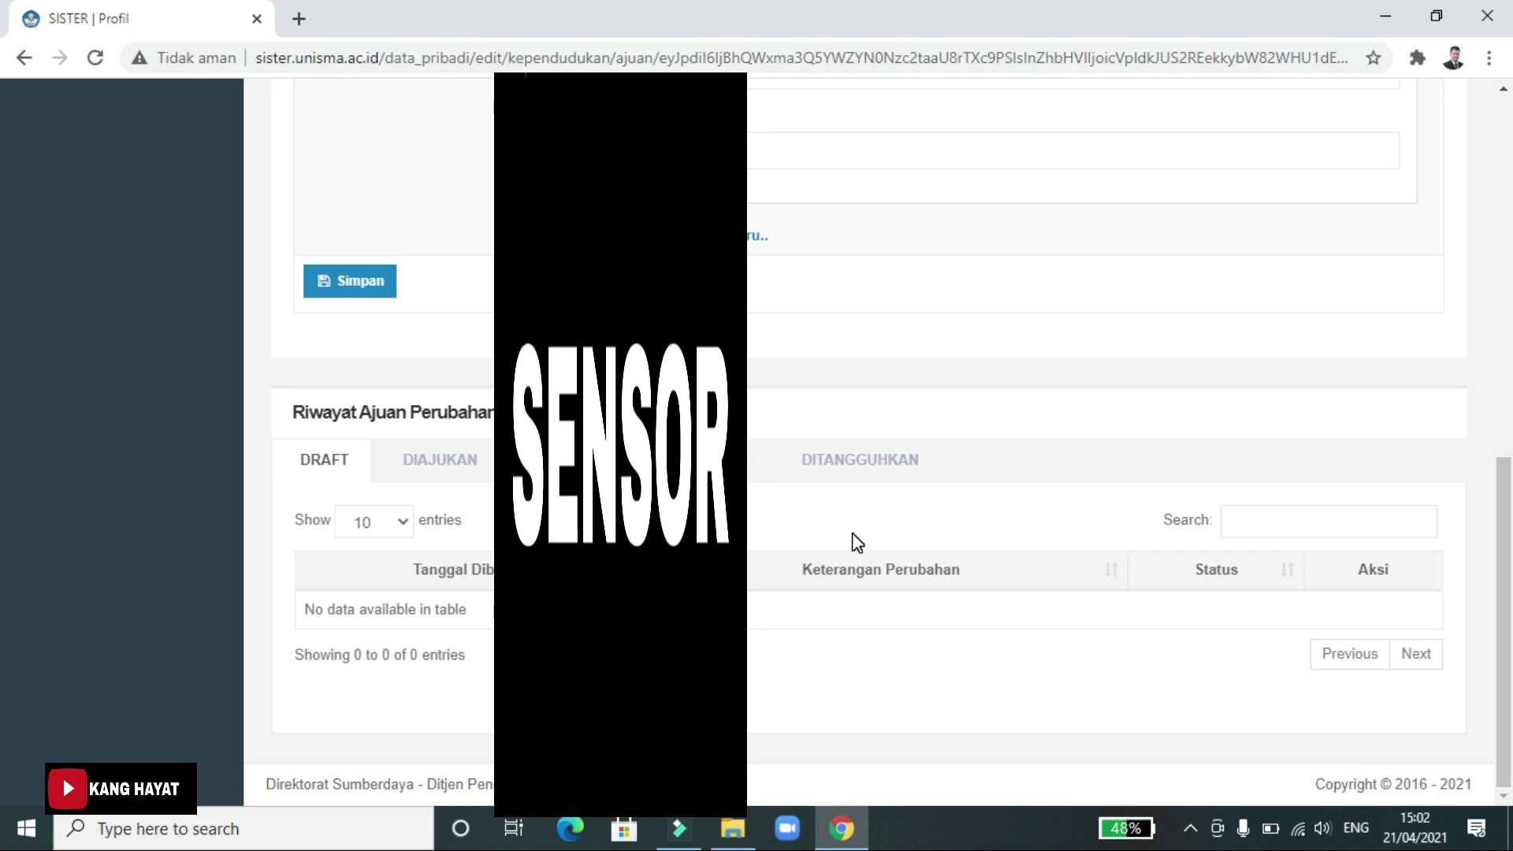
Step: Return to the Data Pribadi page and review the Keluarga and Kepegawaian sections
{"action": "scroll", "coordinate": [620, 441], "scroll_direction": "up", "scroll_amount": 10}
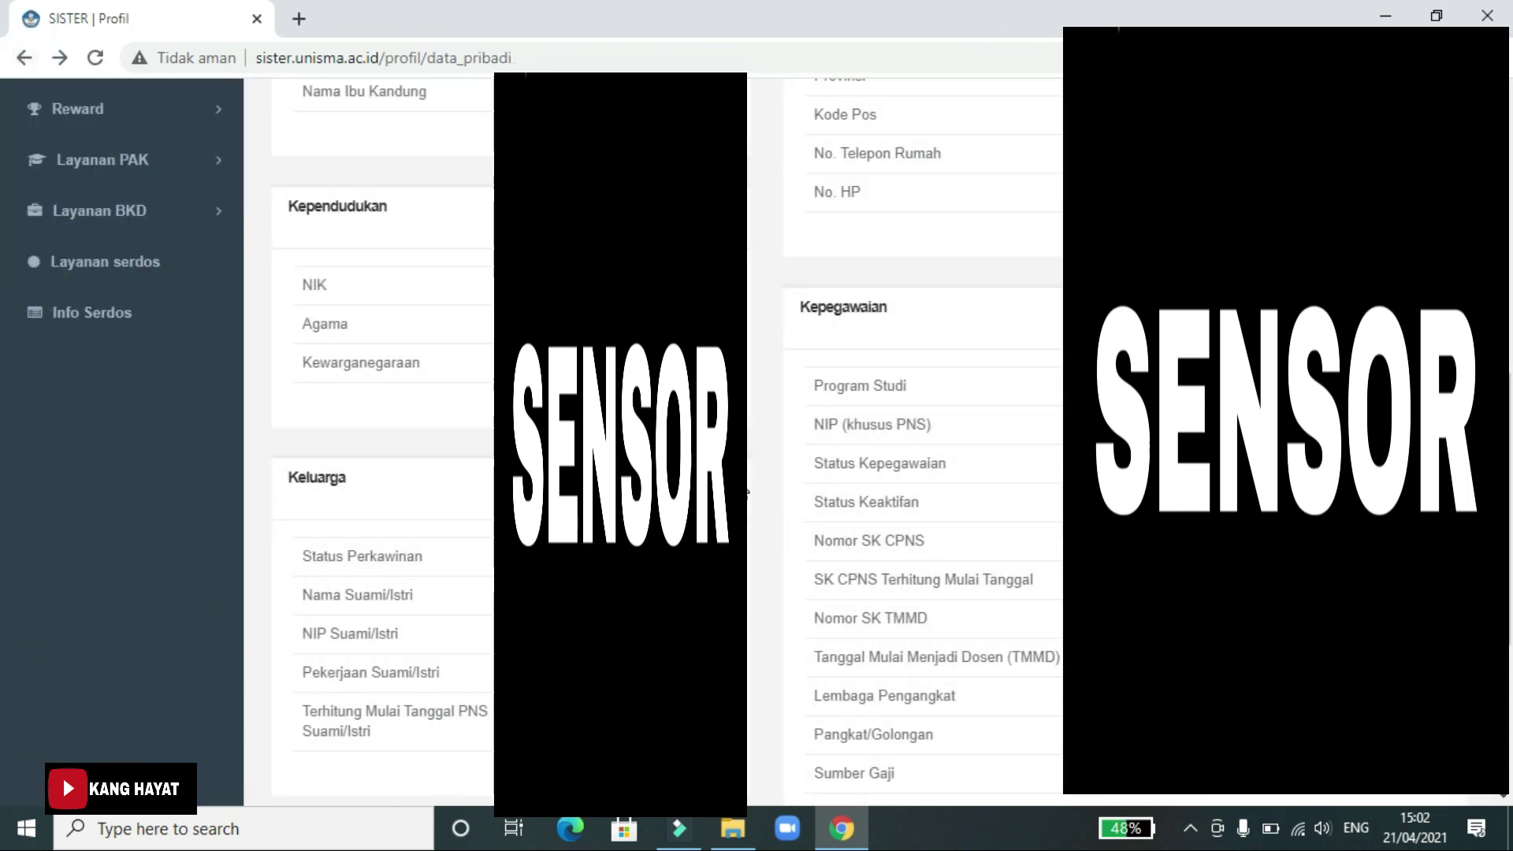
{"action": "scroll", "coordinate": [480, 488], "scroll_direction": "down", "scroll_amount": 2}
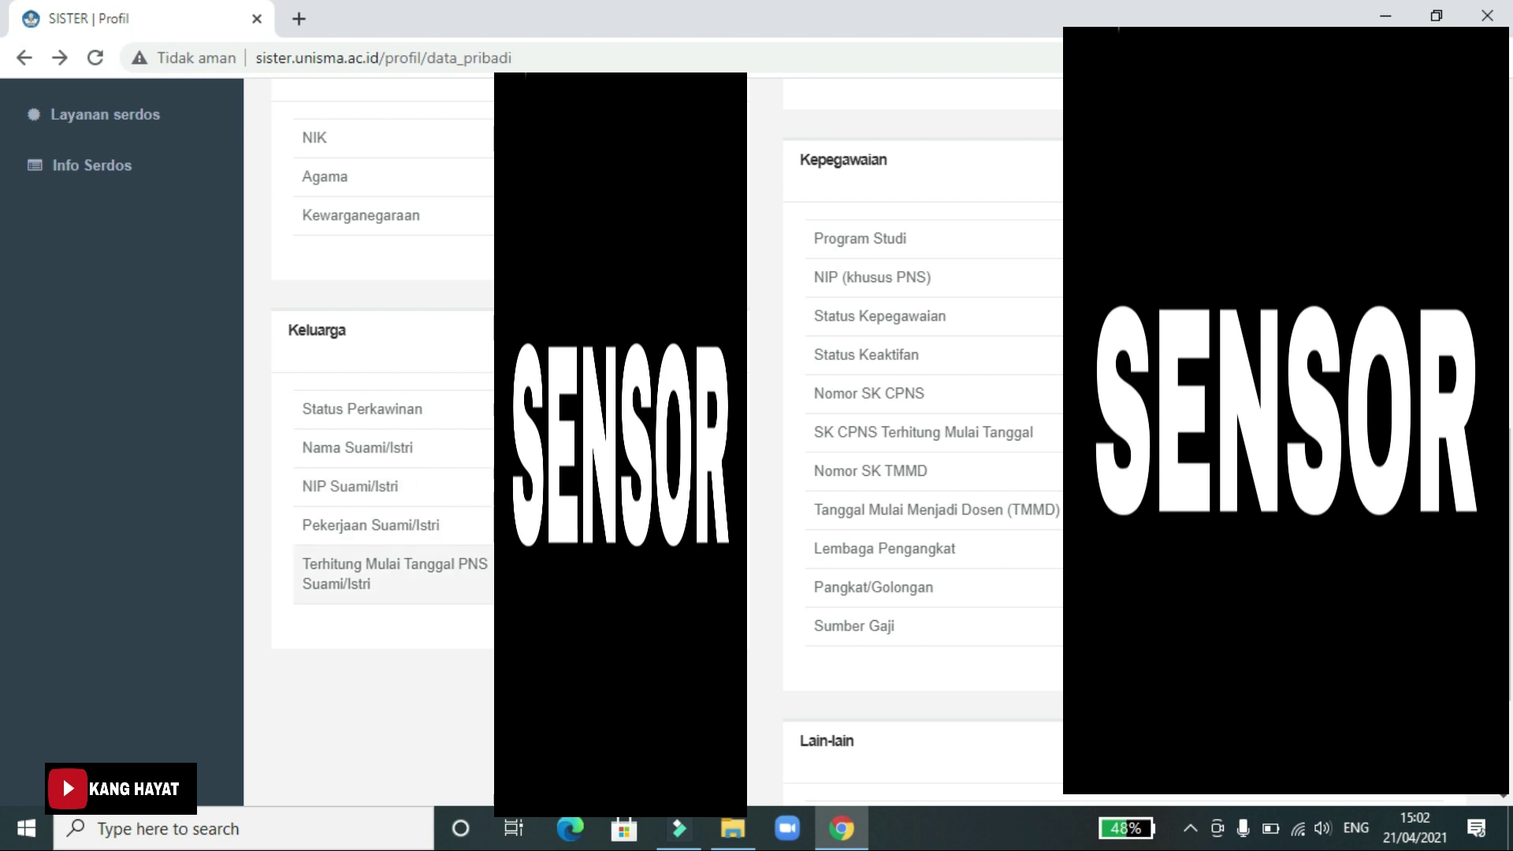
Step: Review the Alamat dan Kontak, Kepegawaian and Lain-lain sections of the Data Pribadi page, down to SINTA ID
{"action": "scroll", "coordinate": [551, 573], "scroll_direction": "up", "scroll_amount": 10}
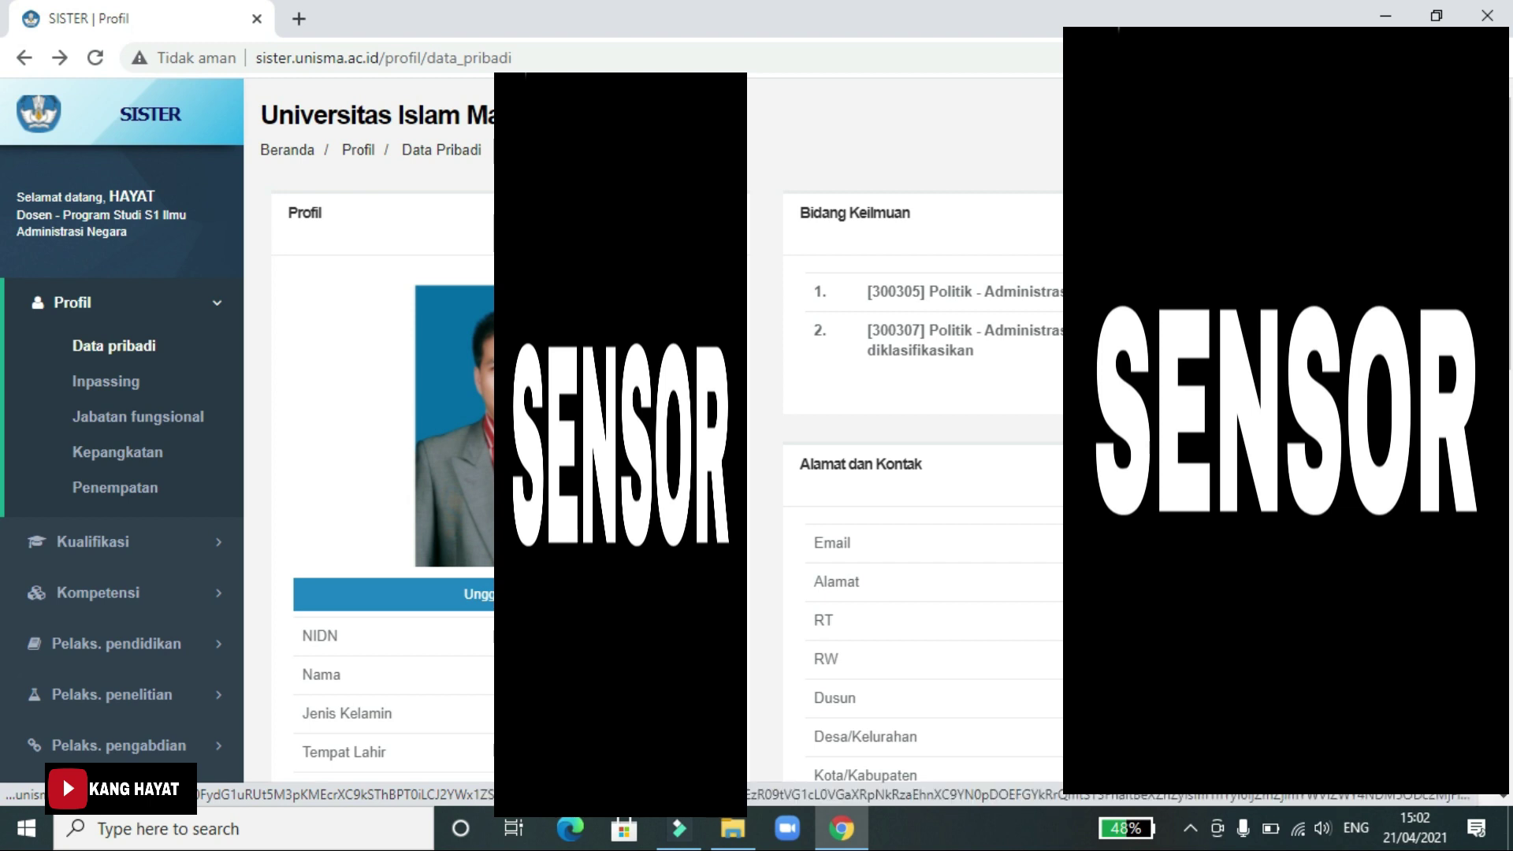
{"action": "scroll", "coordinate": [890, 442], "scroll_direction": "down", "scroll_amount": 3}
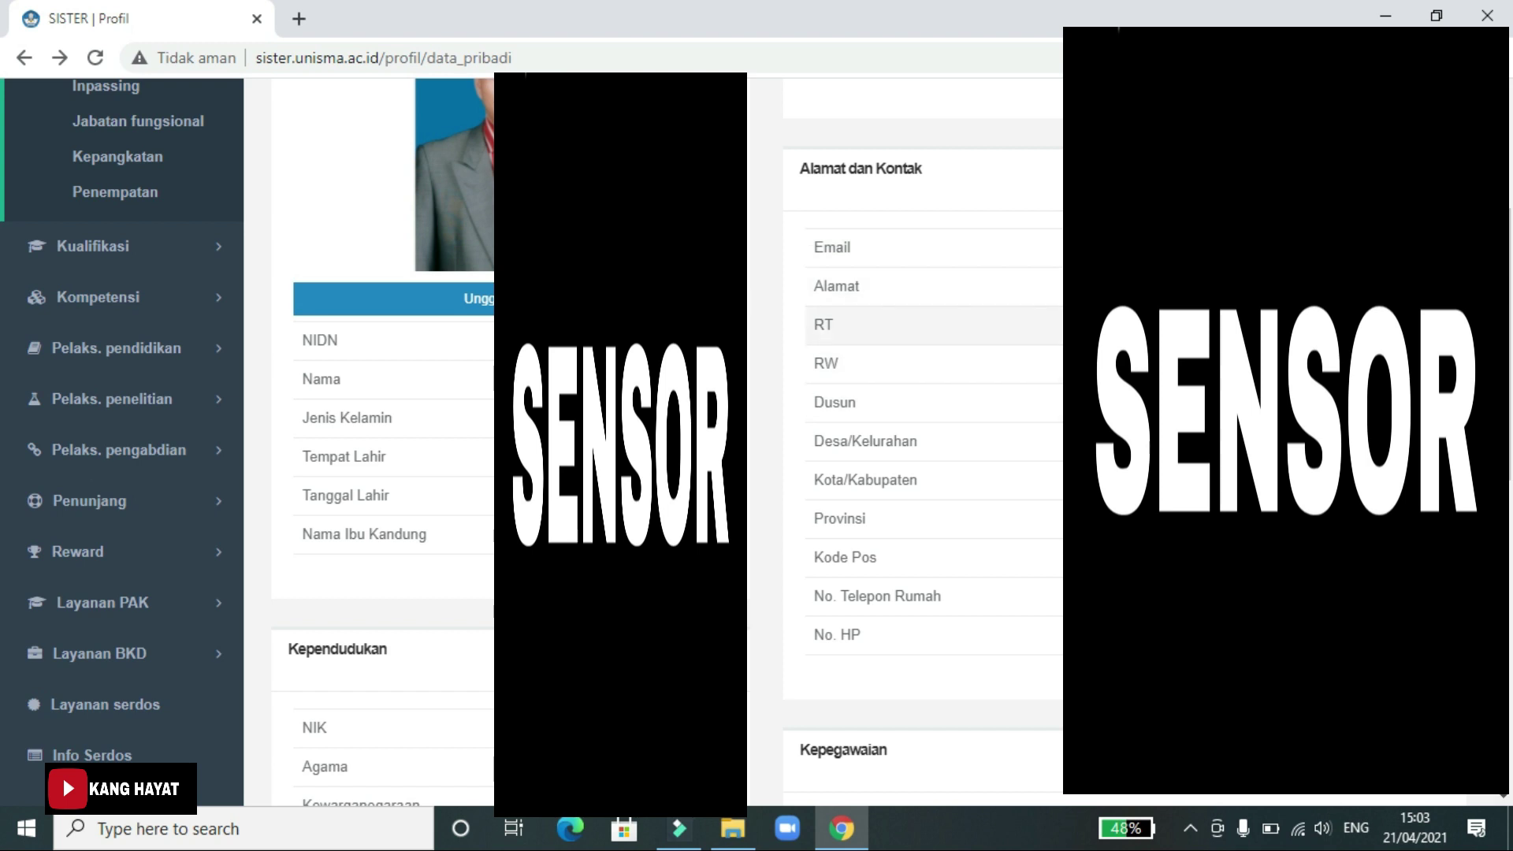
{"action": "scroll", "coordinate": [929, 327], "scroll_direction": "down", "scroll_amount": 2}
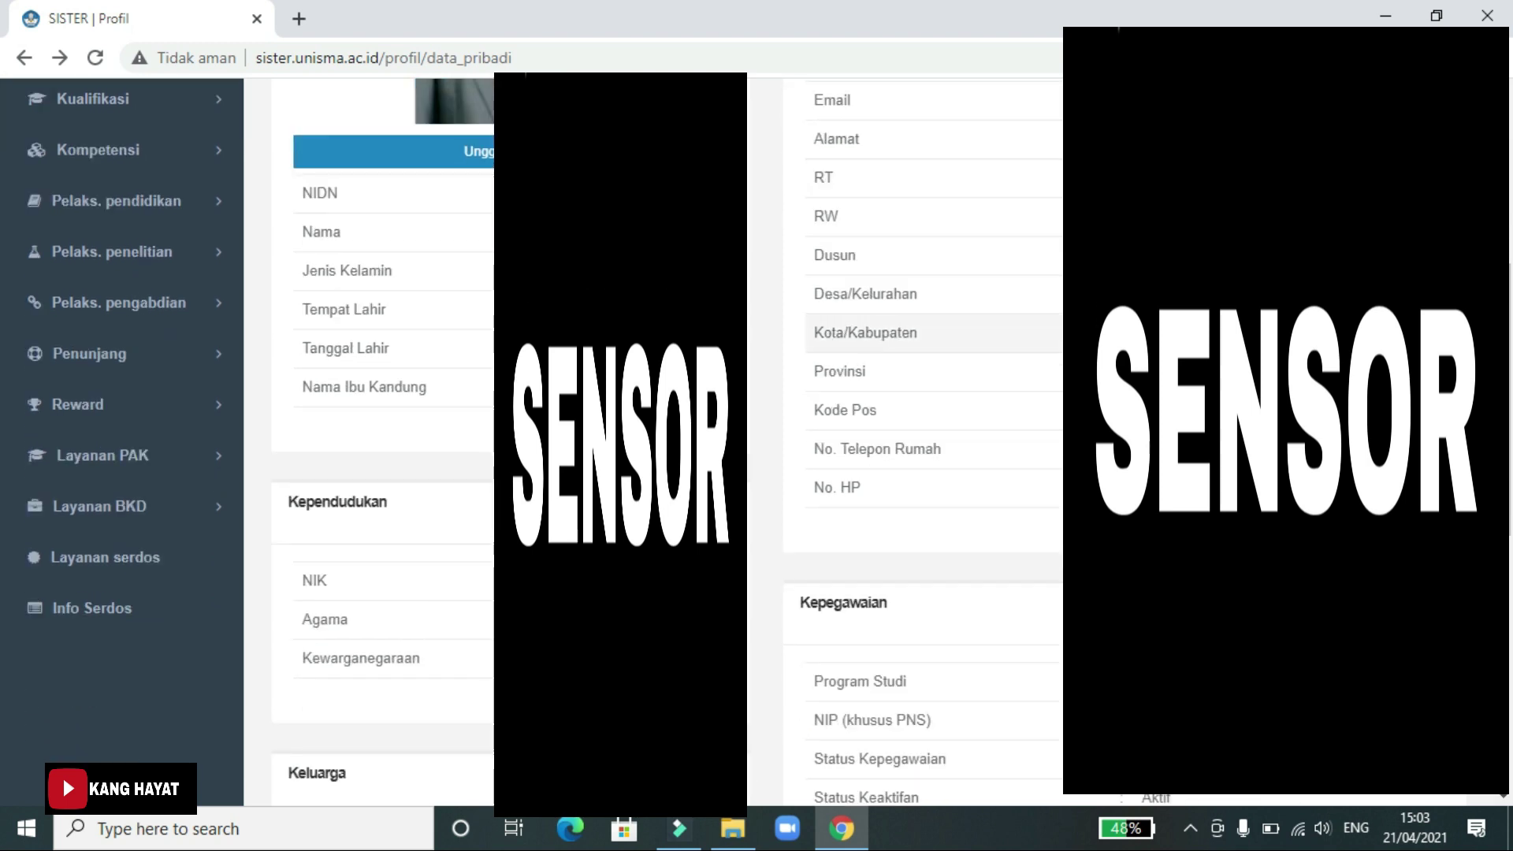
{"action": "scroll", "coordinate": [750, 338], "scroll_direction": "down", "scroll_amount": 6}
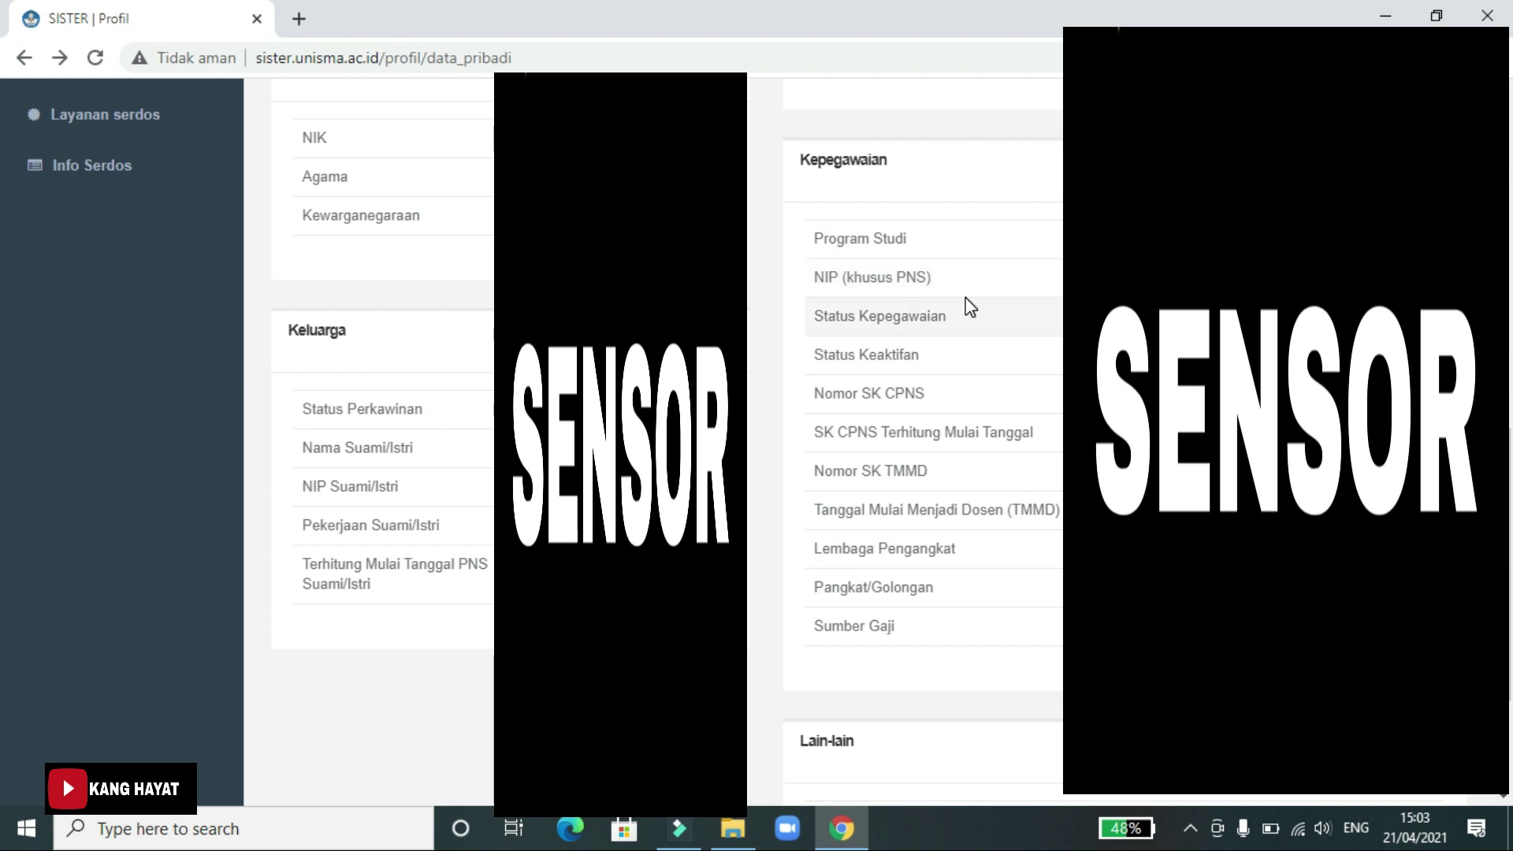
{"action": "scroll", "coordinate": [845, 299], "scroll_direction": "down", "scroll_amount": 2}
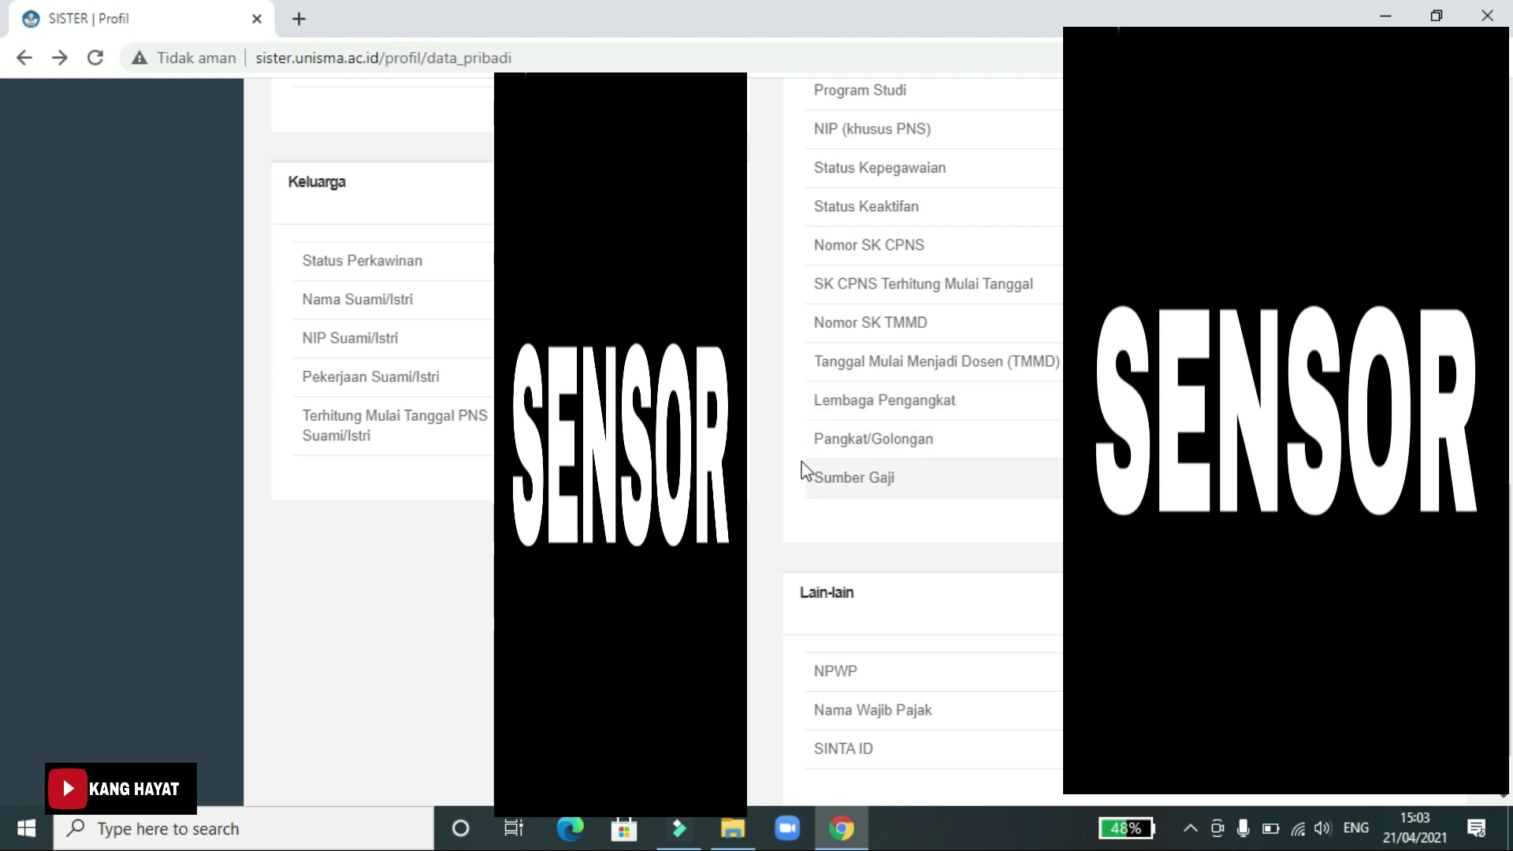
{"action": "scroll", "coordinate": [845, 489], "scroll_direction": "down", "scroll_amount": 1}
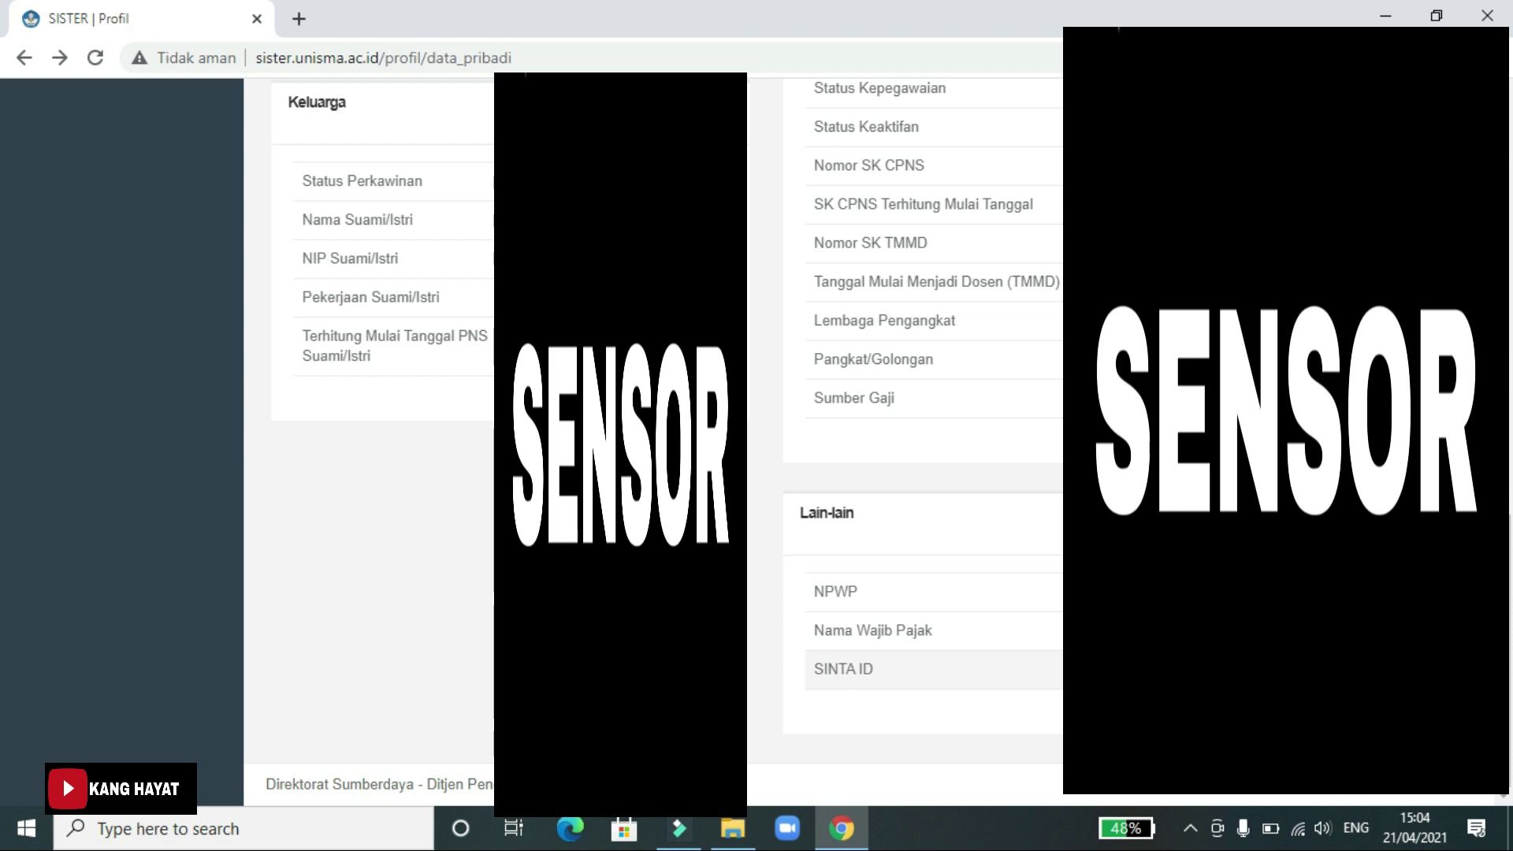
{"action": "scroll", "coordinate": [844, 388], "scroll_direction": "up", "scroll_amount": 15}
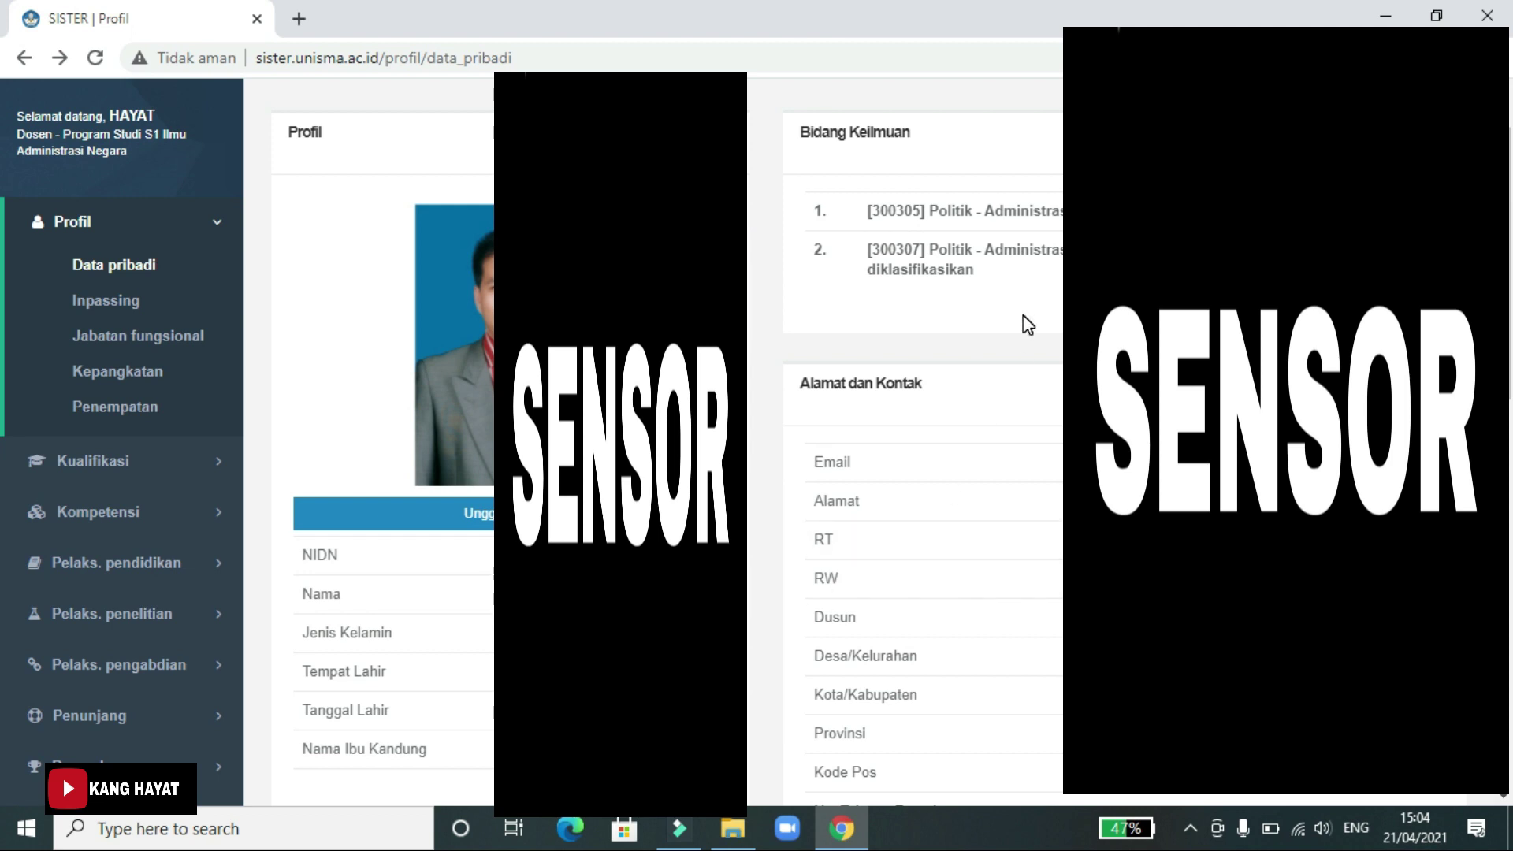
Step: Open the add form for Inpassing and inspect its fields from Golongan/Pangkat to Masa Kerja (Bulan), leaving them empty
{"action": "left_click", "coordinate": [92, 303]}
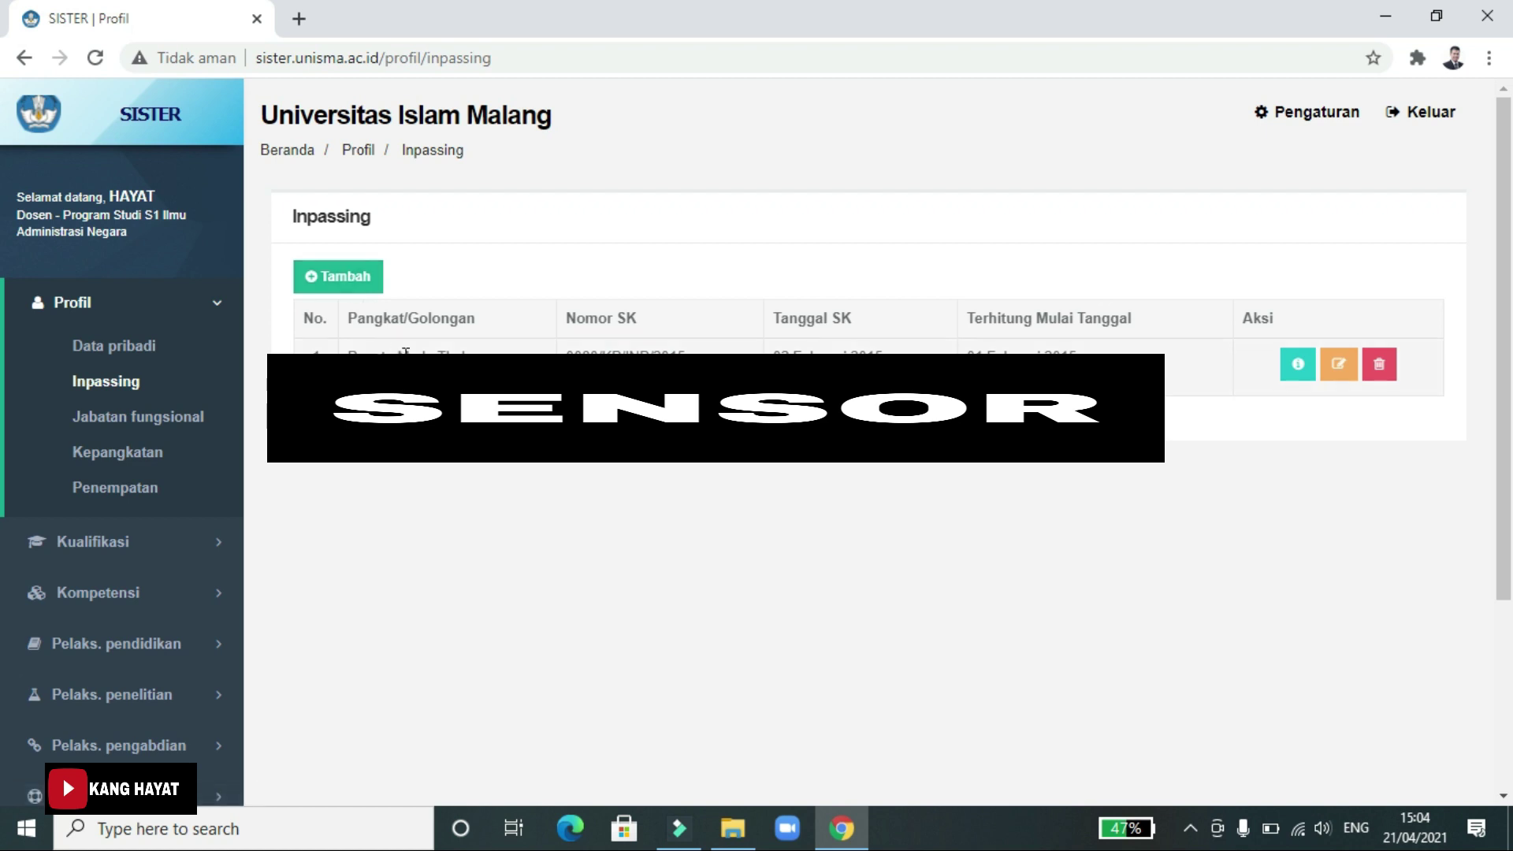
{"action": "left_click", "coordinate": [356, 288]}
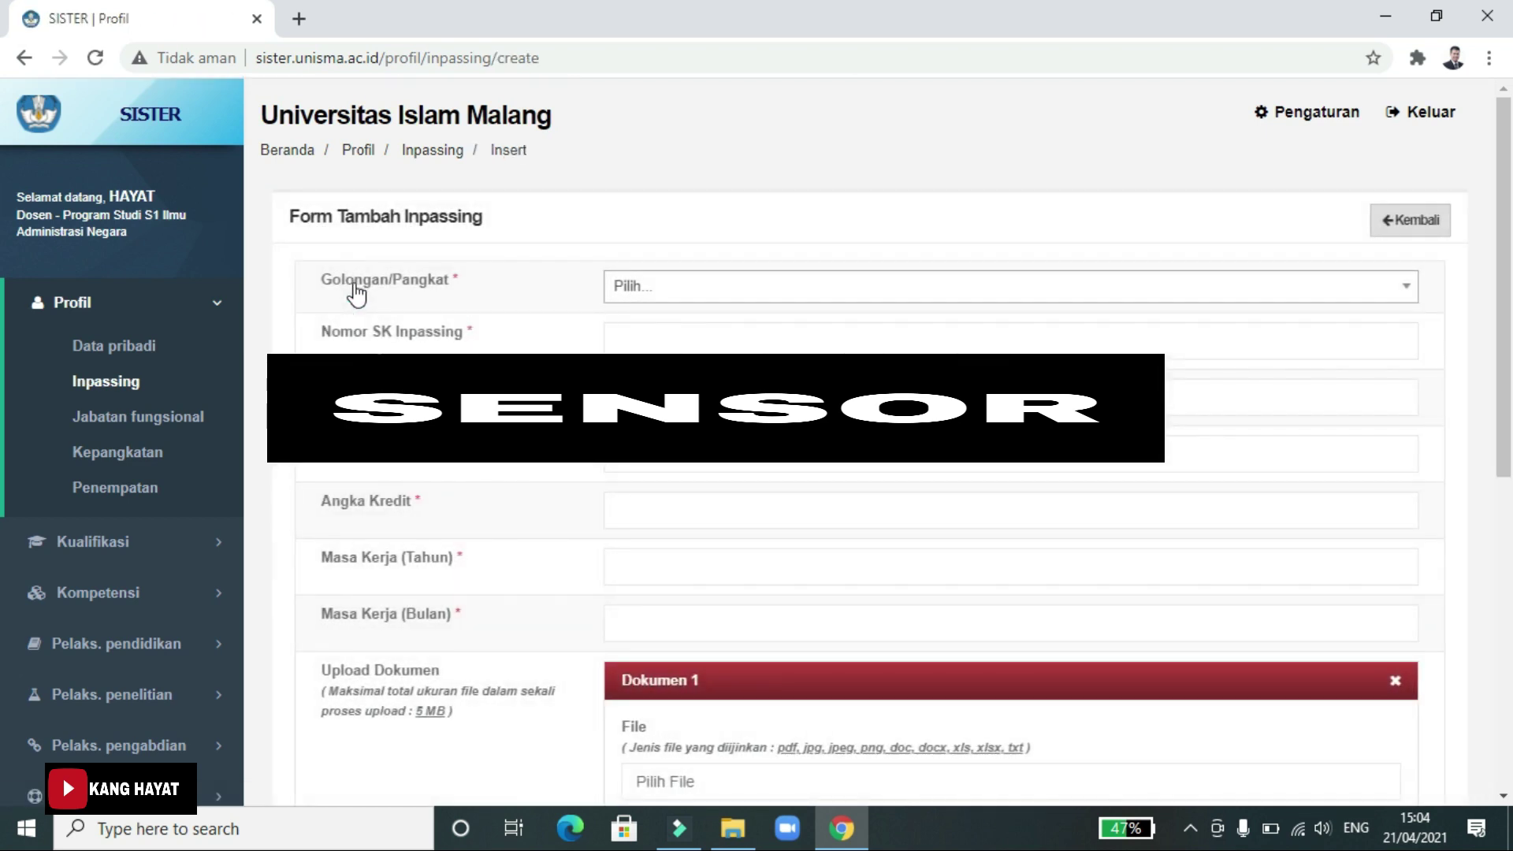
{"action": "left_click", "coordinate": [657, 286]}
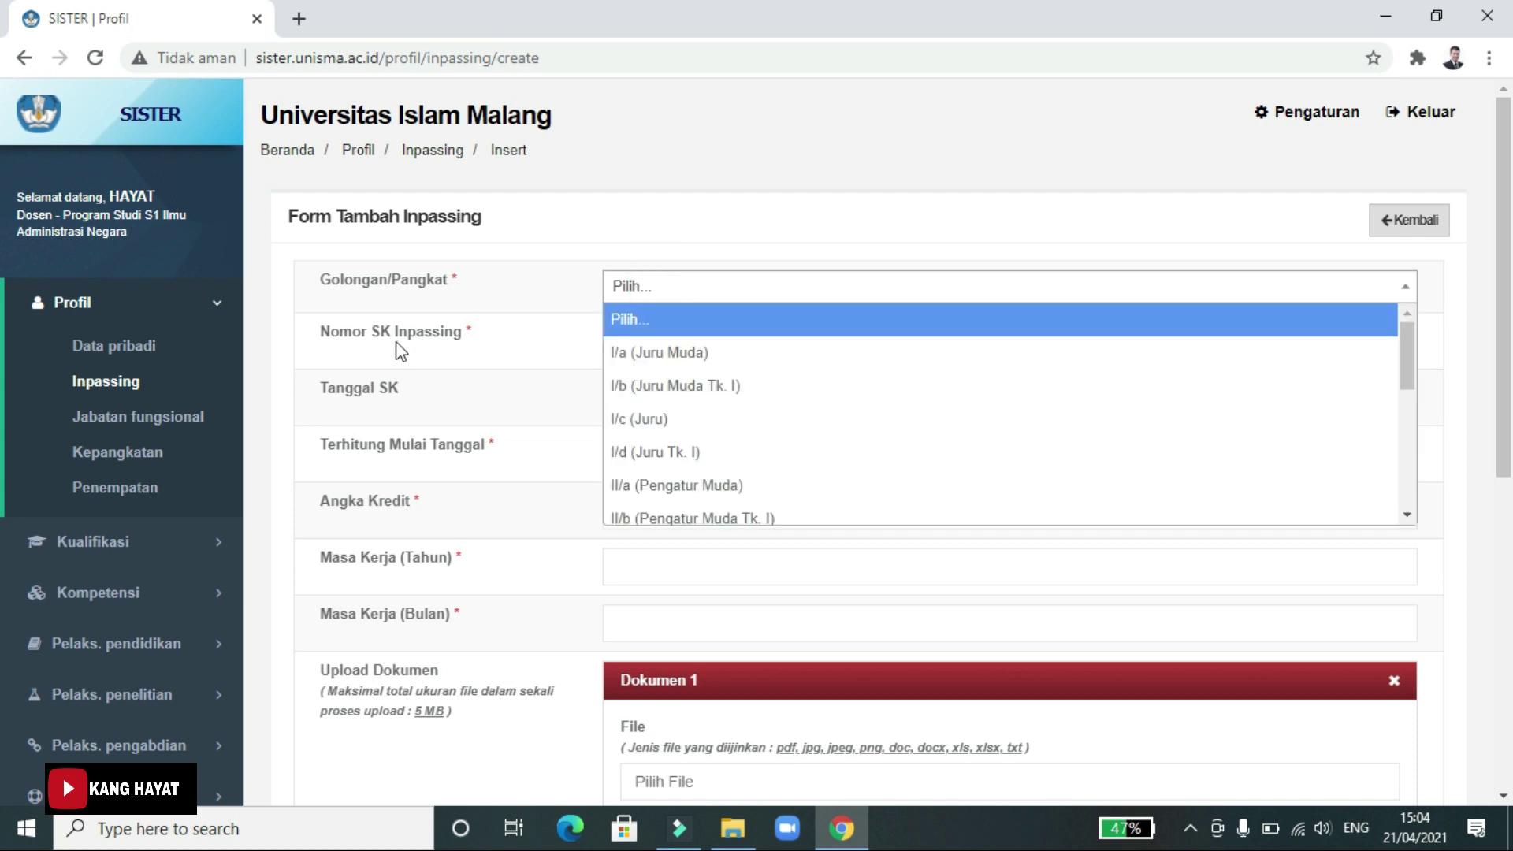
{"action": "left_click", "coordinate": [542, 335]}
{"action": "left_click", "coordinate": [616, 335]}
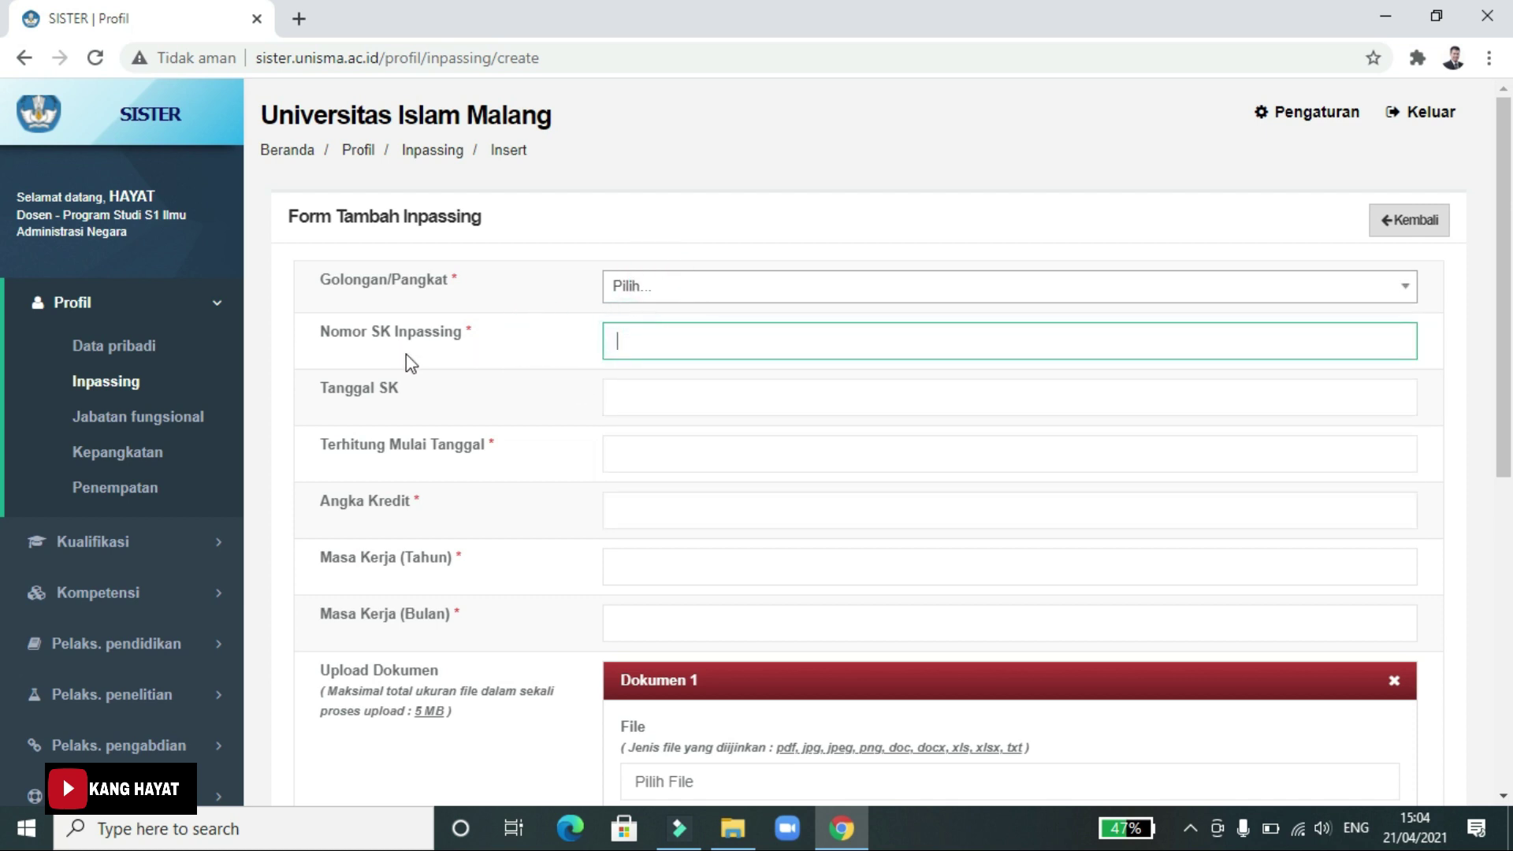
{"action": "left_click", "coordinate": [685, 390]}
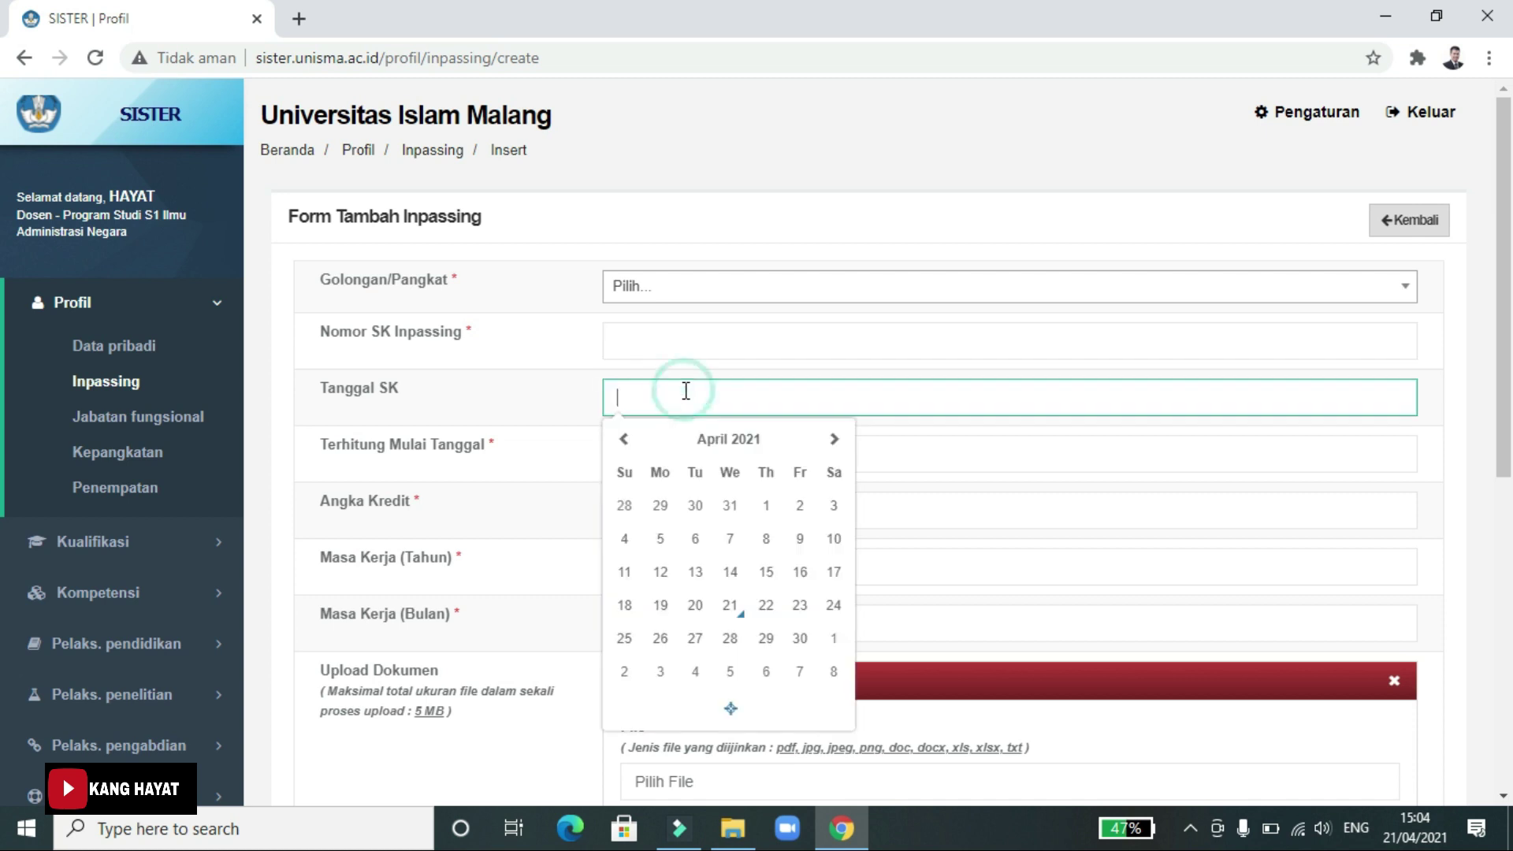
{"action": "left_click", "coordinate": [928, 468]}
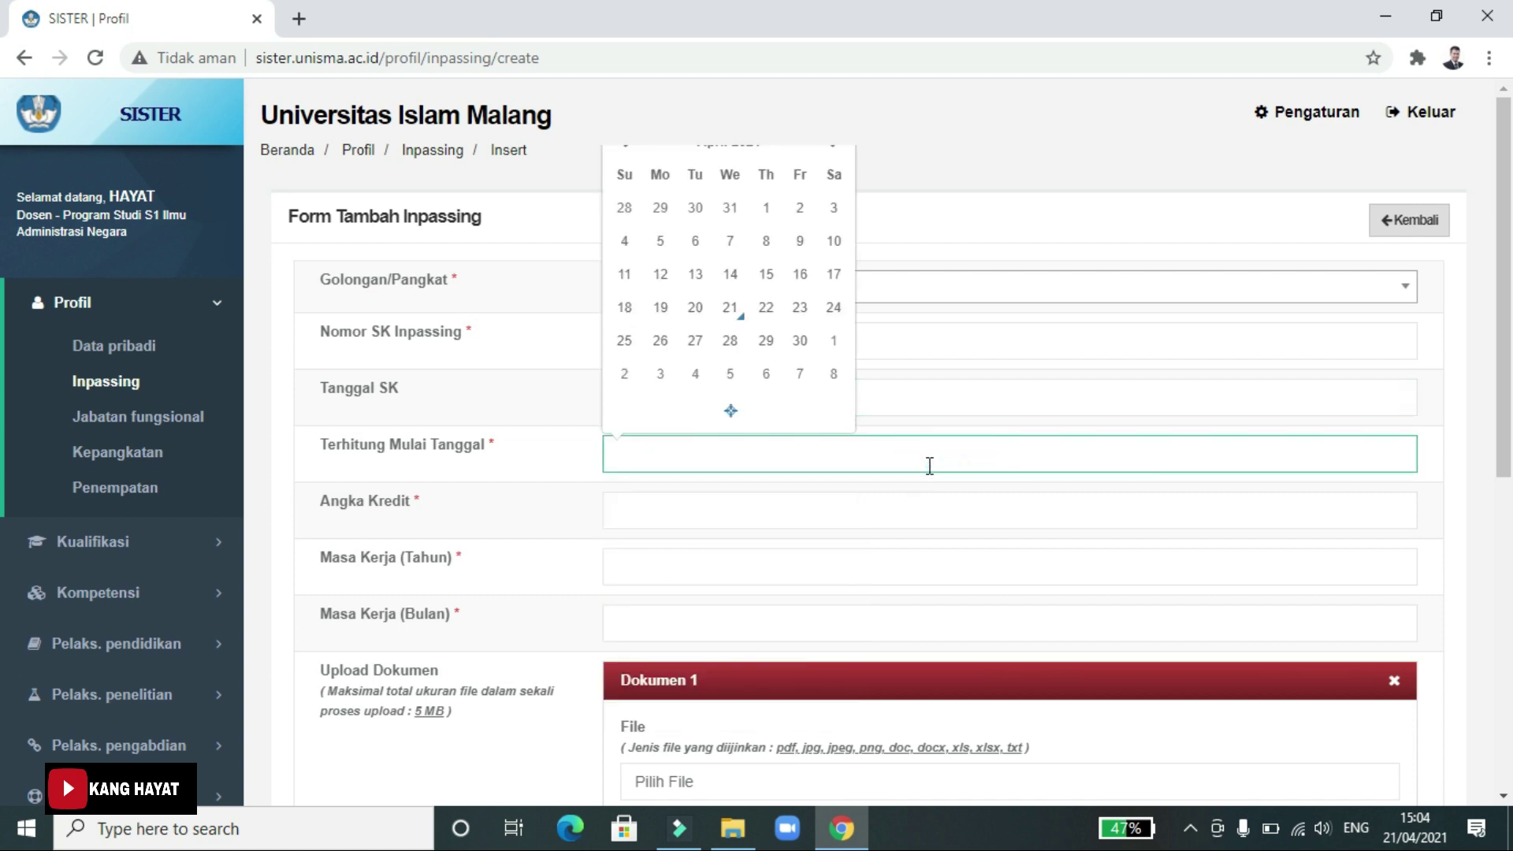
{"action": "left_click", "coordinate": [726, 516]}
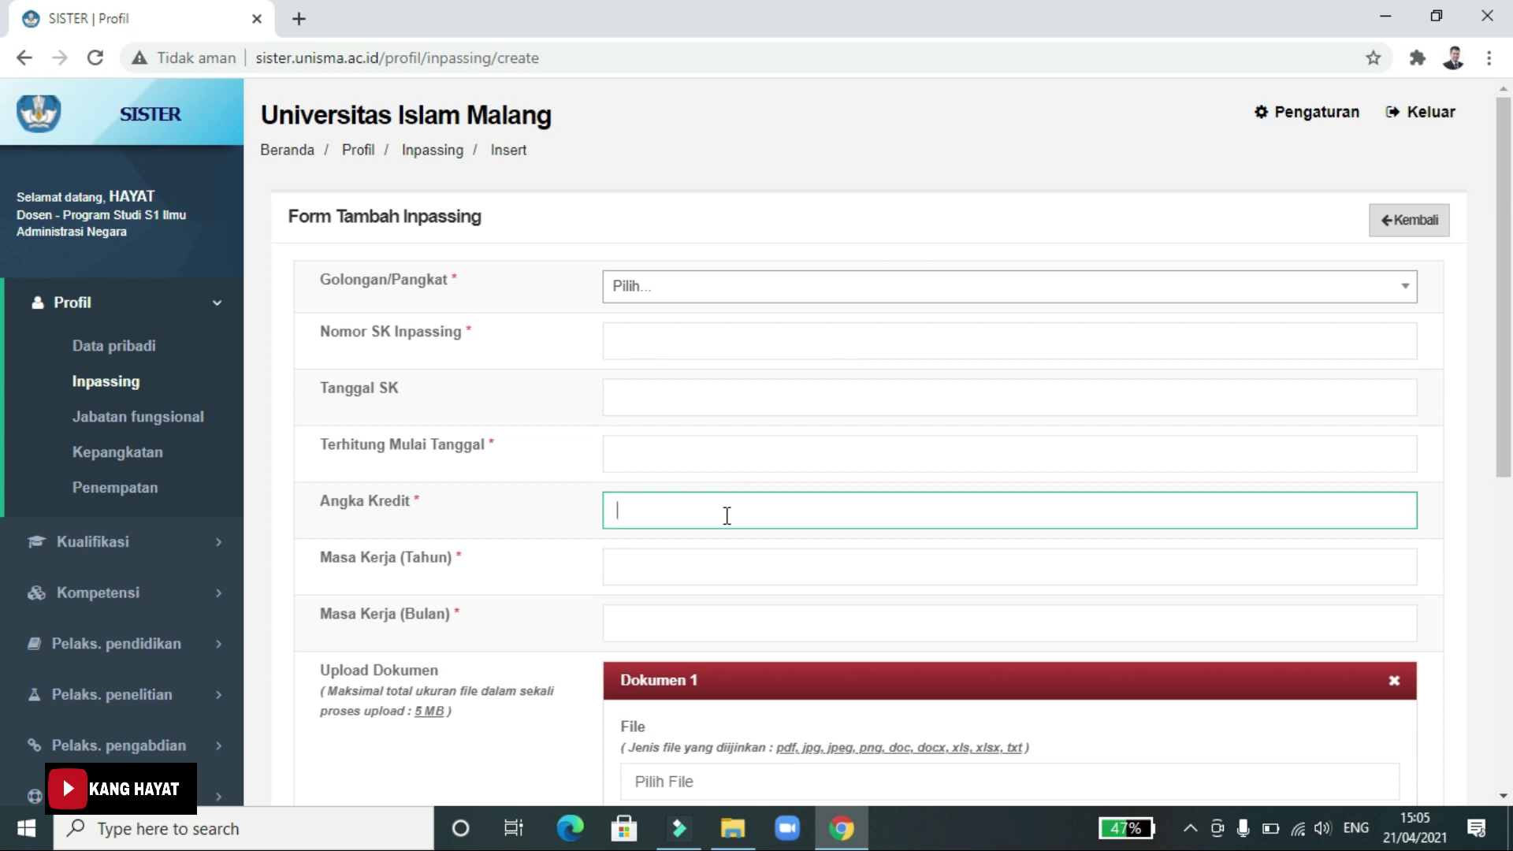
{"action": "left_click", "coordinate": [682, 576]}
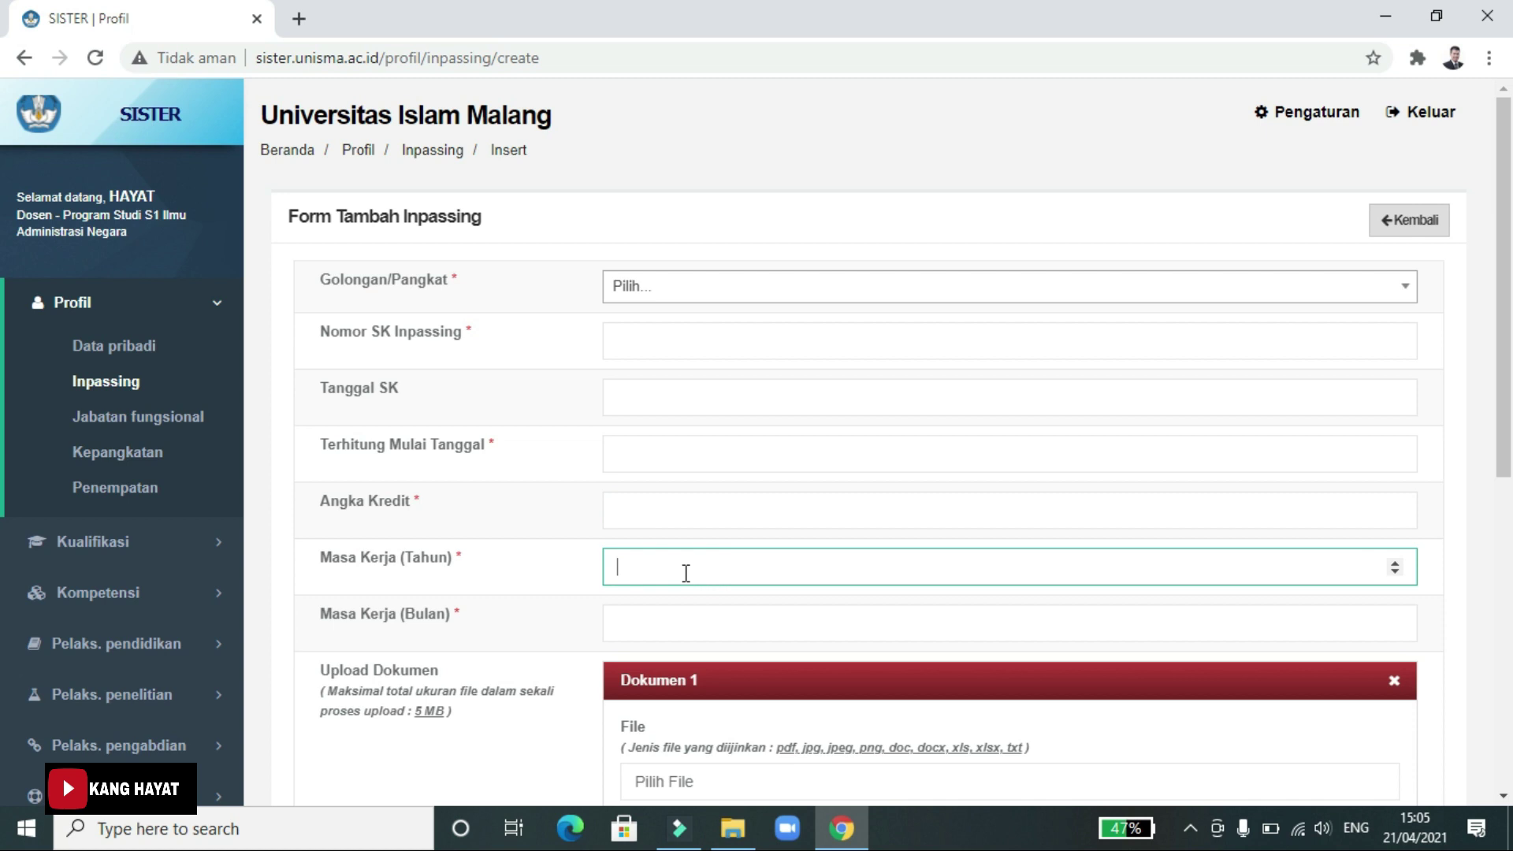
{"action": "left_click", "coordinate": [686, 631]}
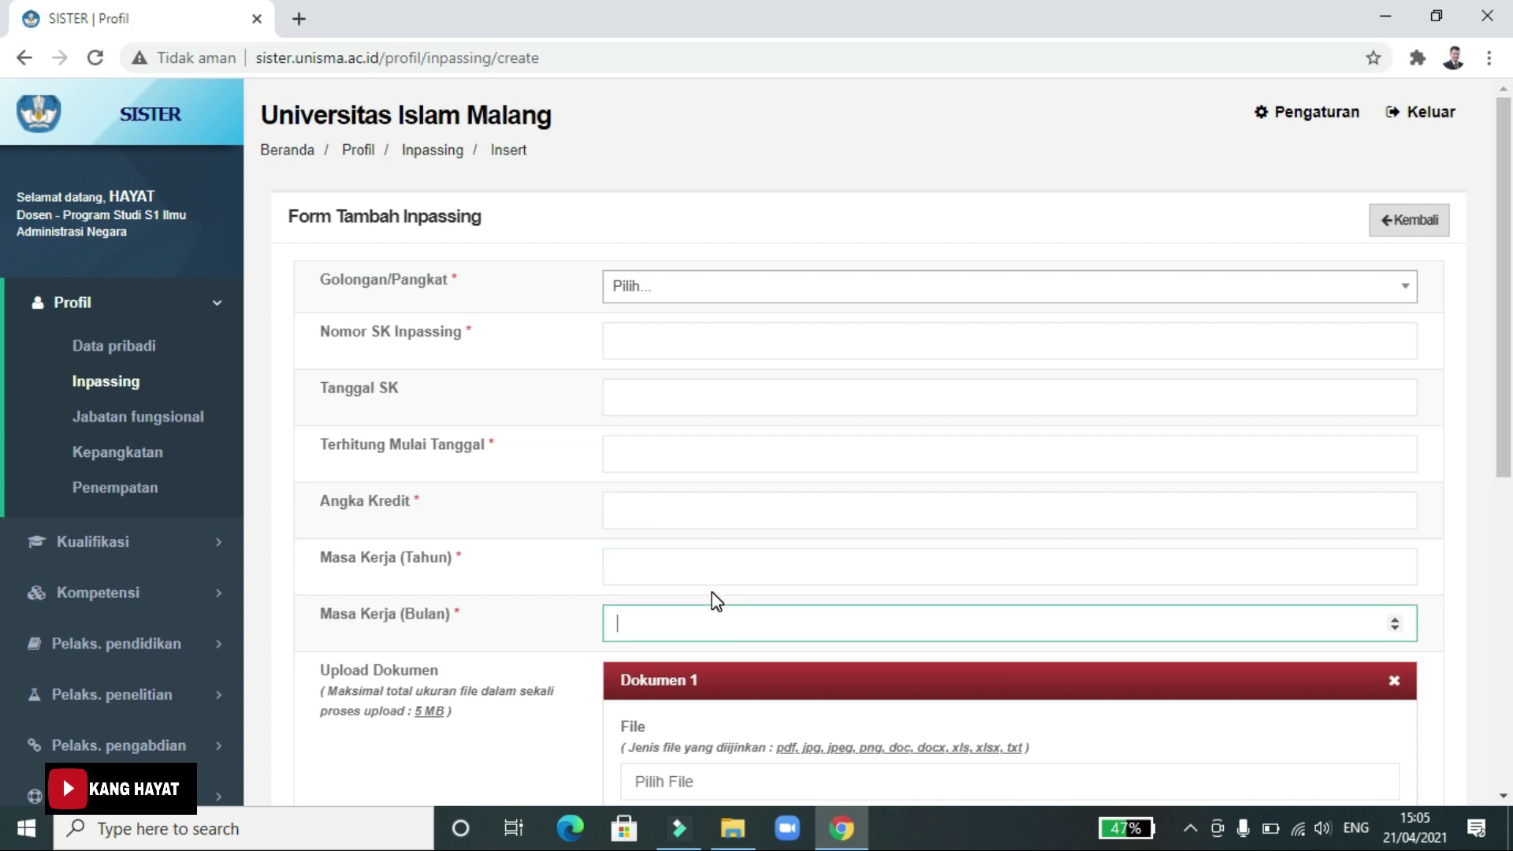
Step: Examine the Inpassing form's Upload Dokumen fields and try to save the form without entering any data
{"action": "scroll", "coordinate": [682, 613], "scroll_direction": "down", "scroll_amount": 4}
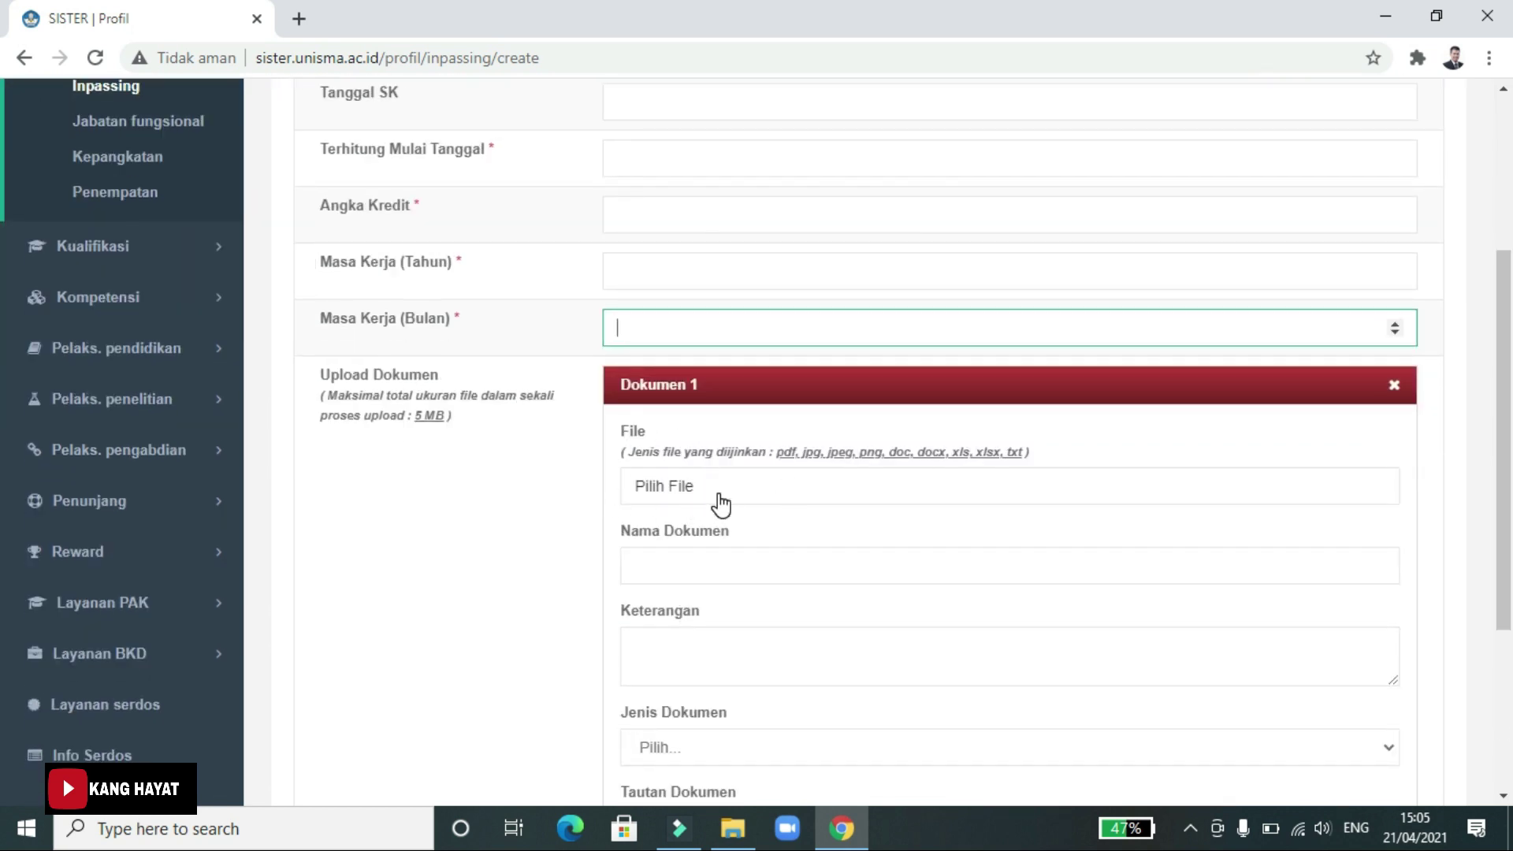
{"action": "scroll", "coordinate": [719, 505], "scroll_direction": "up", "scroll_amount": 4}
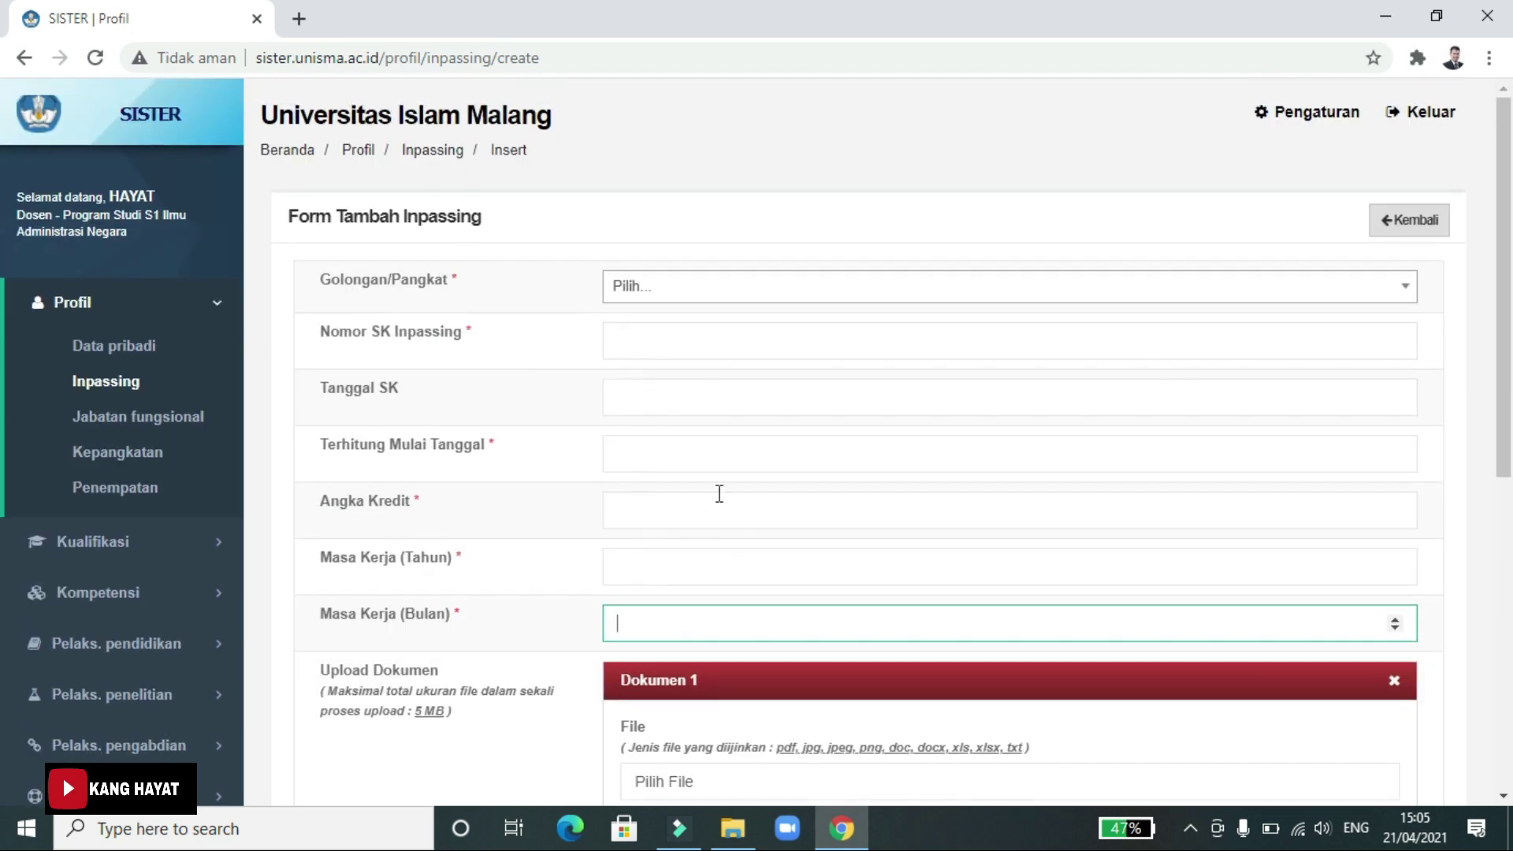
{"action": "scroll", "coordinate": [719, 494], "scroll_direction": "down", "scroll_amount": 7}
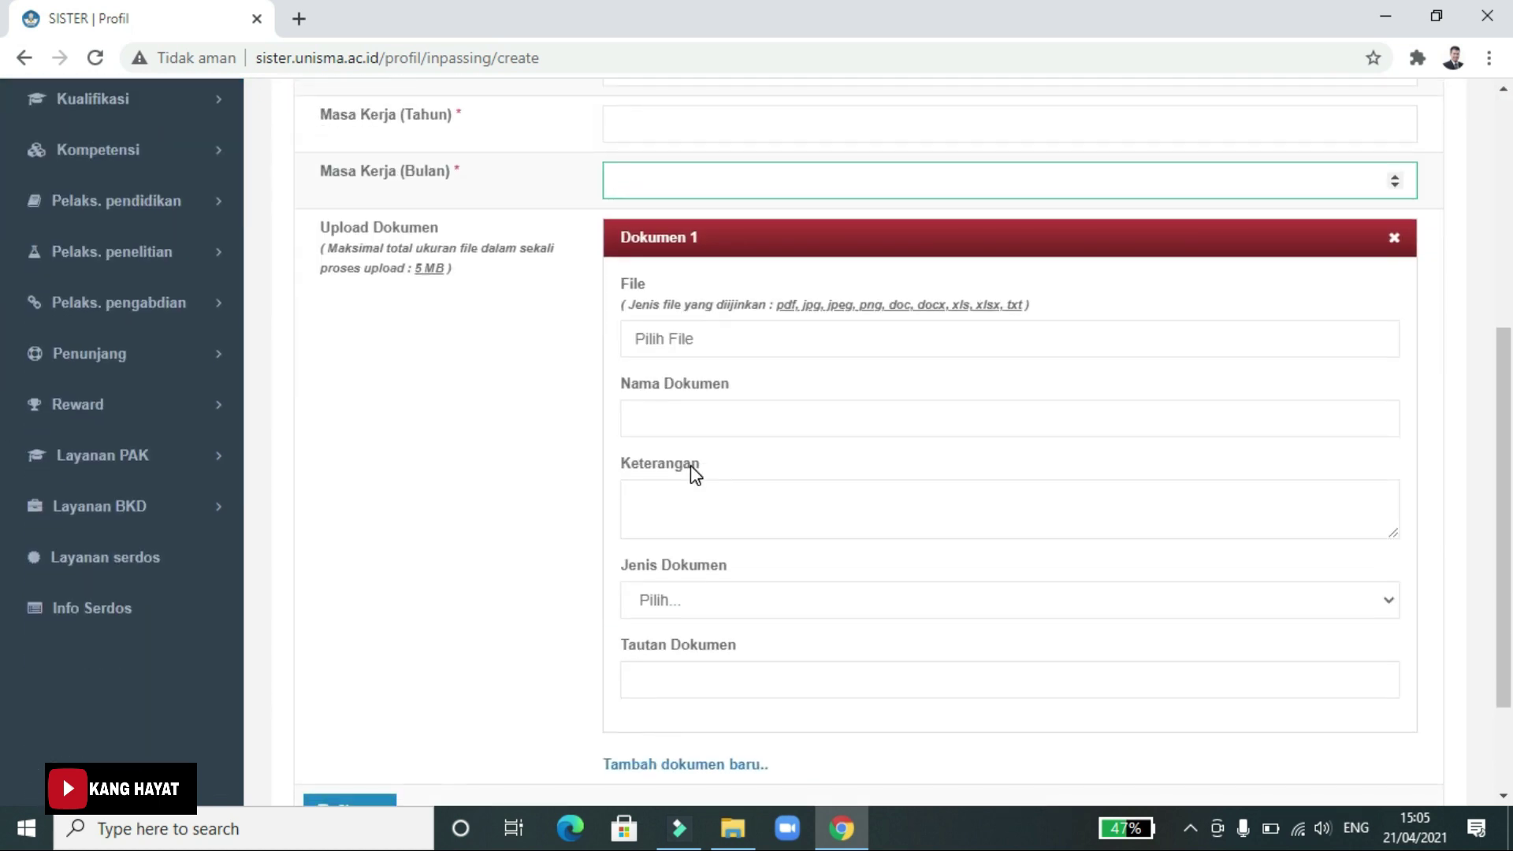
{"action": "scroll", "coordinate": [690, 464], "scroll_direction": "down", "scroll_amount": 1}
{"action": "left_click", "coordinate": [692, 277]}
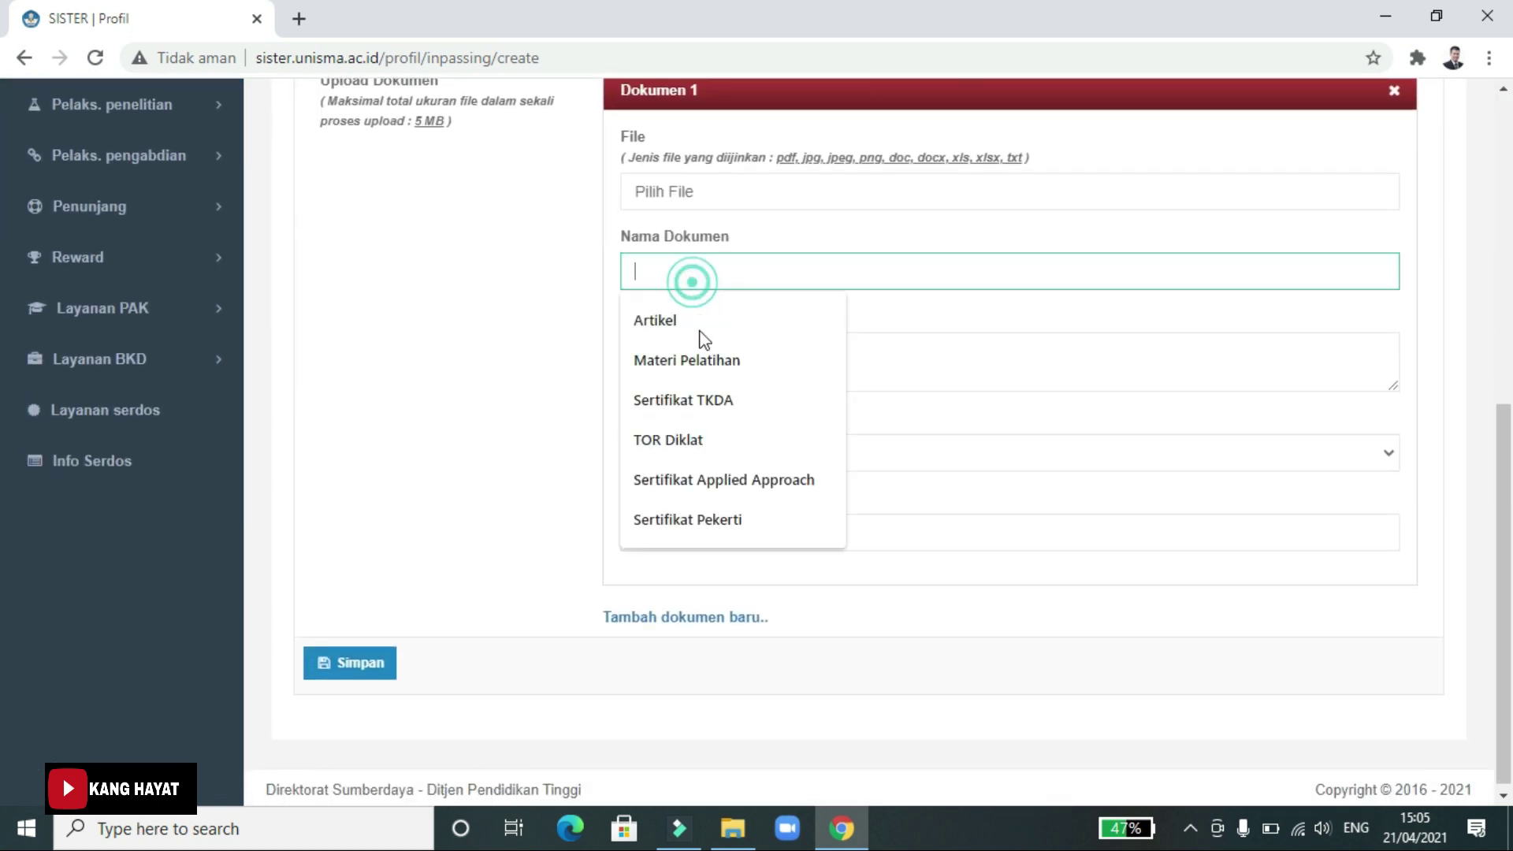
{"action": "left_click", "coordinate": [378, 456]}
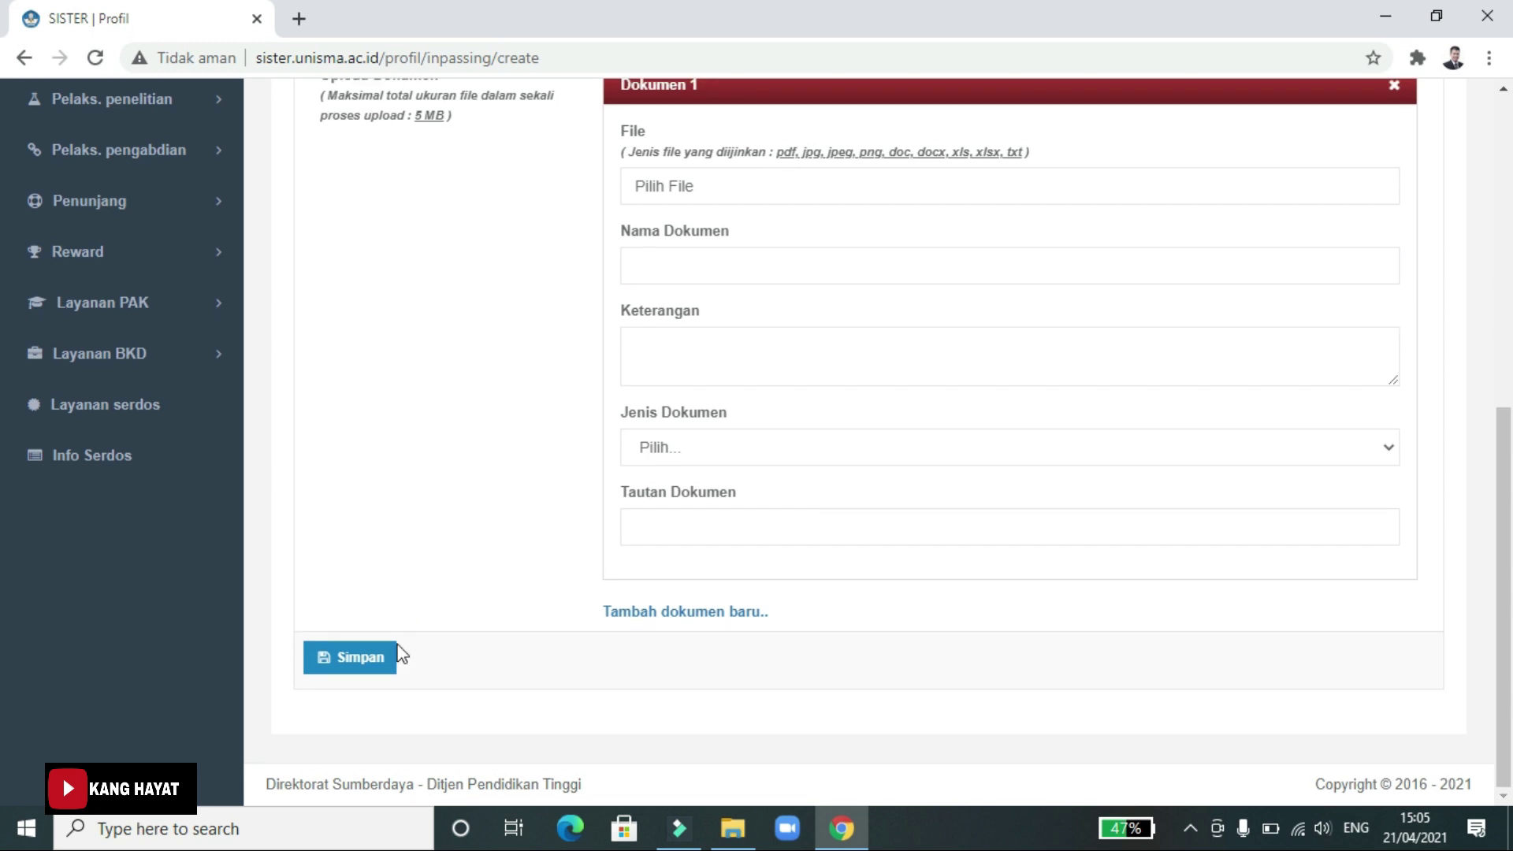
{"action": "left_click", "coordinate": [368, 658]}
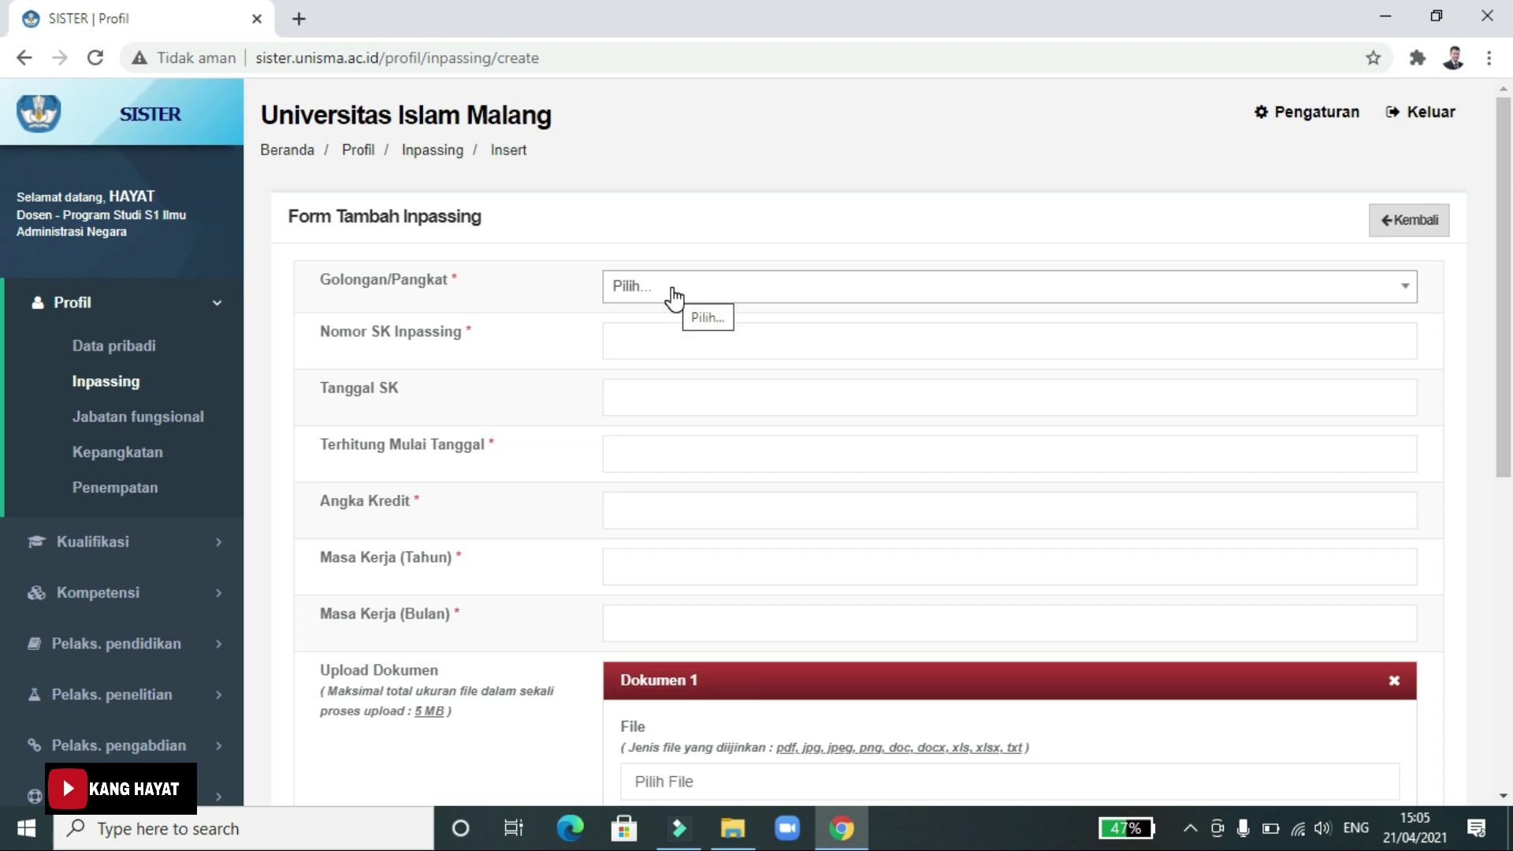
Step: Recheck the Golongan/Pangkat options and the rest of the Inpassing form, and return to the Inpassing list without adding a record
{"action": "left_click", "coordinate": [666, 295]}
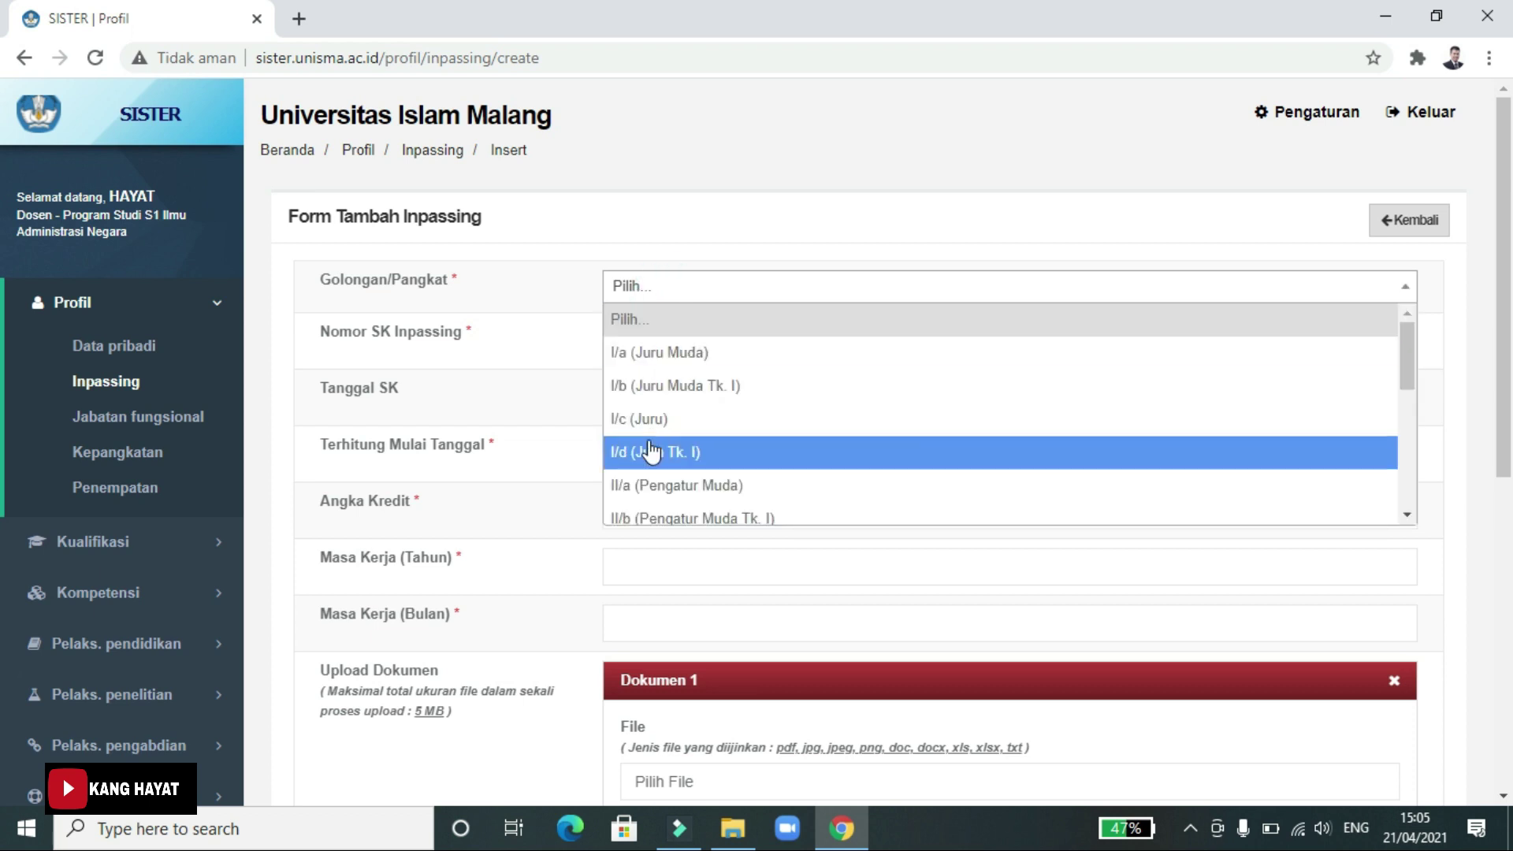
{"action": "left_click", "coordinate": [583, 198]}
{"action": "left_click", "coordinate": [638, 333]}
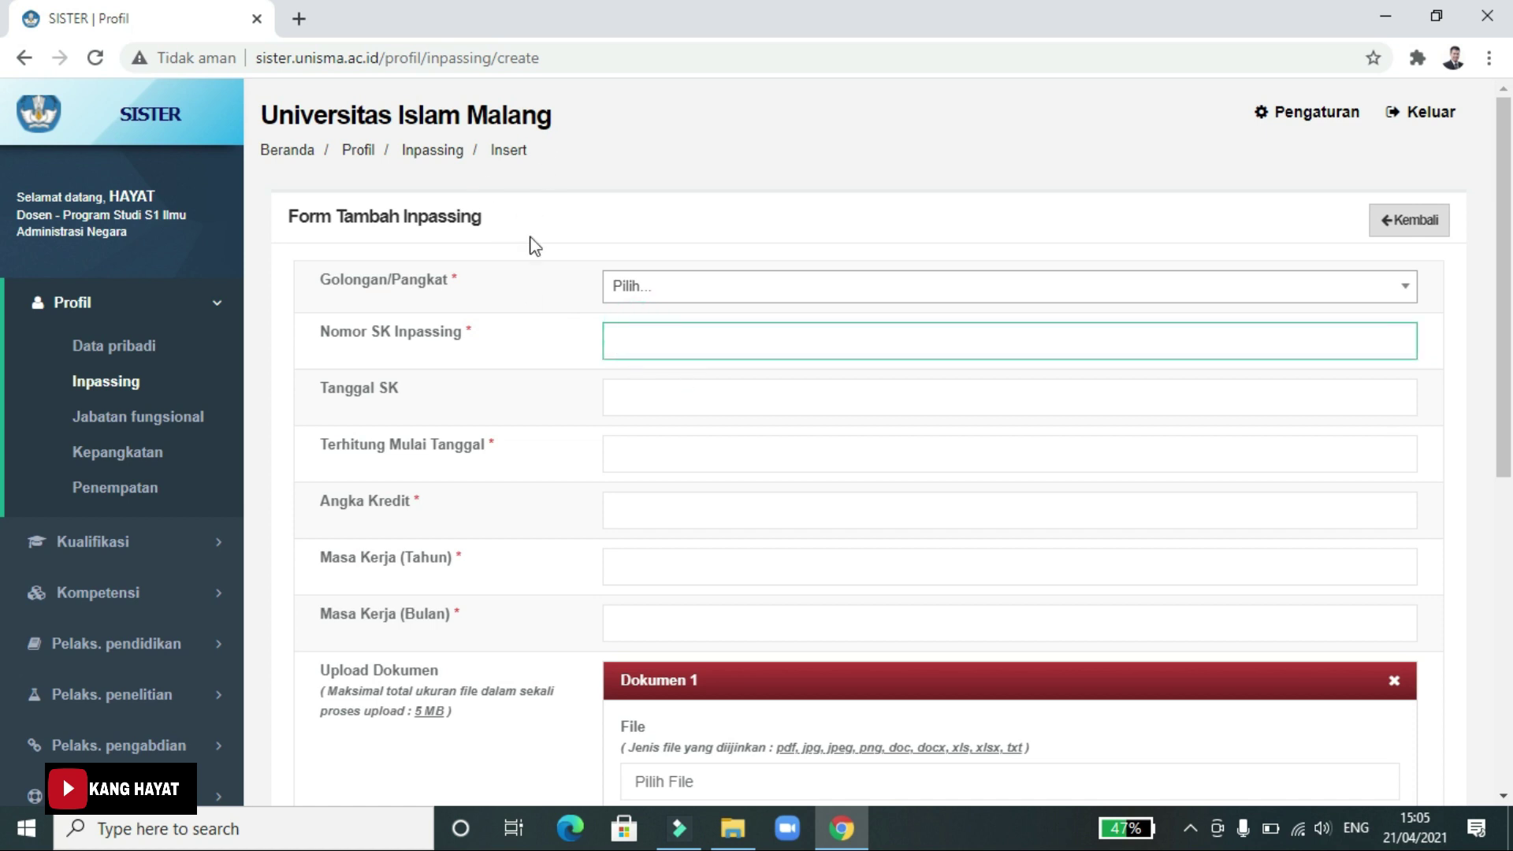
{"action": "scroll", "coordinate": [649, 695], "scroll_direction": "down", "scroll_amount": 7}
{"action": "scroll", "coordinate": [1401, 158], "scroll_direction": "up", "scroll_amount": 7}
{"action": "left_click", "coordinate": [1421, 224]}
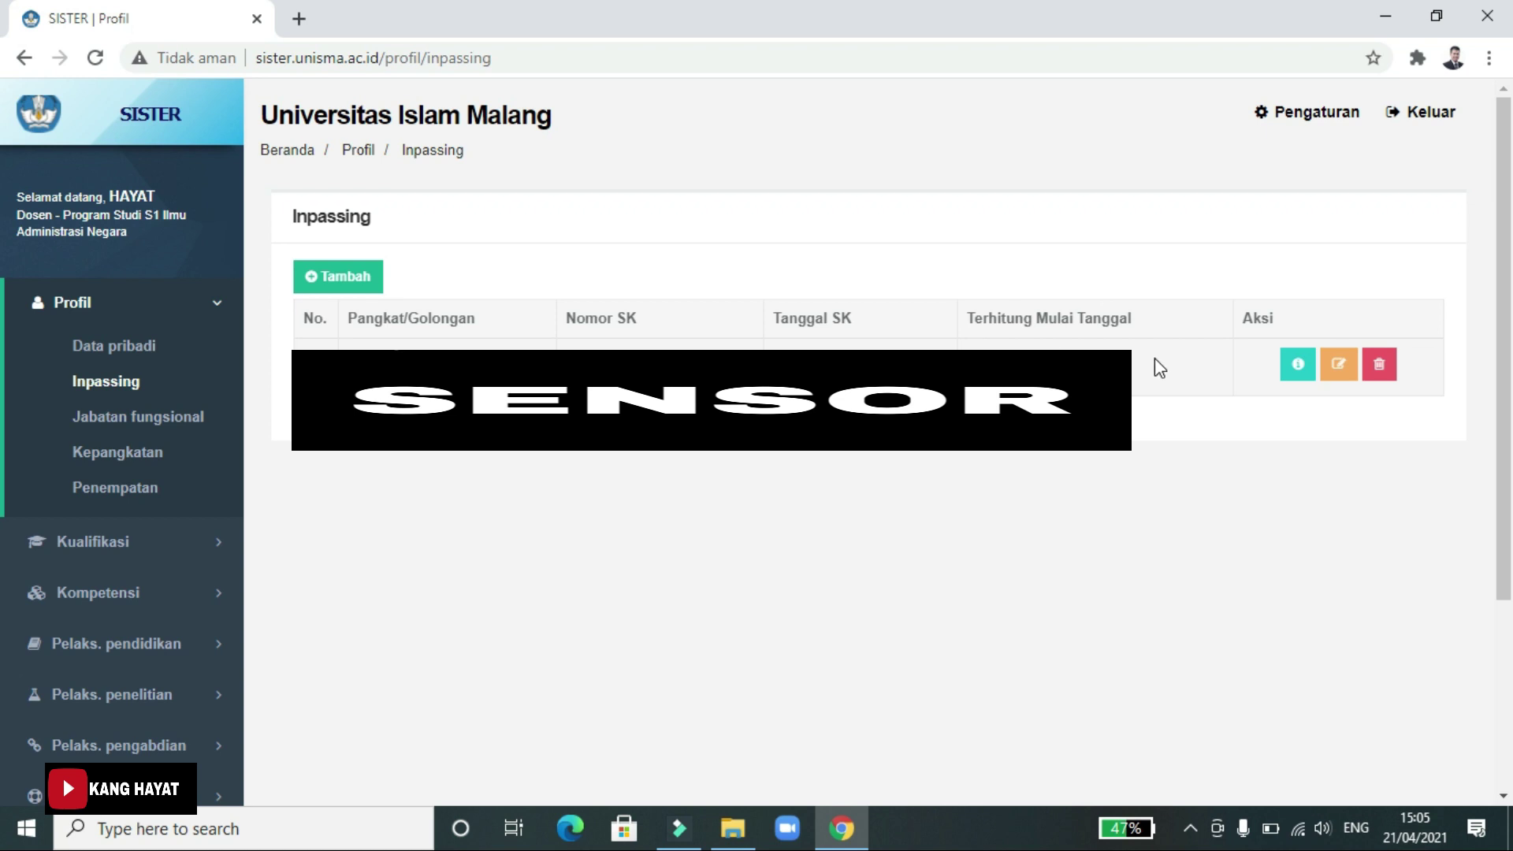
Step: Examine the Jabatan Fungsional add form's fields and document upload area, and return to the Riwayat Jabatan Fungsional list
{"action": "left_click", "coordinate": [135, 424]}
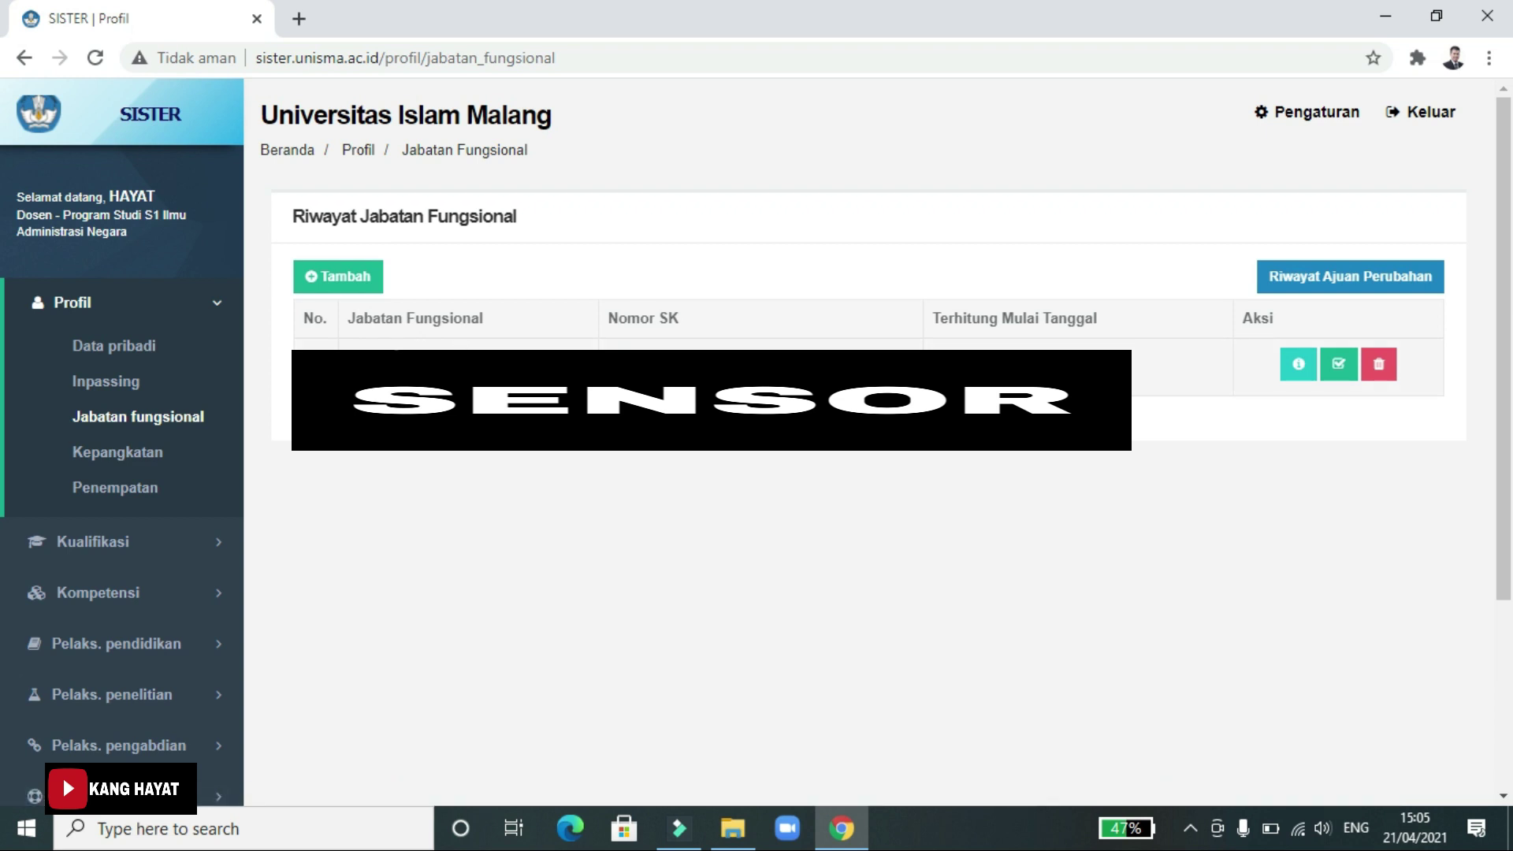
{"action": "left_click", "coordinate": [361, 282]}
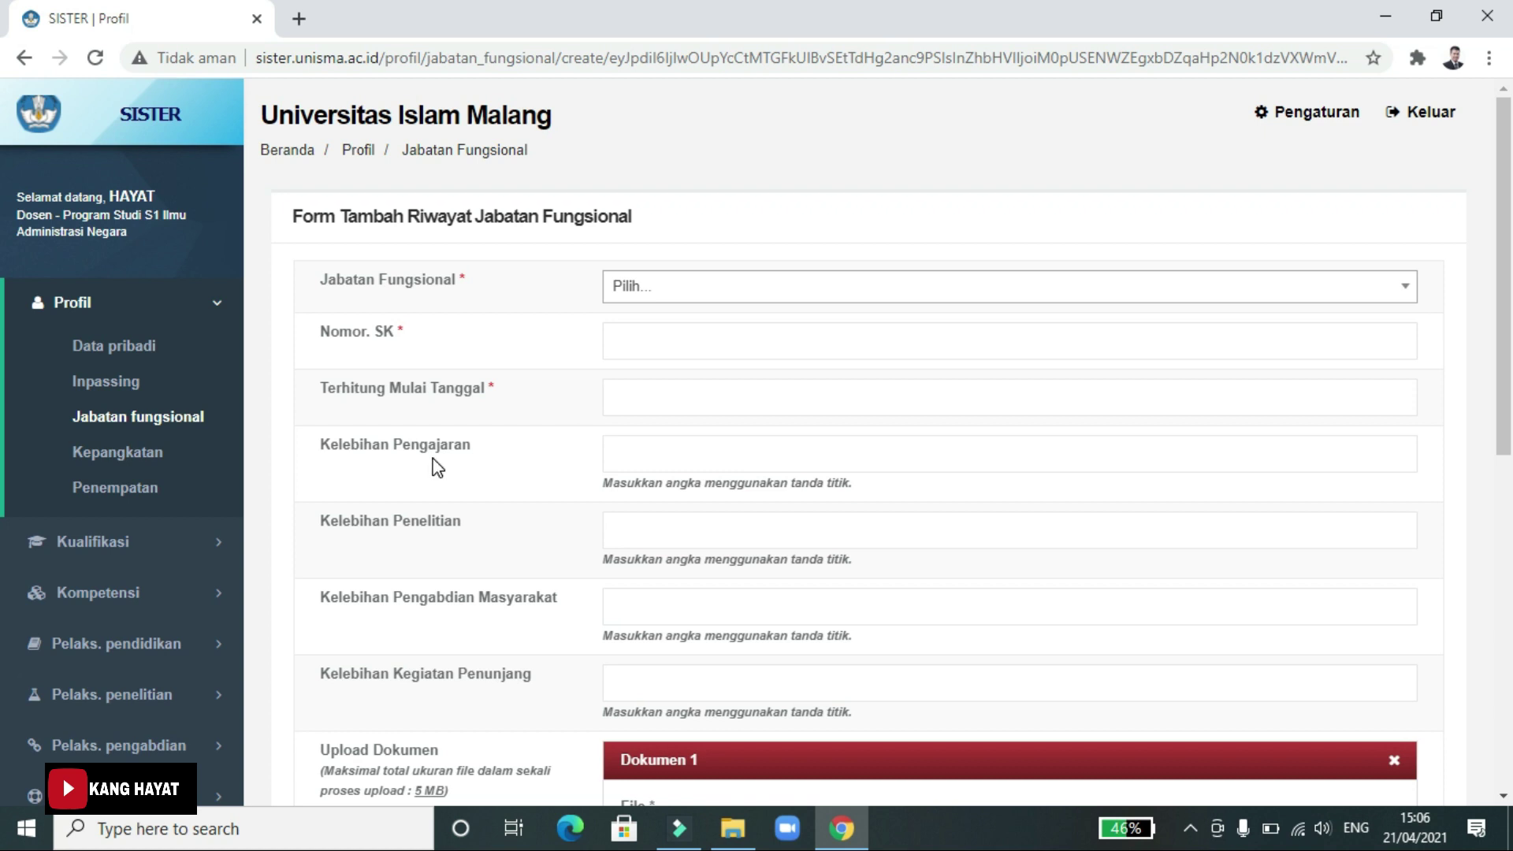
{"action": "scroll", "coordinate": [666, 449], "scroll_direction": "down", "scroll_amount": 4}
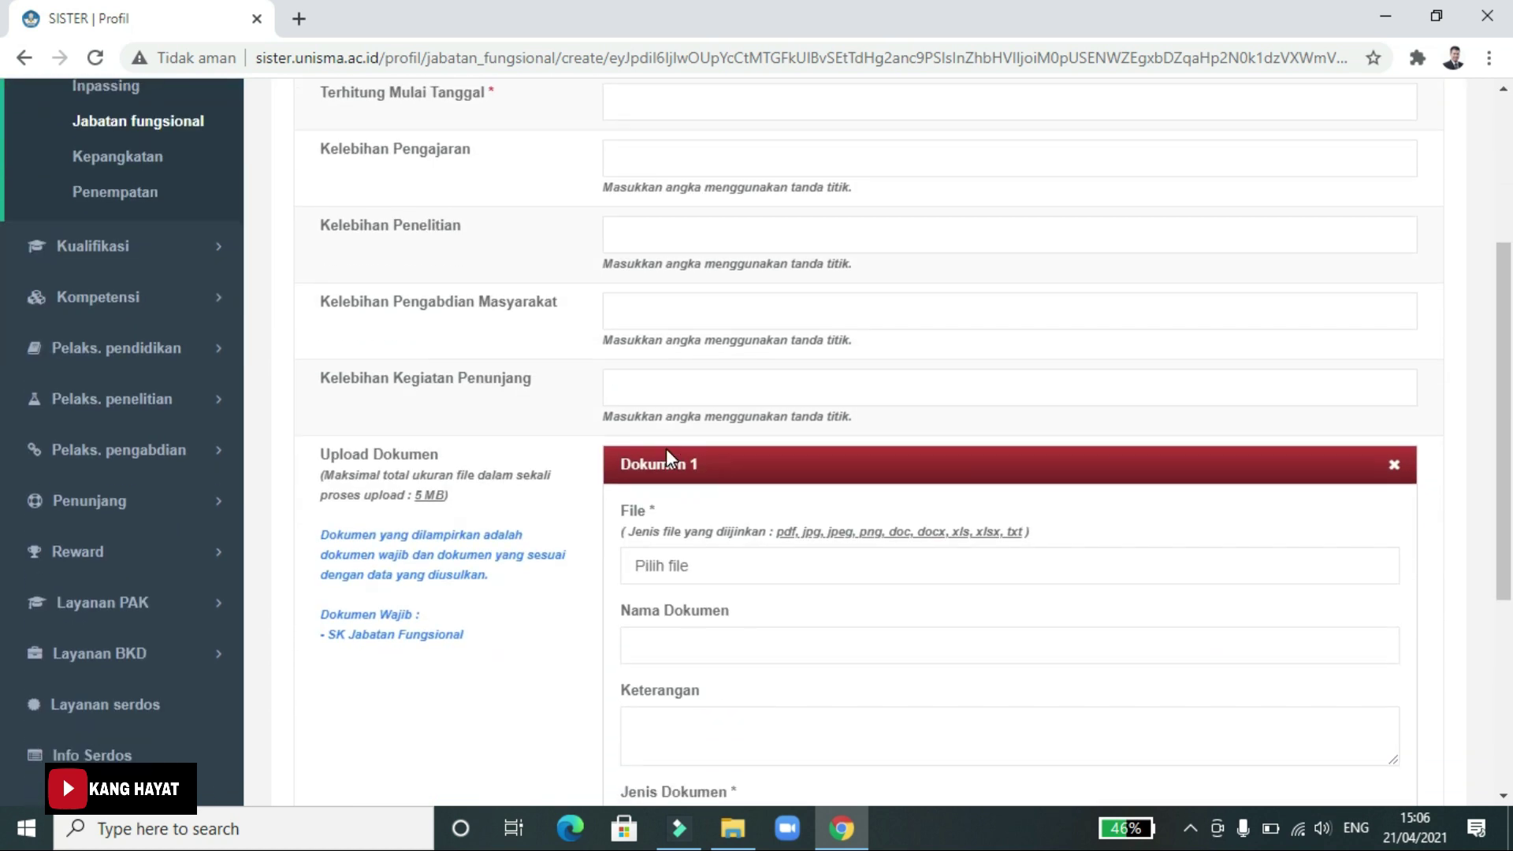
{"action": "scroll", "coordinate": [666, 457], "scroll_direction": "up", "scroll_amount": 4}
{"action": "scroll", "coordinate": [668, 428], "scroll_direction": "down", "scroll_amount": 8}
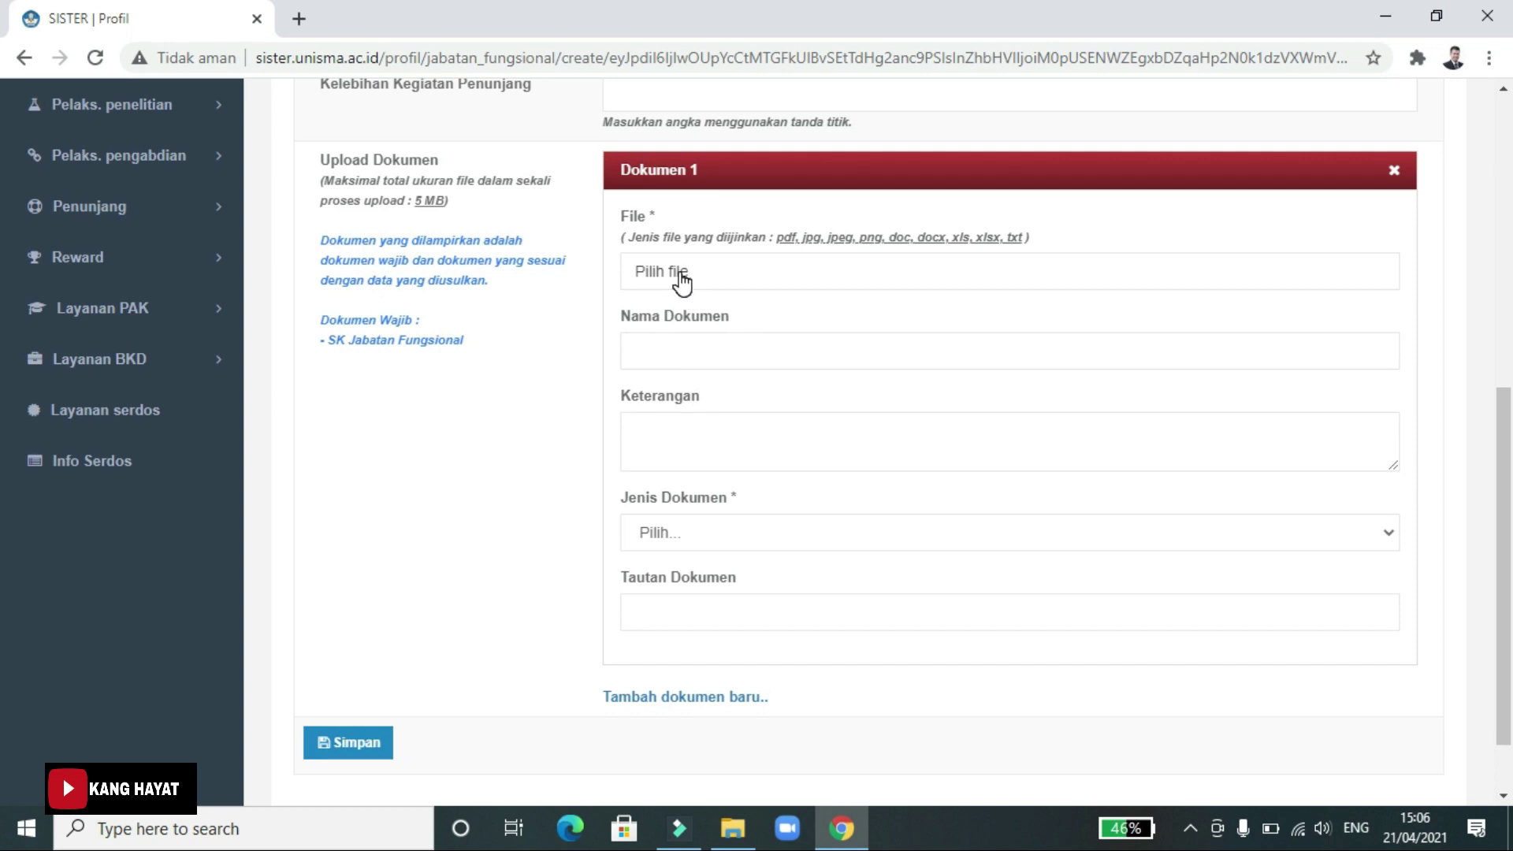
{"action": "scroll", "coordinate": [547, 572], "scroll_direction": "down", "scroll_amount": 1}
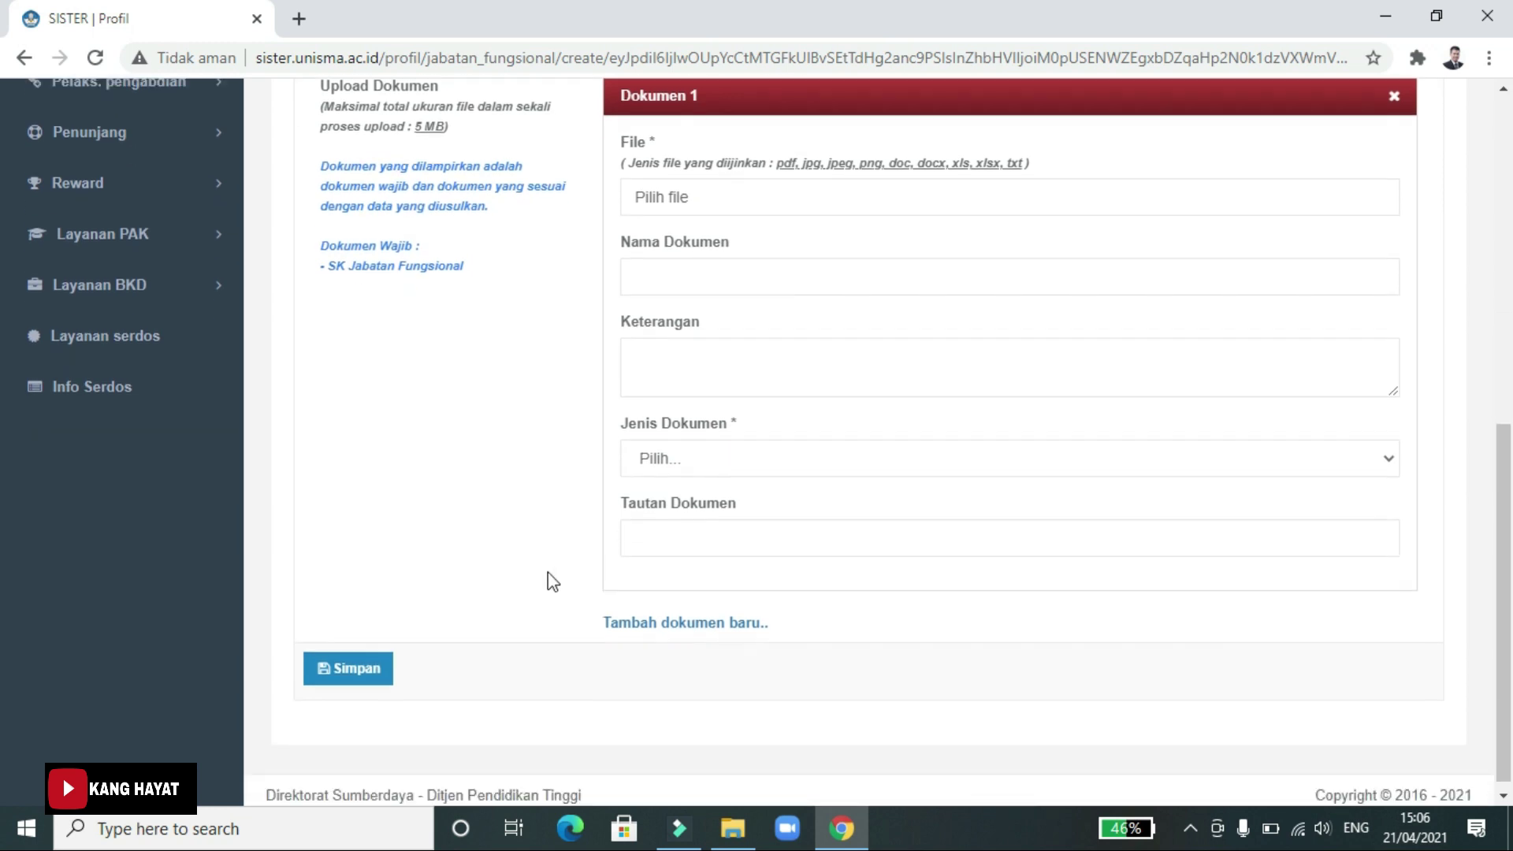
{"action": "scroll", "coordinate": [901, 411], "scroll_direction": "up", "scroll_amount": 8}
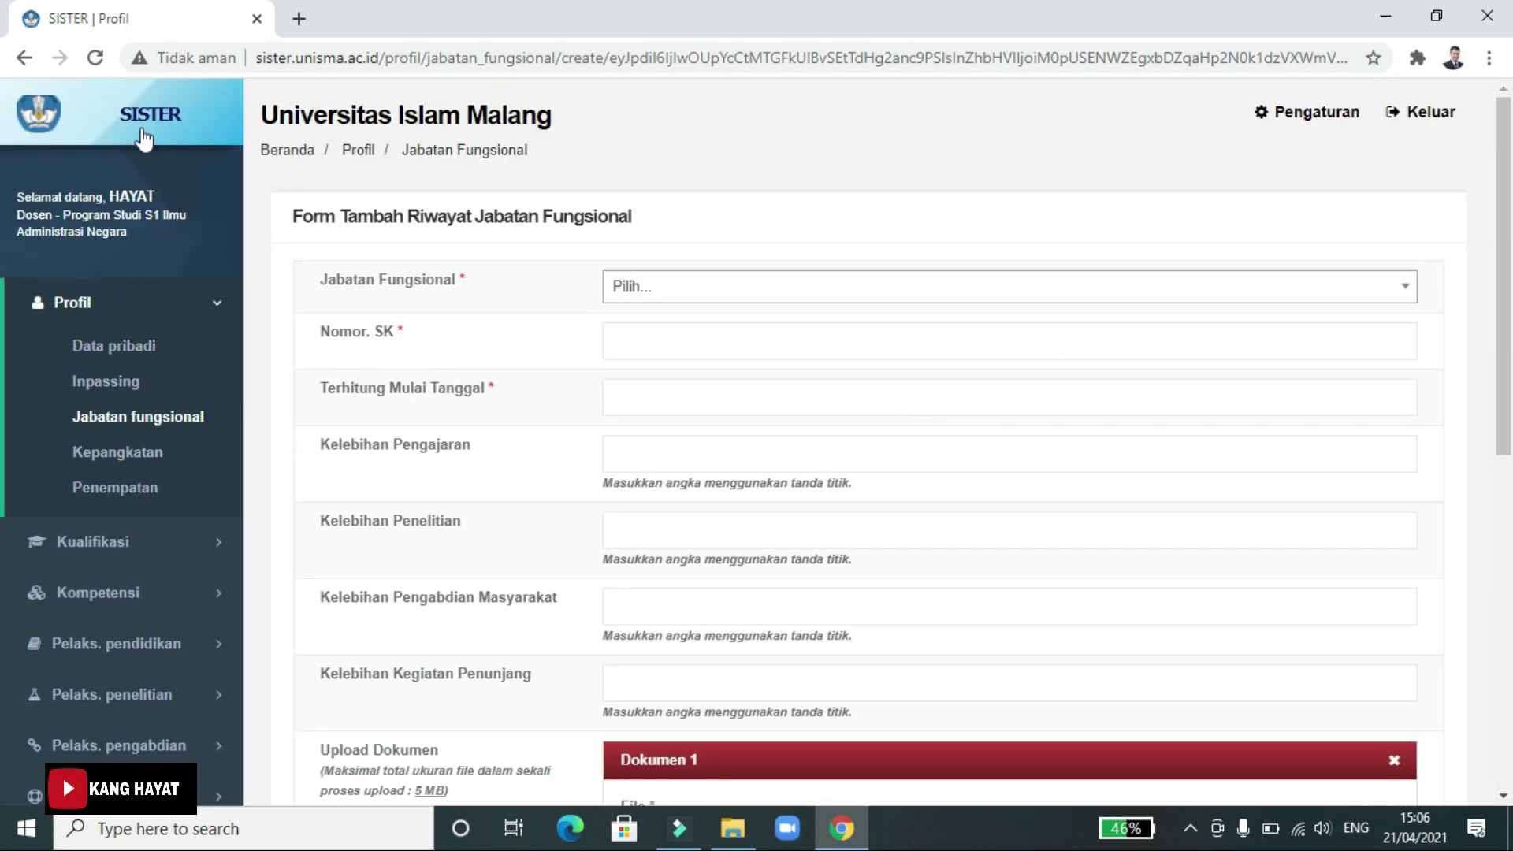
{"action": "left_click", "coordinate": [126, 421]}
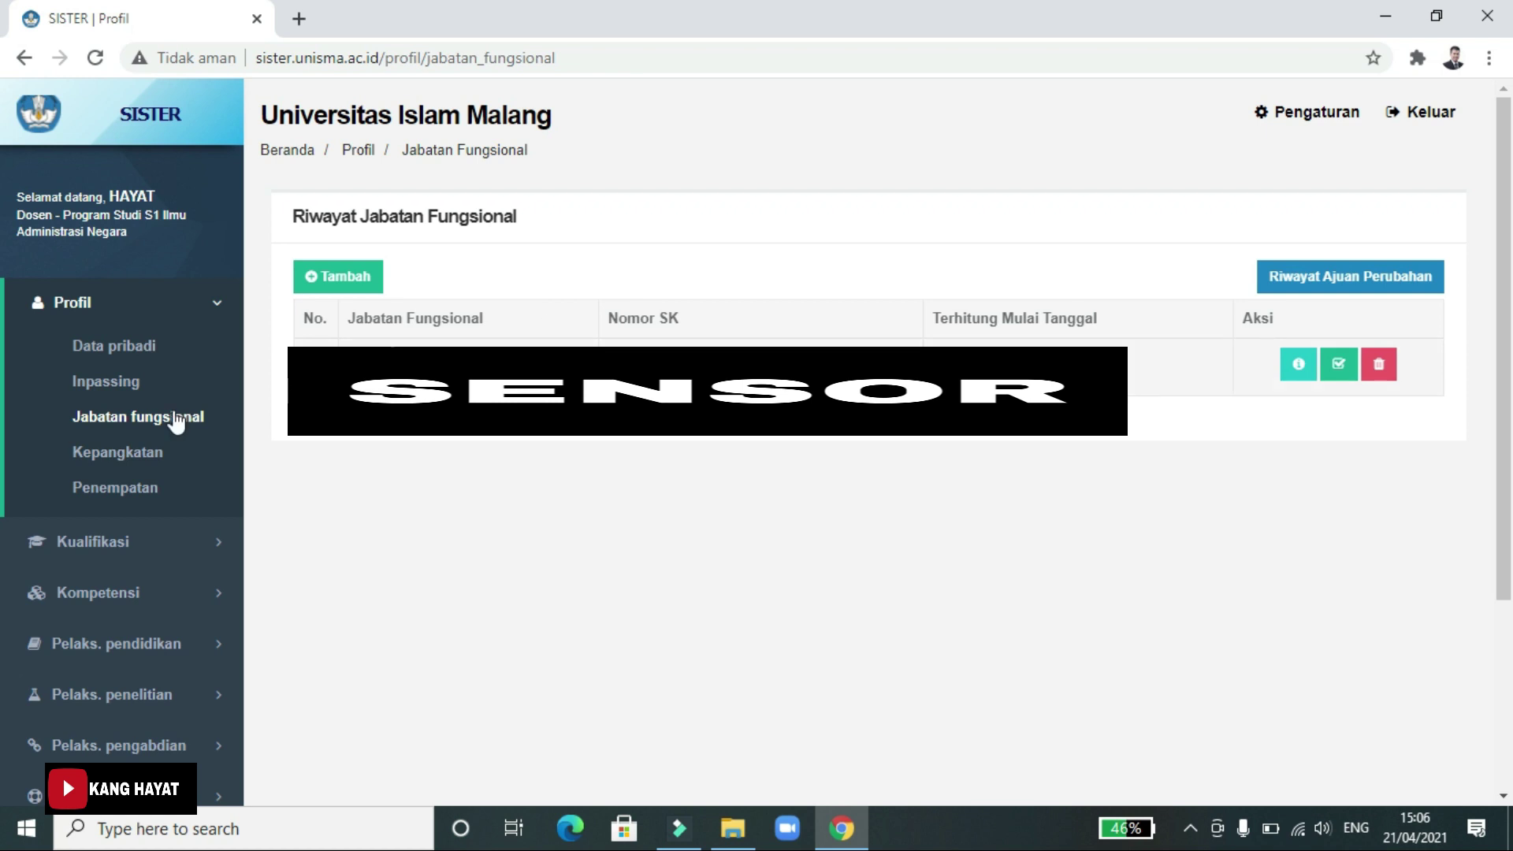
Step: Open the add form for Kepangkatan and inspect its Golongan/Pangkat options, Nomor SK and date fields, leaving them empty
{"action": "left_click", "coordinate": [115, 453]}
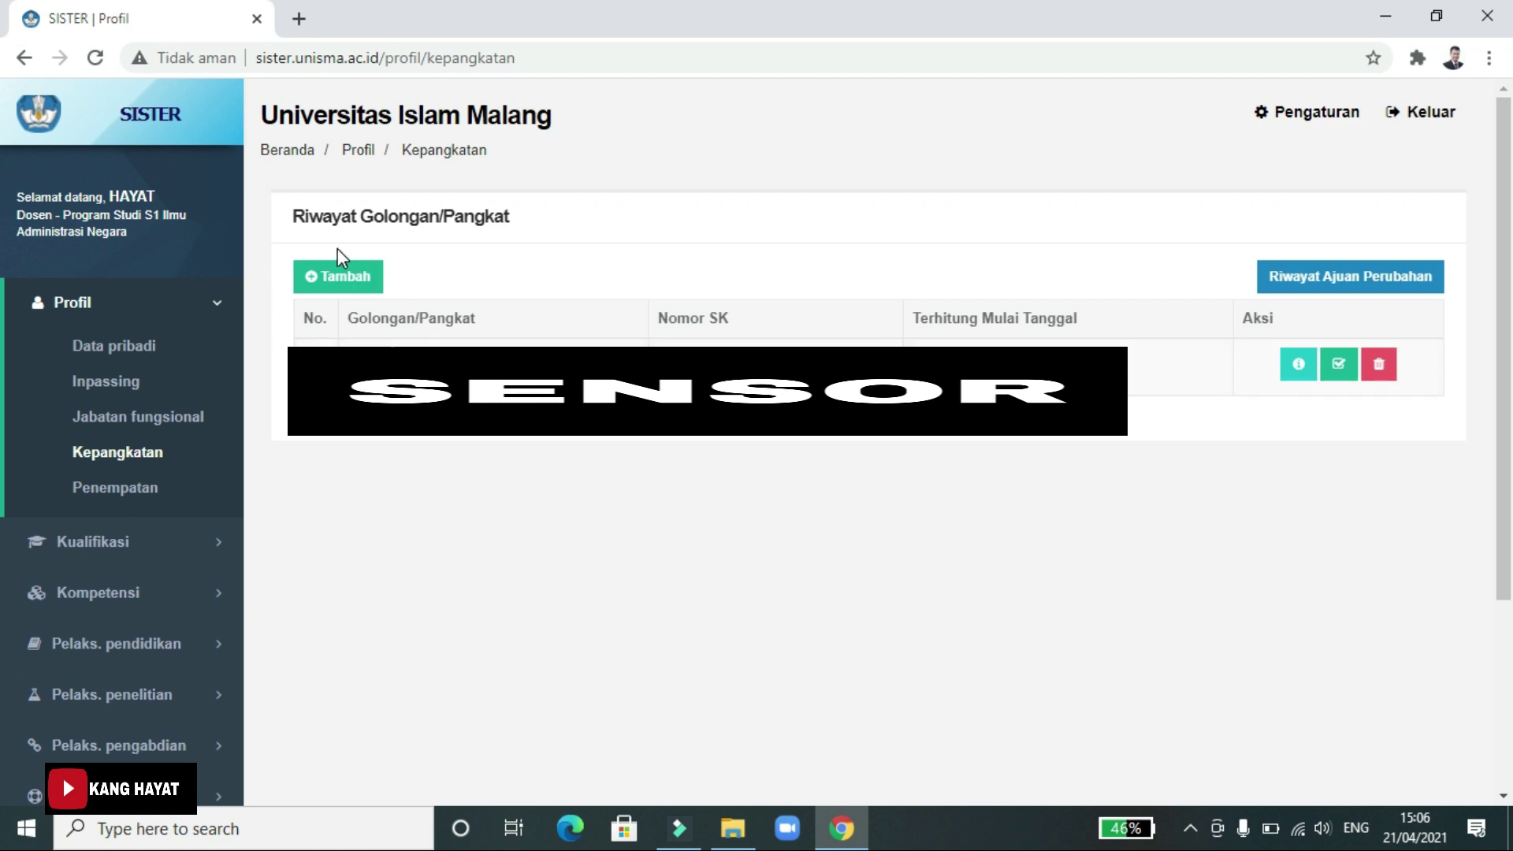
{"action": "left_click", "coordinate": [365, 280]}
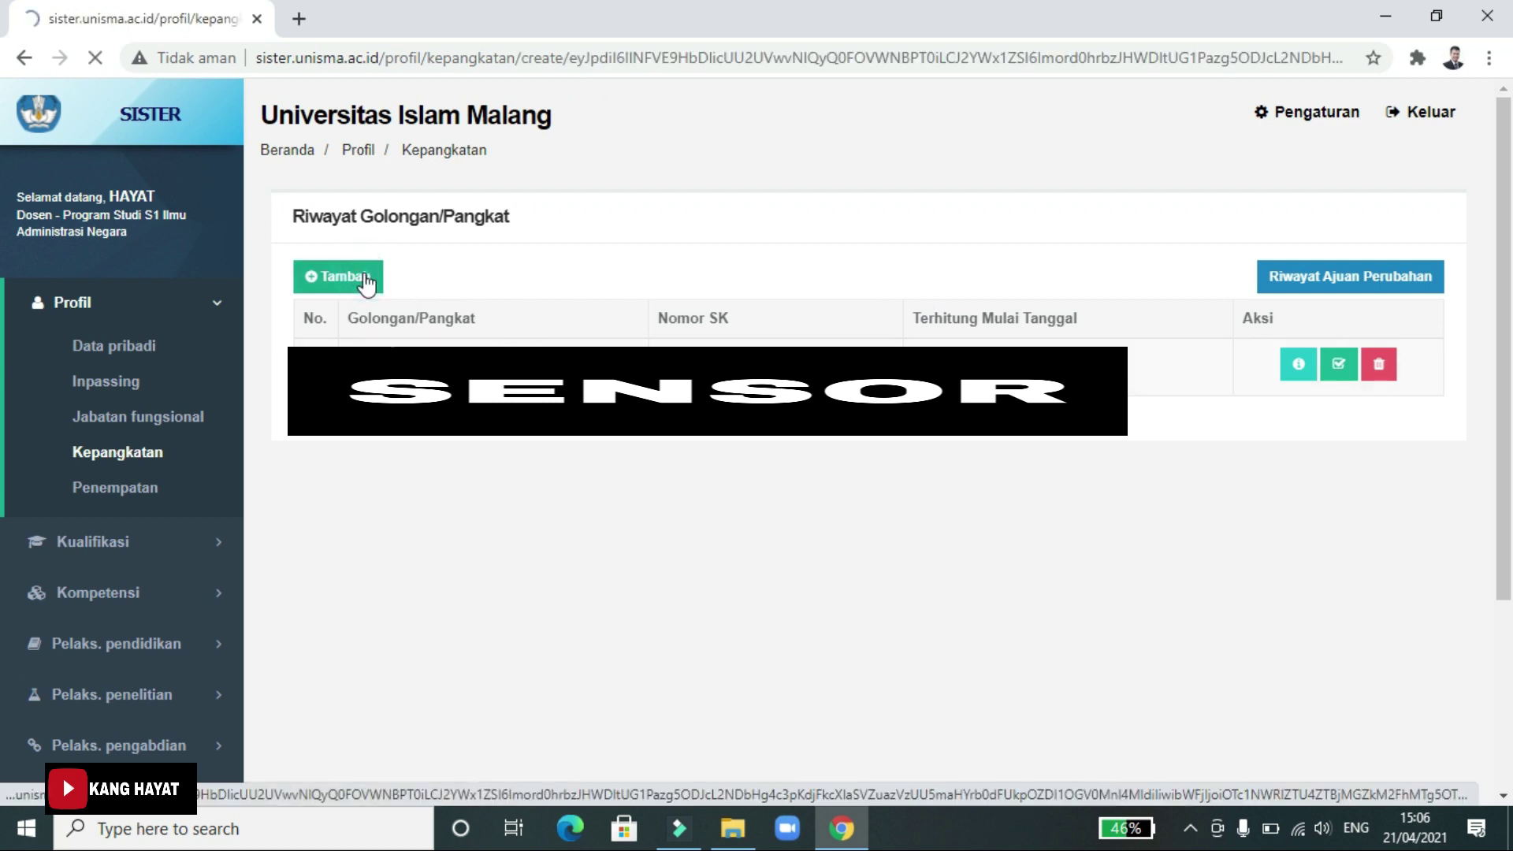
{"action": "left_click", "coordinate": [651, 289]}
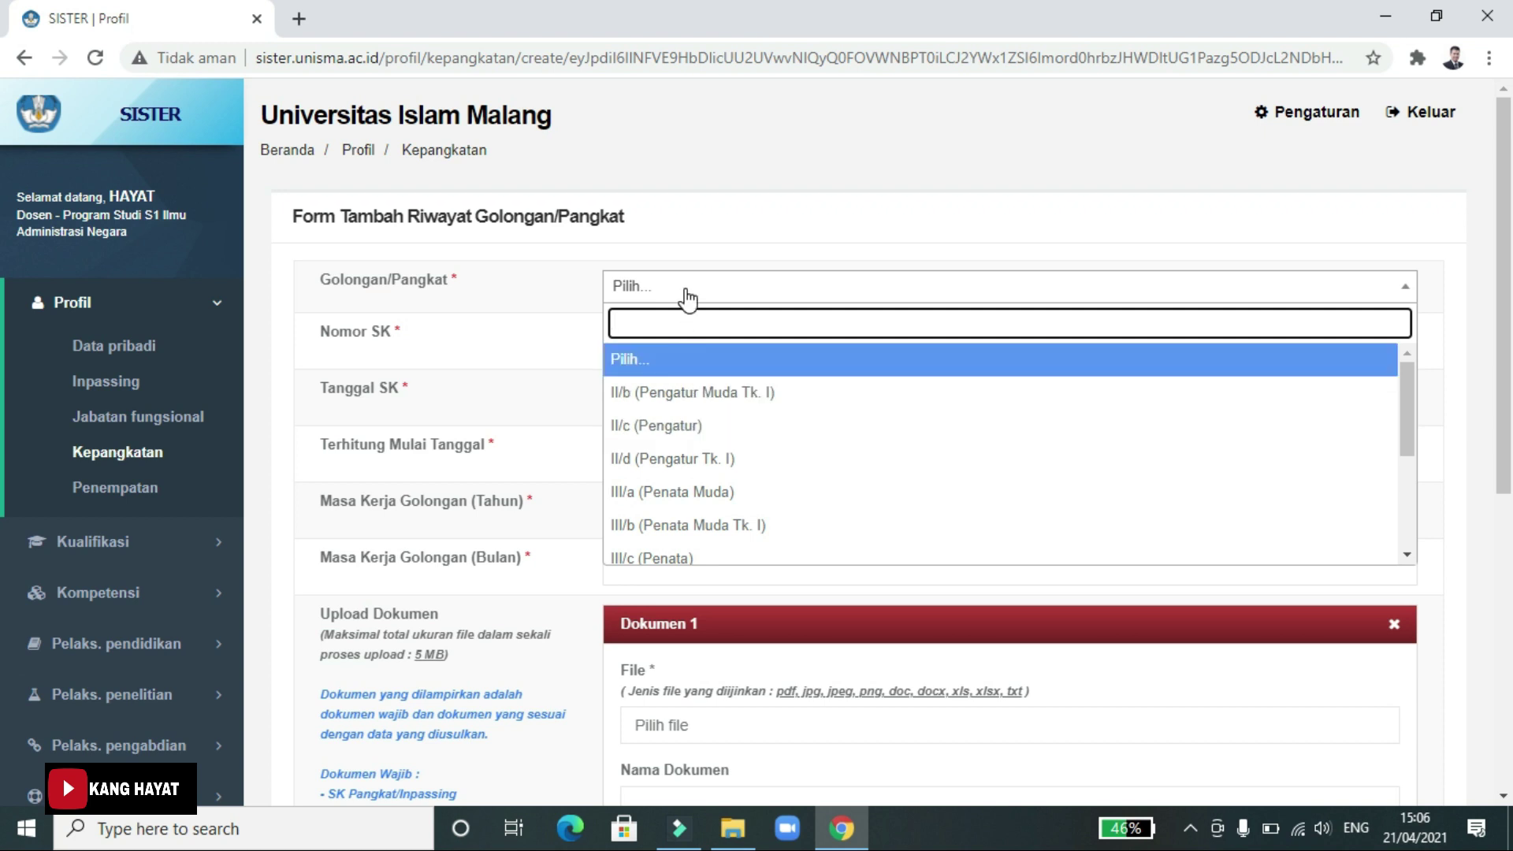
{"action": "left_click", "coordinate": [683, 188]}
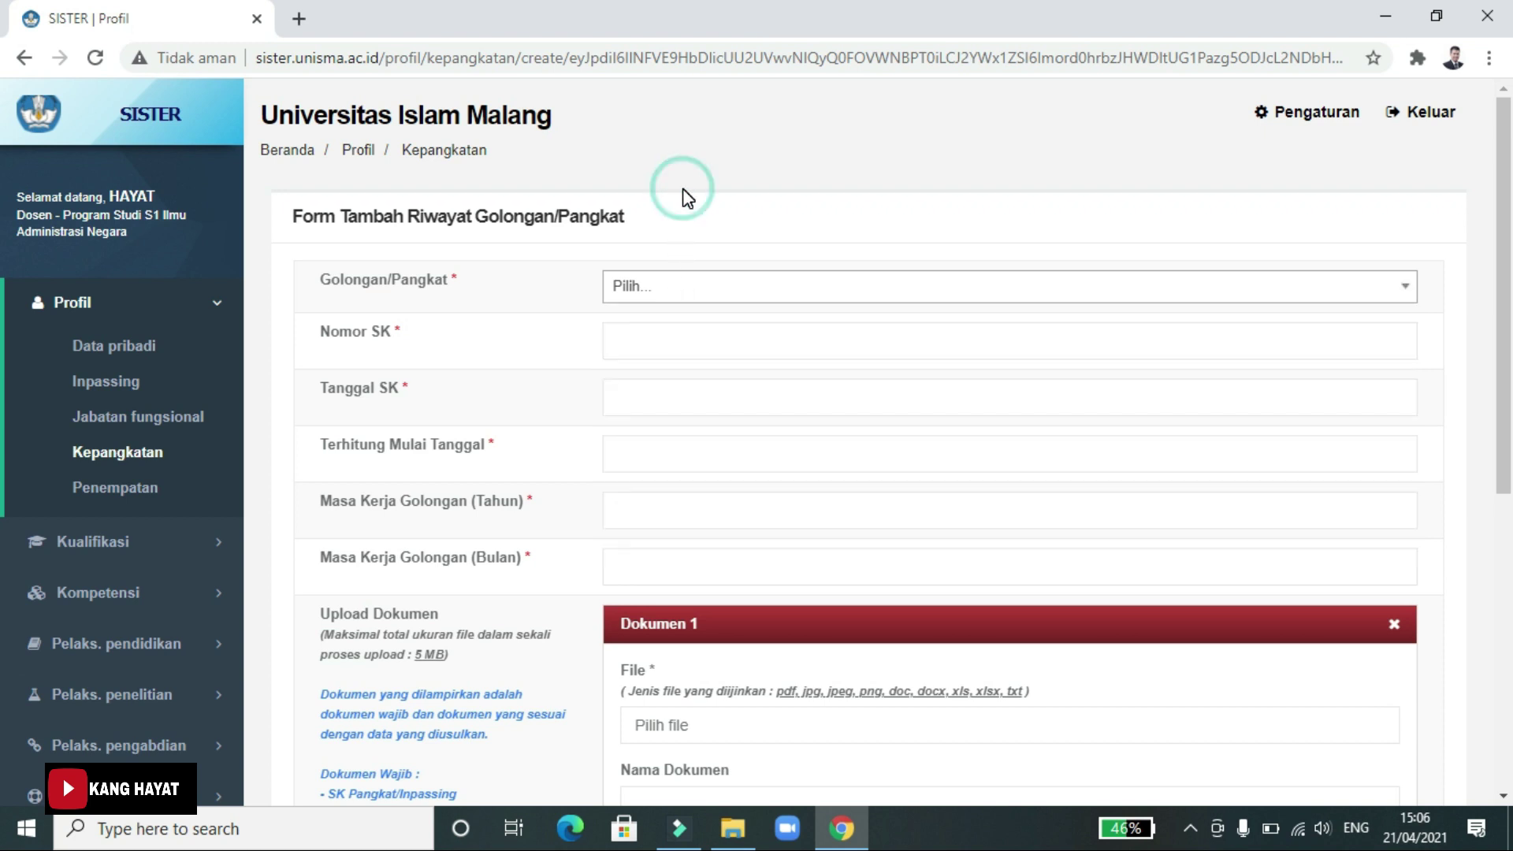
{"action": "left_click", "coordinate": [699, 347]}
{"action": "left_click", "coordinate": [675, 389]}
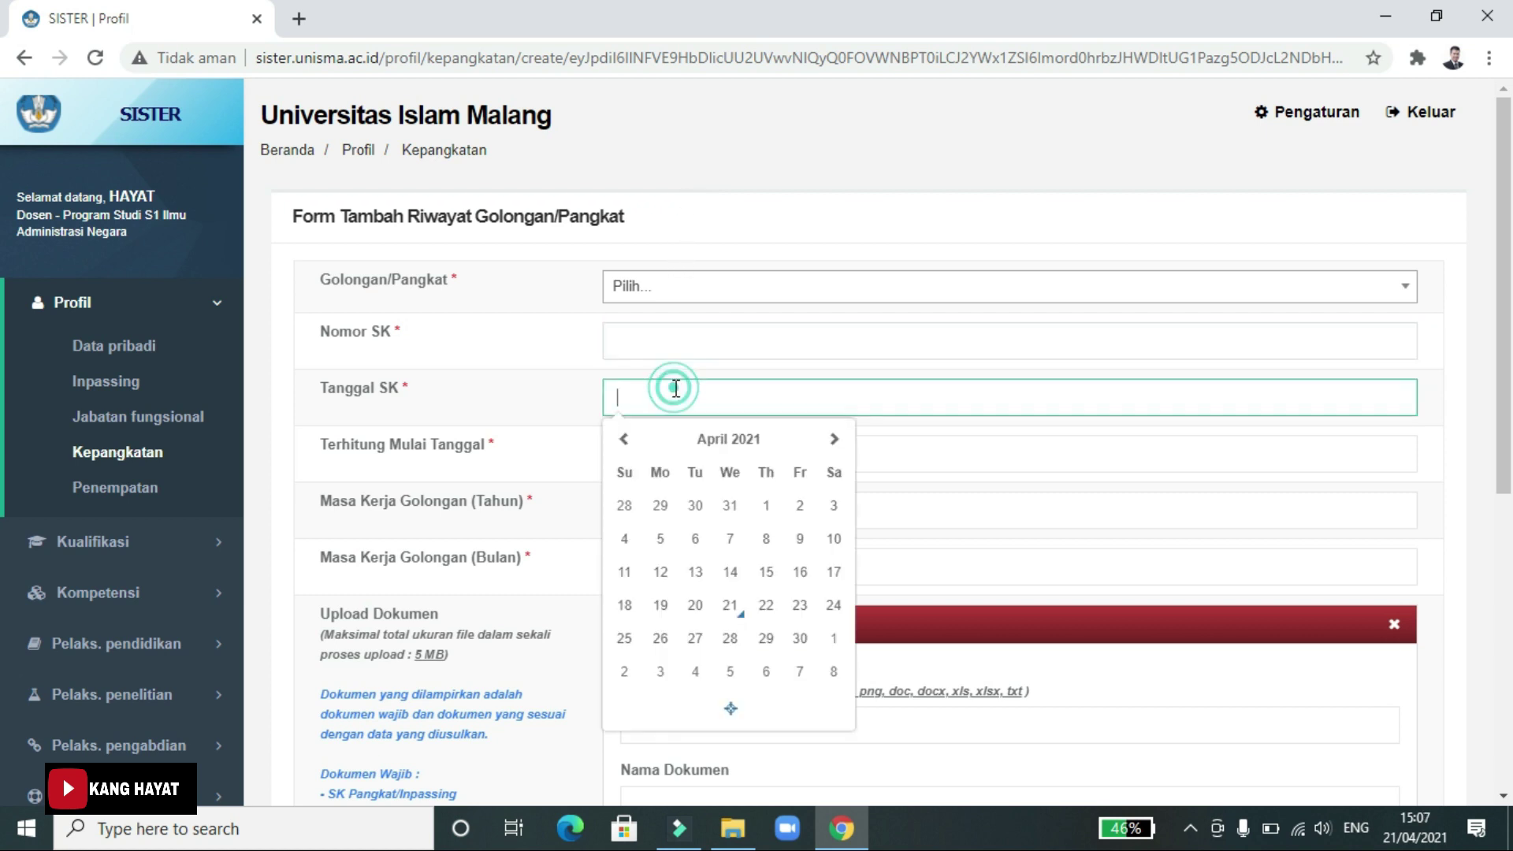
{"action": "left_click", "coordinate": [939, 462]}
{"action": "scroll", "coordinate": [939, 462], "scroll_direction": "down", "scroll_amount": 3}
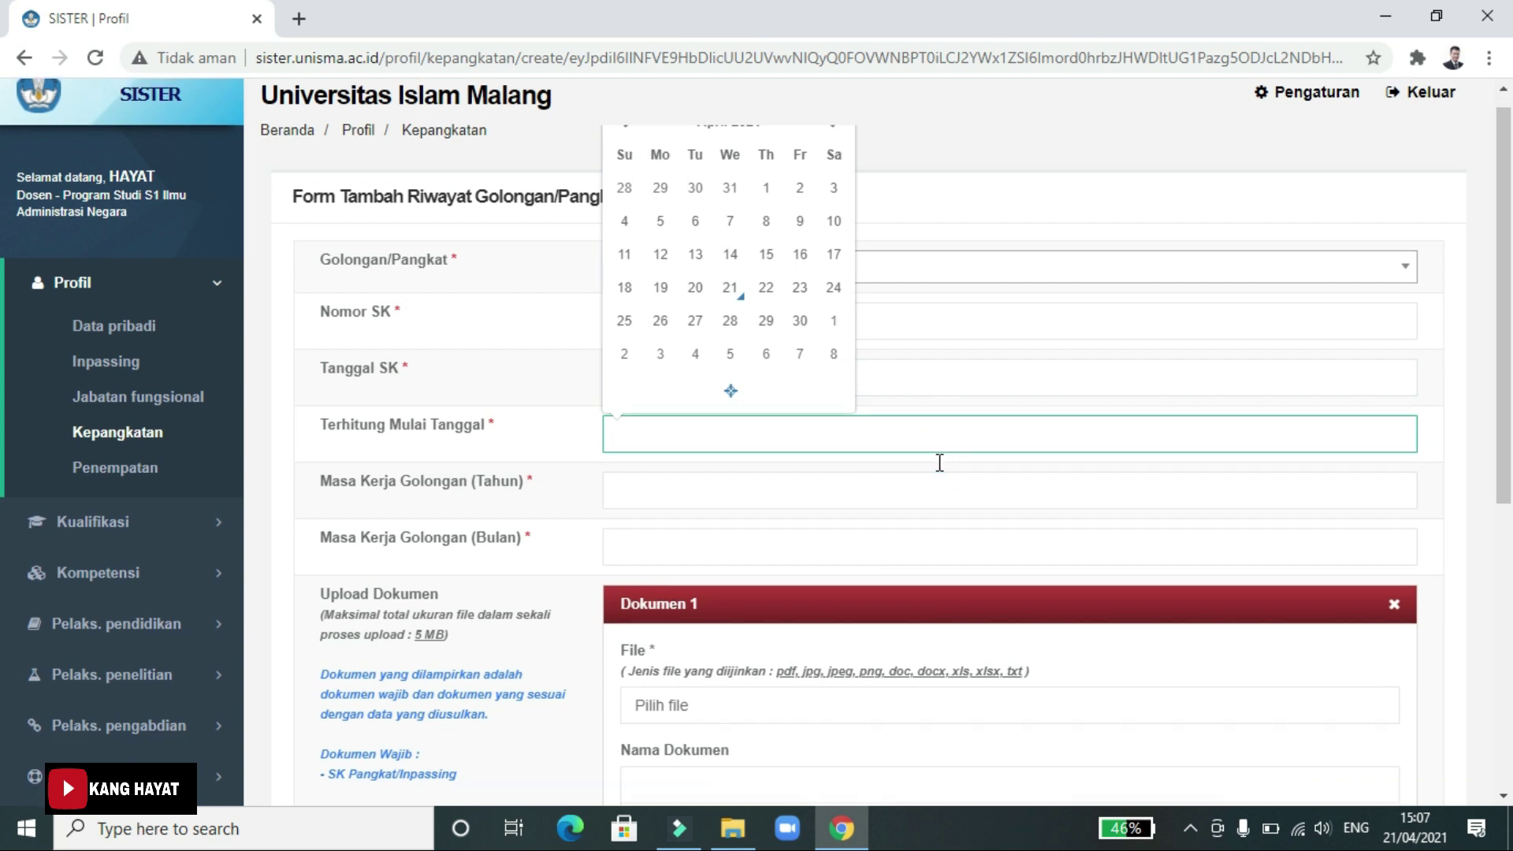
{"action": "scroll", "coordinate": [914, 486], "scroll_direction": "up", "scroll_amount": 3}
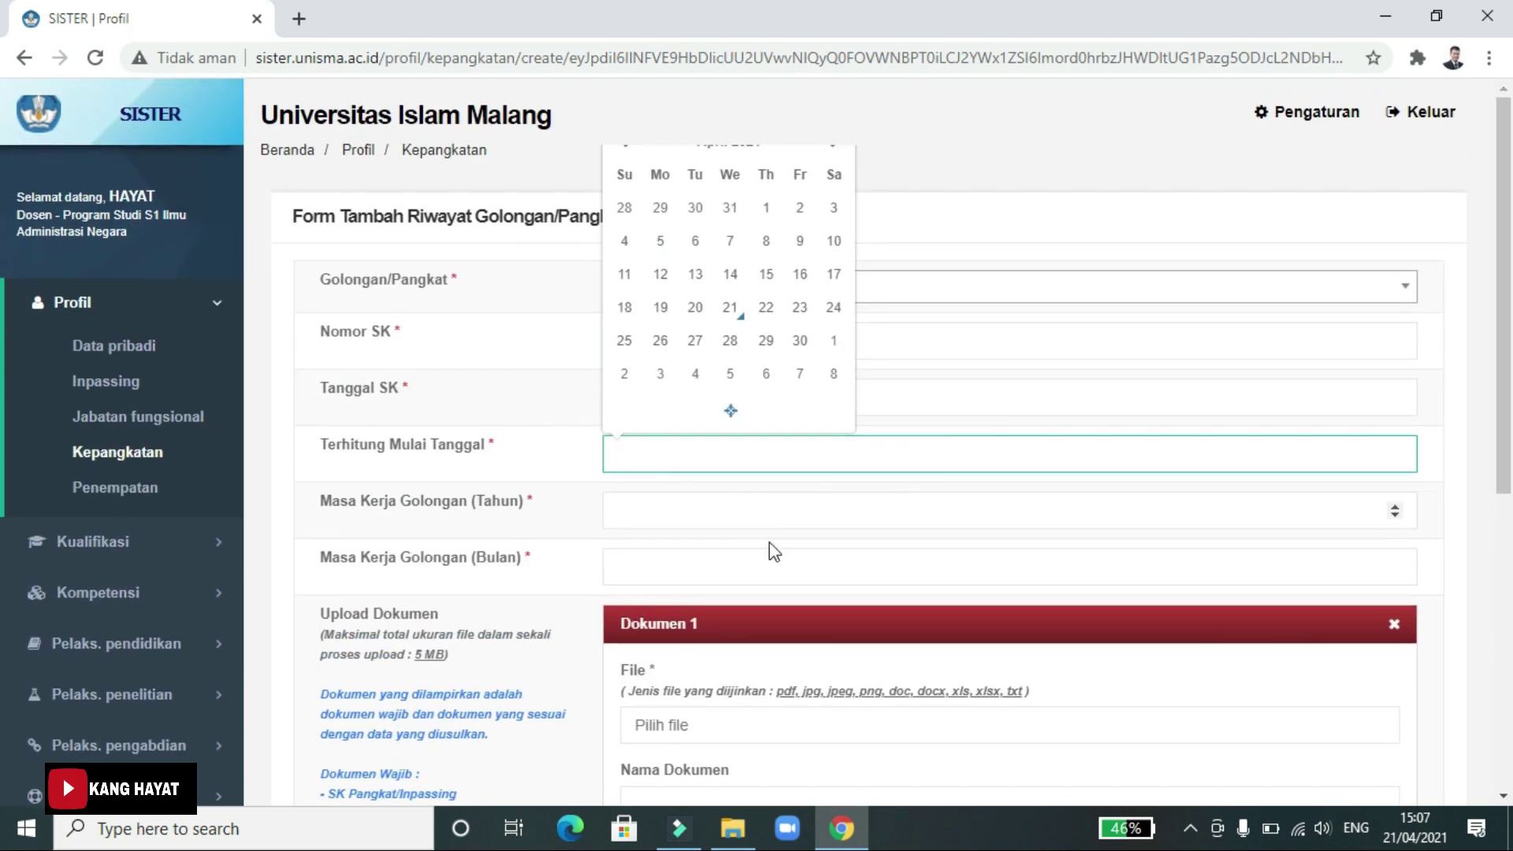
Step: Examine the Kepangkatan form's Upload Dokumen section and its file chooser without selecting a file
{"action": "scroll", "coordinate": [807, 583], "scroll_direction": "down", "scroll_amount": 2}
{"action": "scroll", "coordinate": [810, 596], "scroll_direction": "down", "scroll_amount": 2}
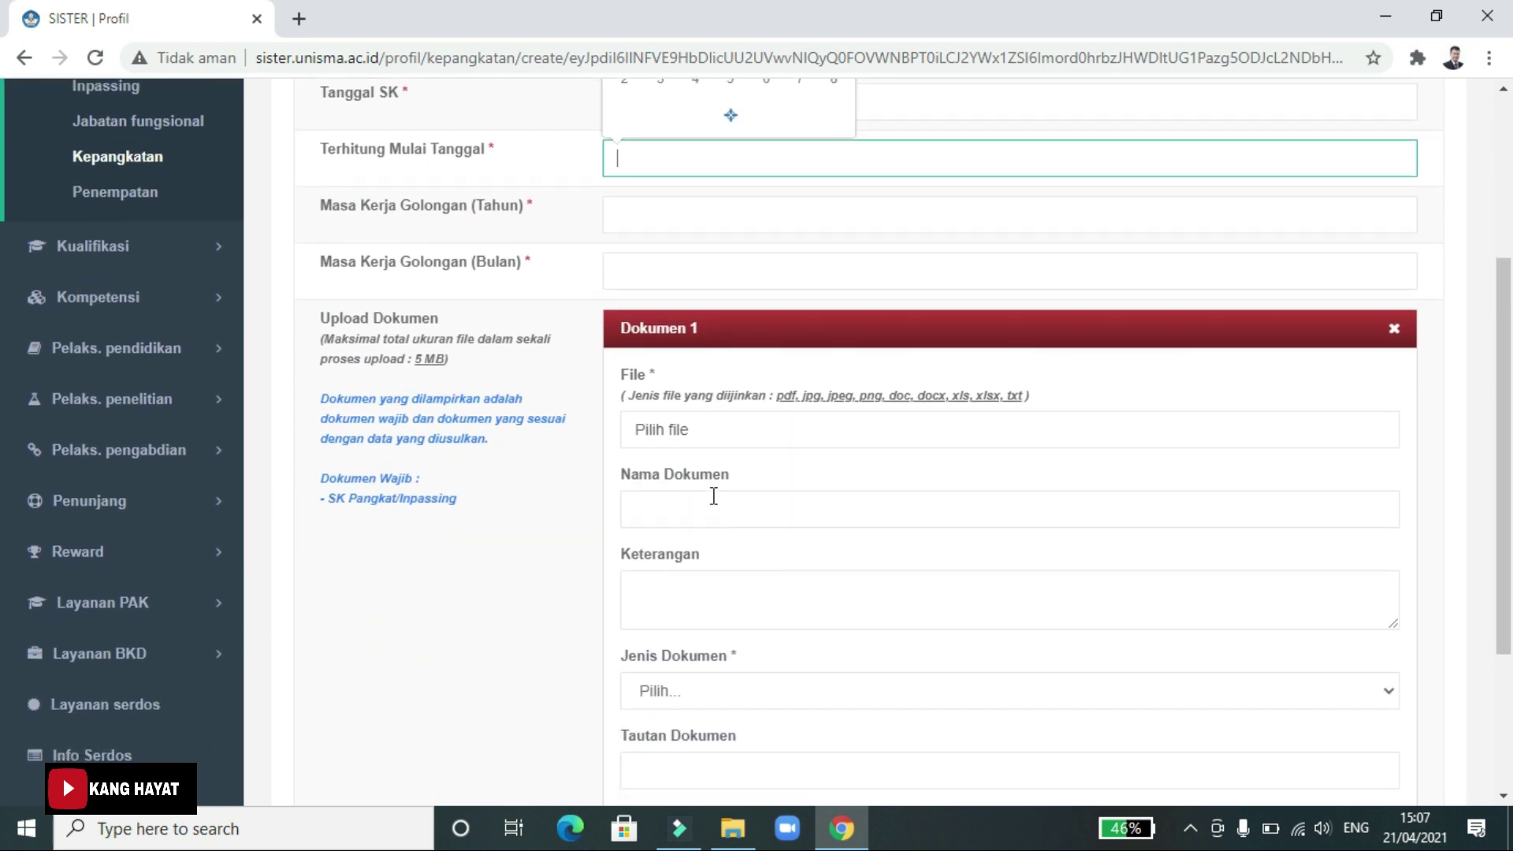
{"action": "left_click", "coordinate": [650, 433]}
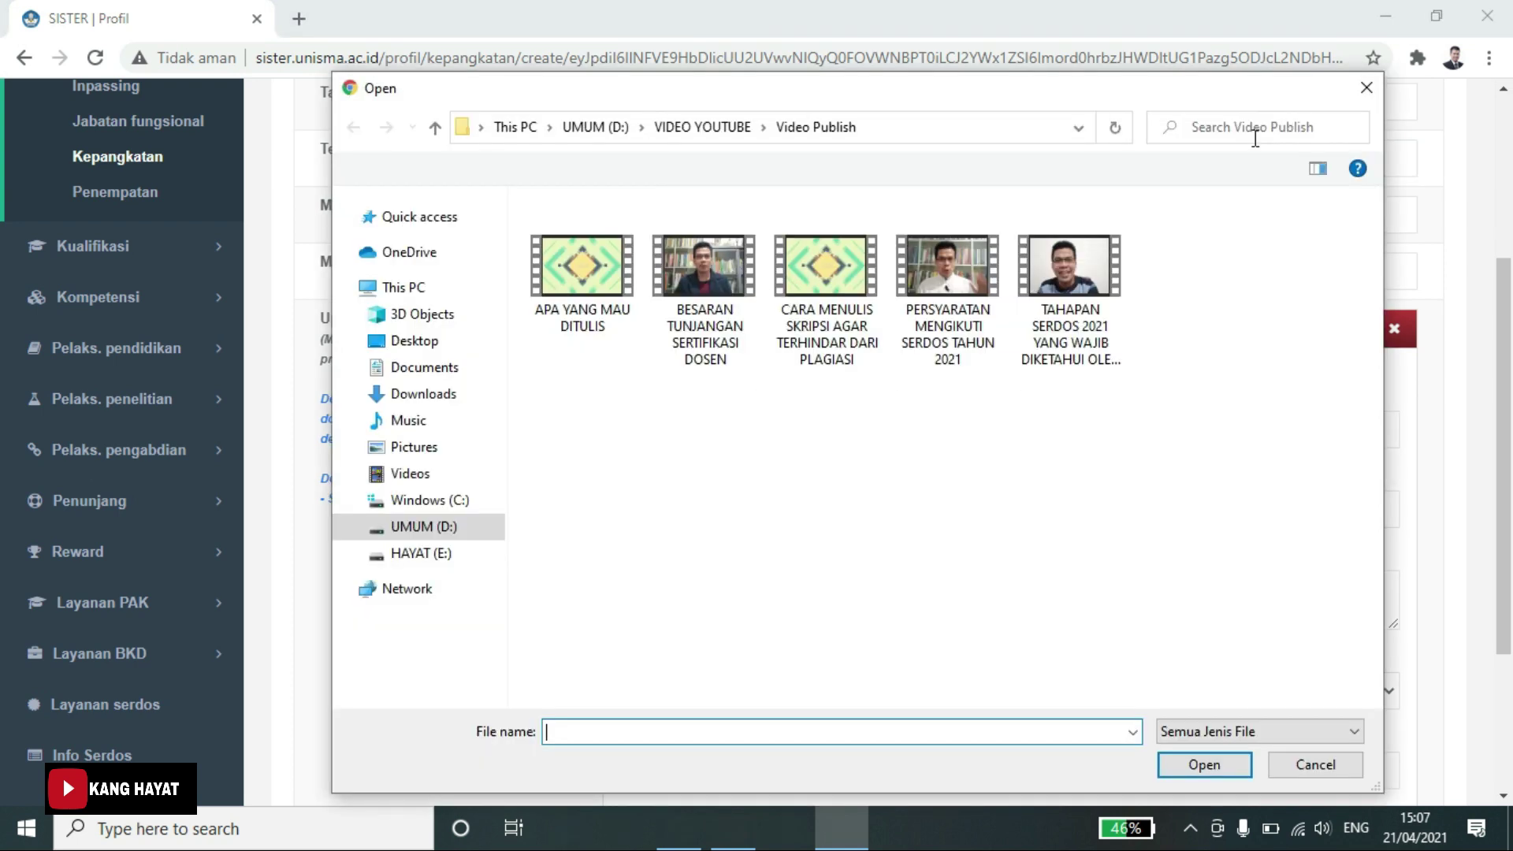
{"action": "left_click", "coordinate": [1367, 87]}
{"action": "scroll", "coordinate": [599, 662], "scroll_direction": "down", "scroll_amount": 3}
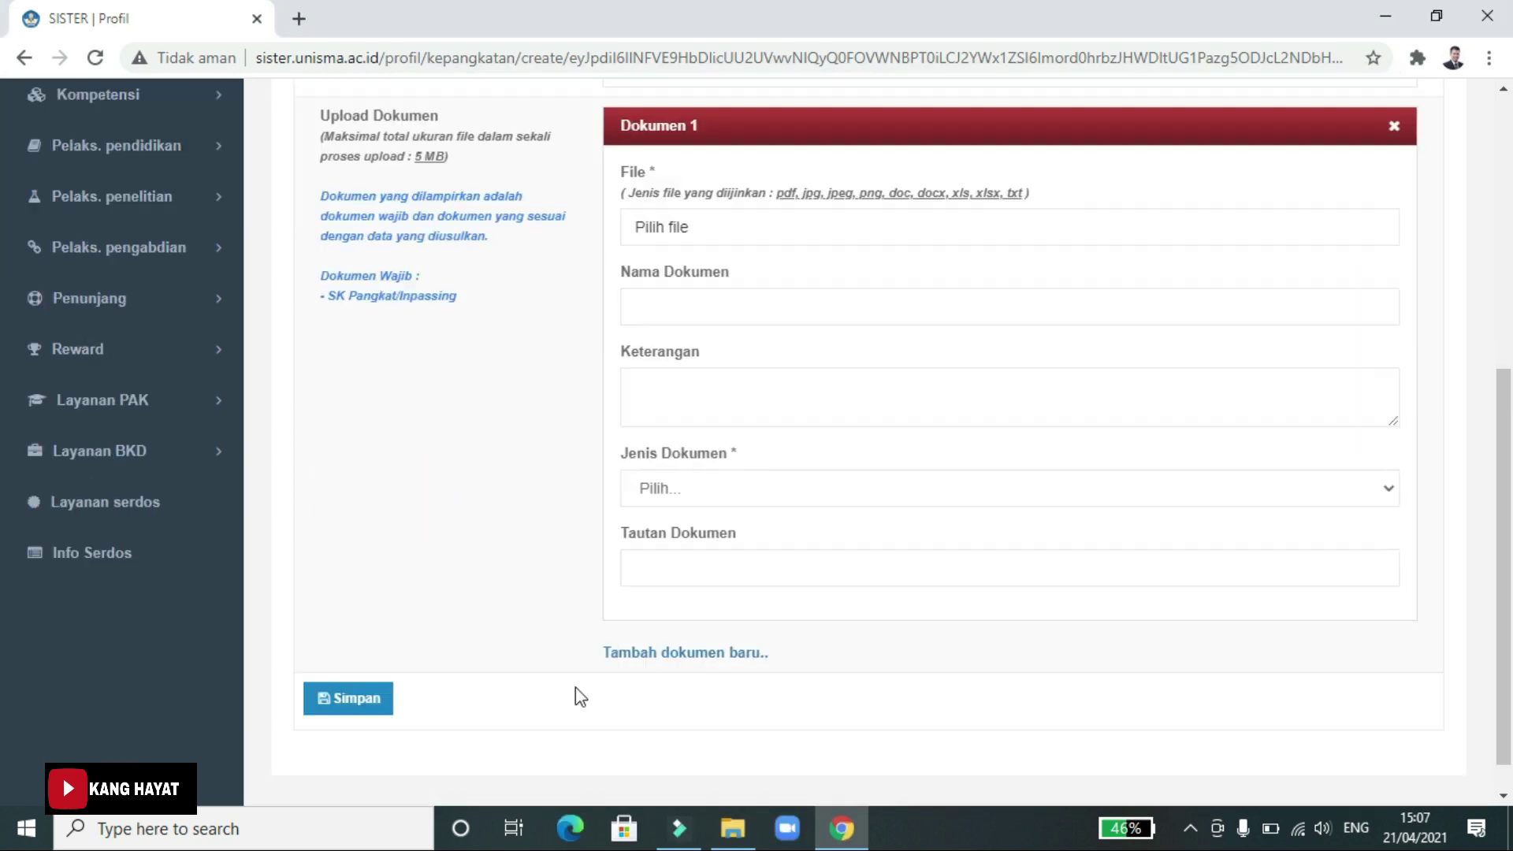
{"action": "scroll", "coordinate": [1336, 417], "scroll_direction": "up", "scroll_amount": 7}
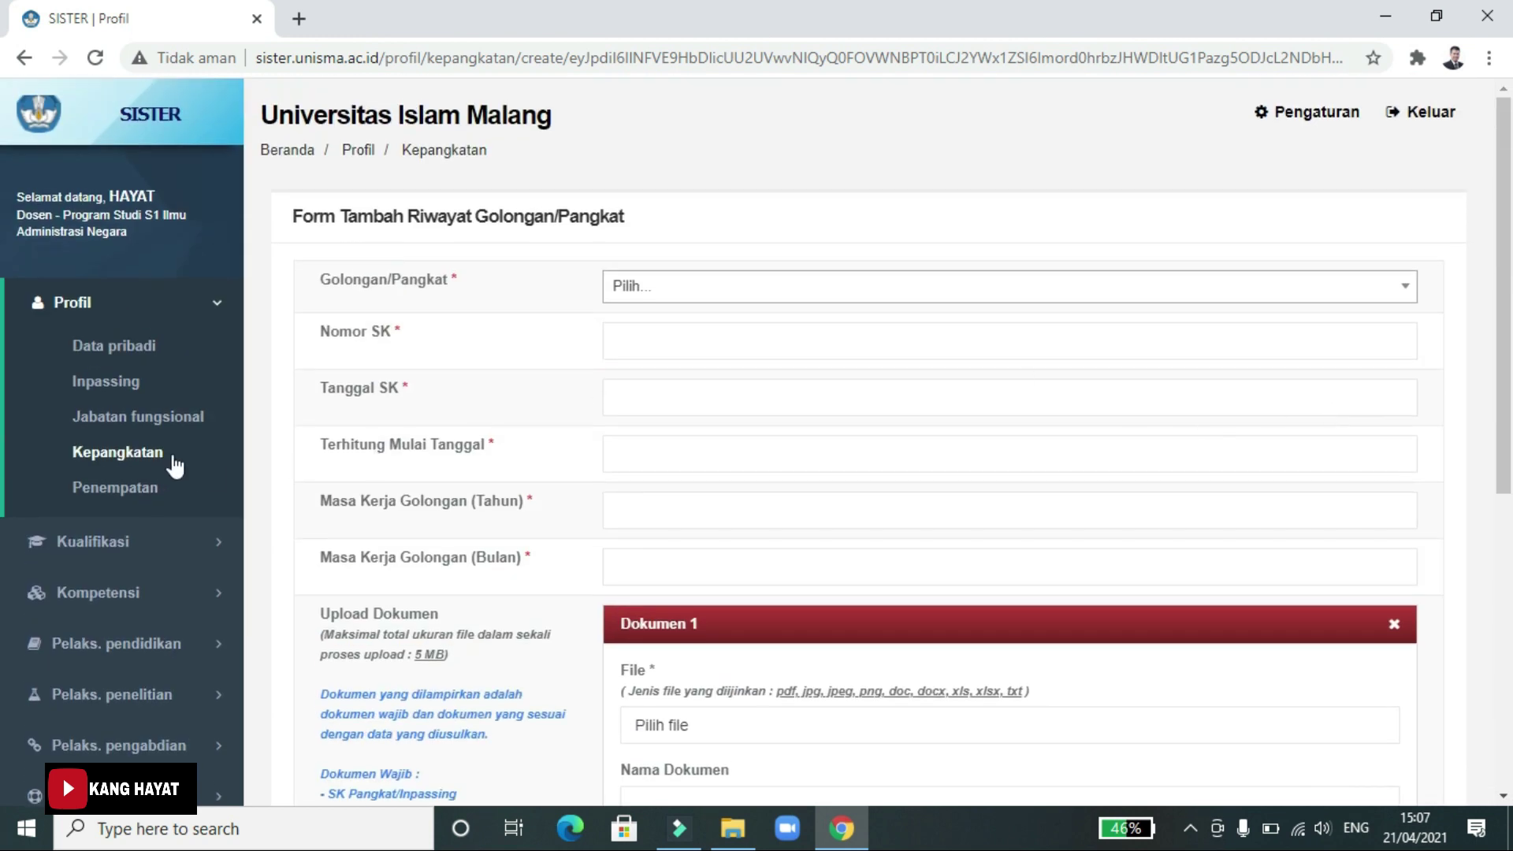
Step: Open the Penempatan page and review the lecturer's placement record
{"action": "left_click", "coordinate": [126, 488]}
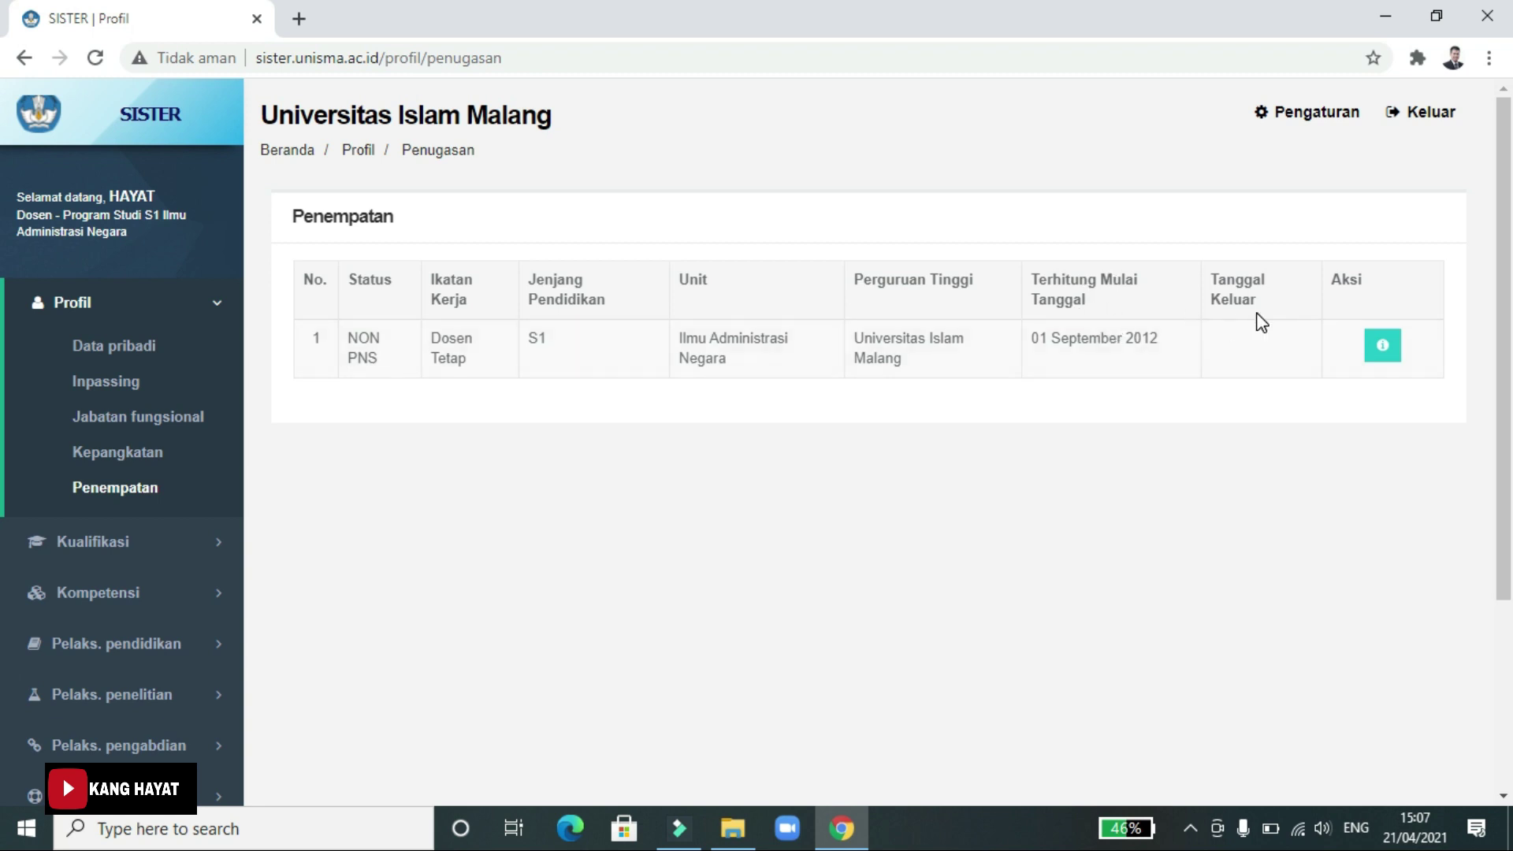
{"action": "scroll", "coordinate": [799, 342], "scroll_direction": "down", "scroll_amount": 2}
{"action": "scroll", "coordinate": [660, 338], "scroll_direction": "up", "scroll_amount": 2}
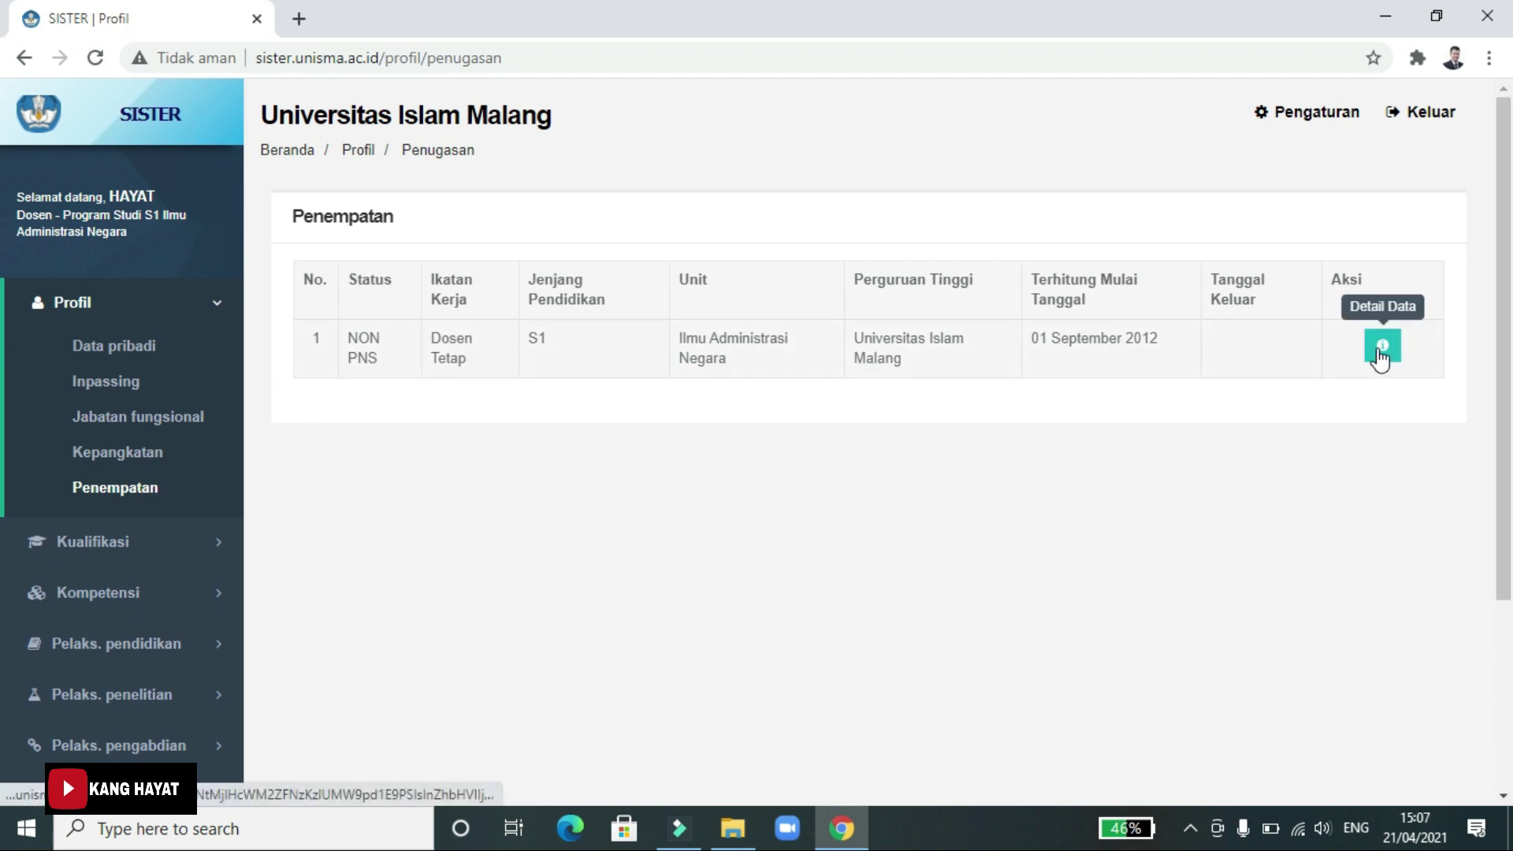